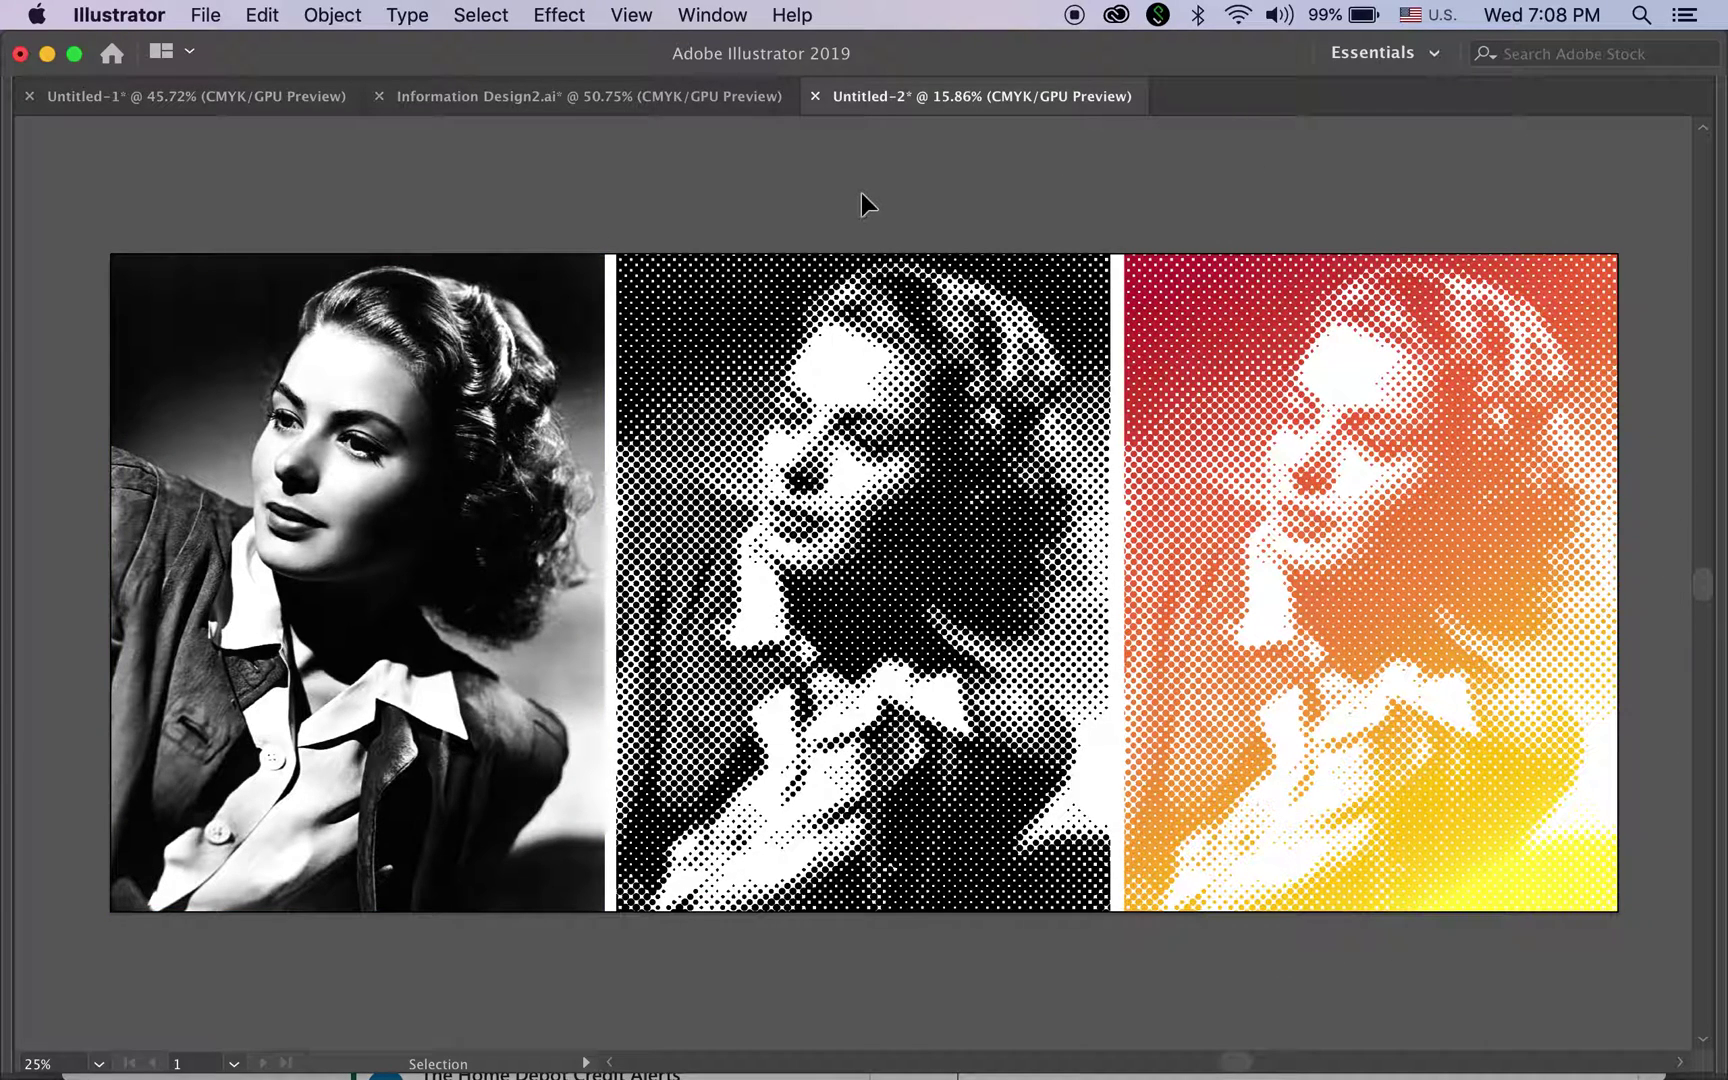
Step: Create a new letter-size (8.5x11) document
{"action": "key", "text": "Tab"}
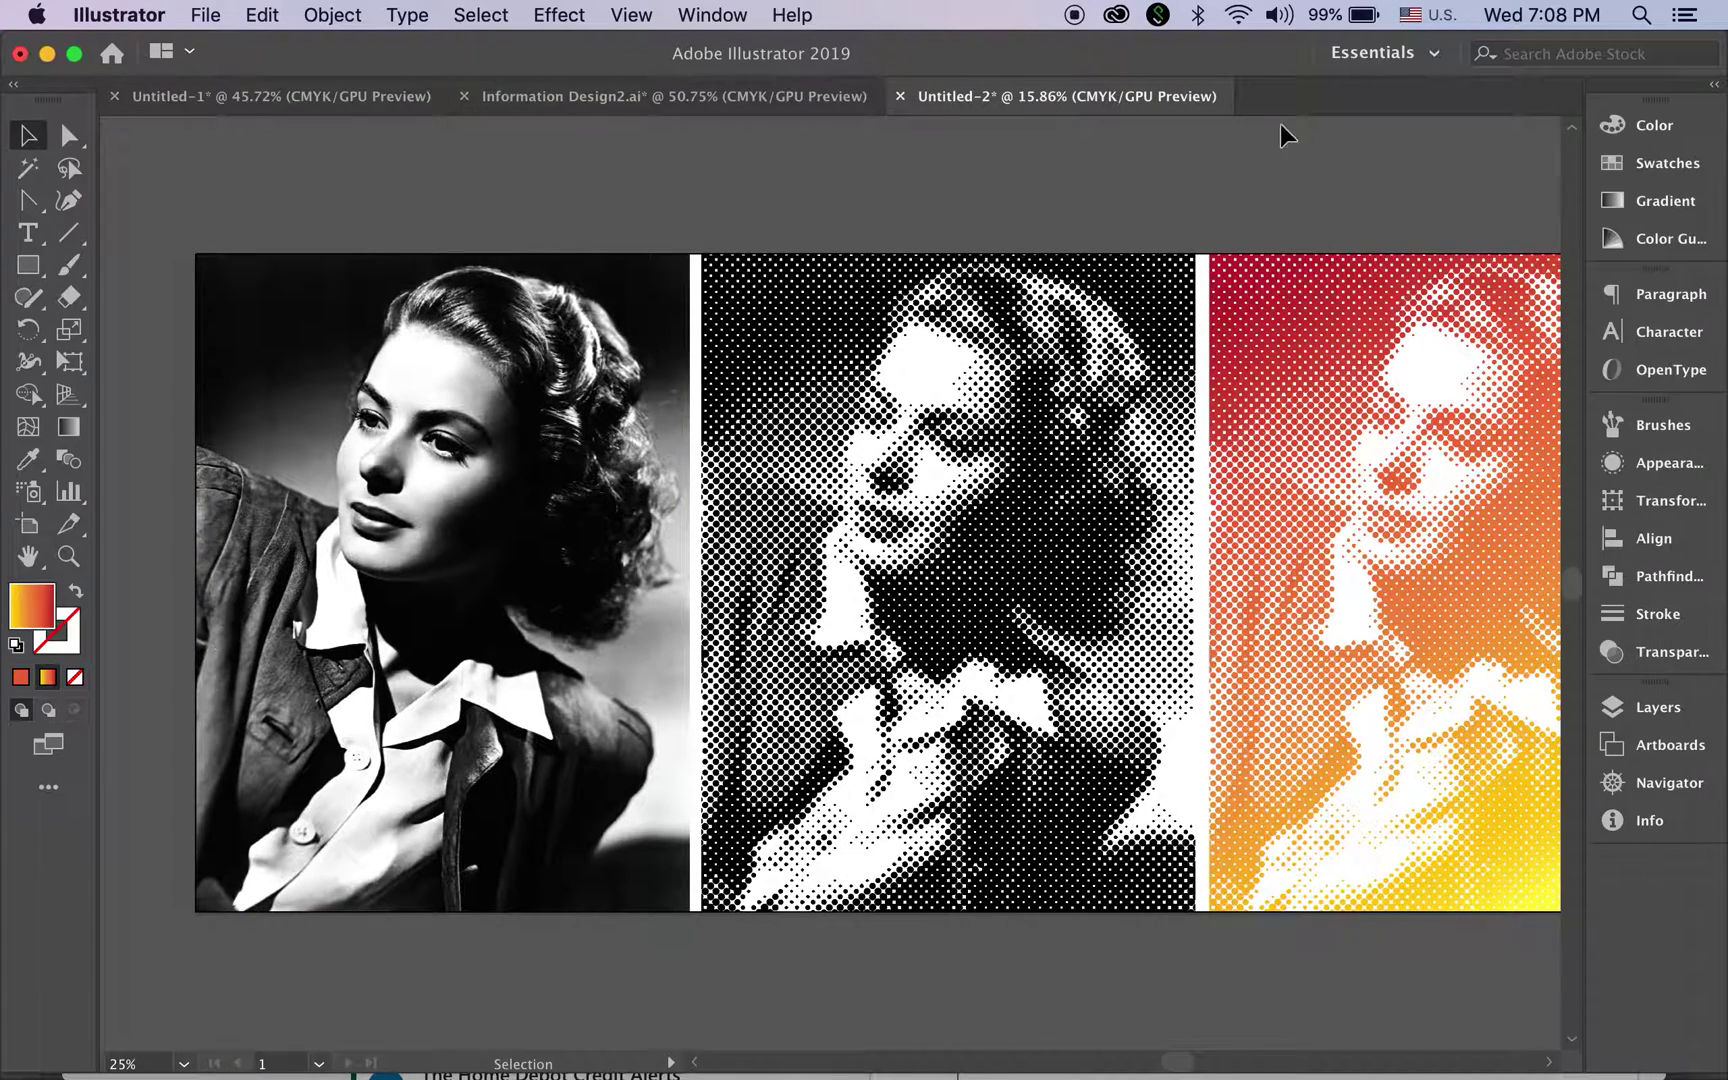
{"action": "key", "text": "super+n"}
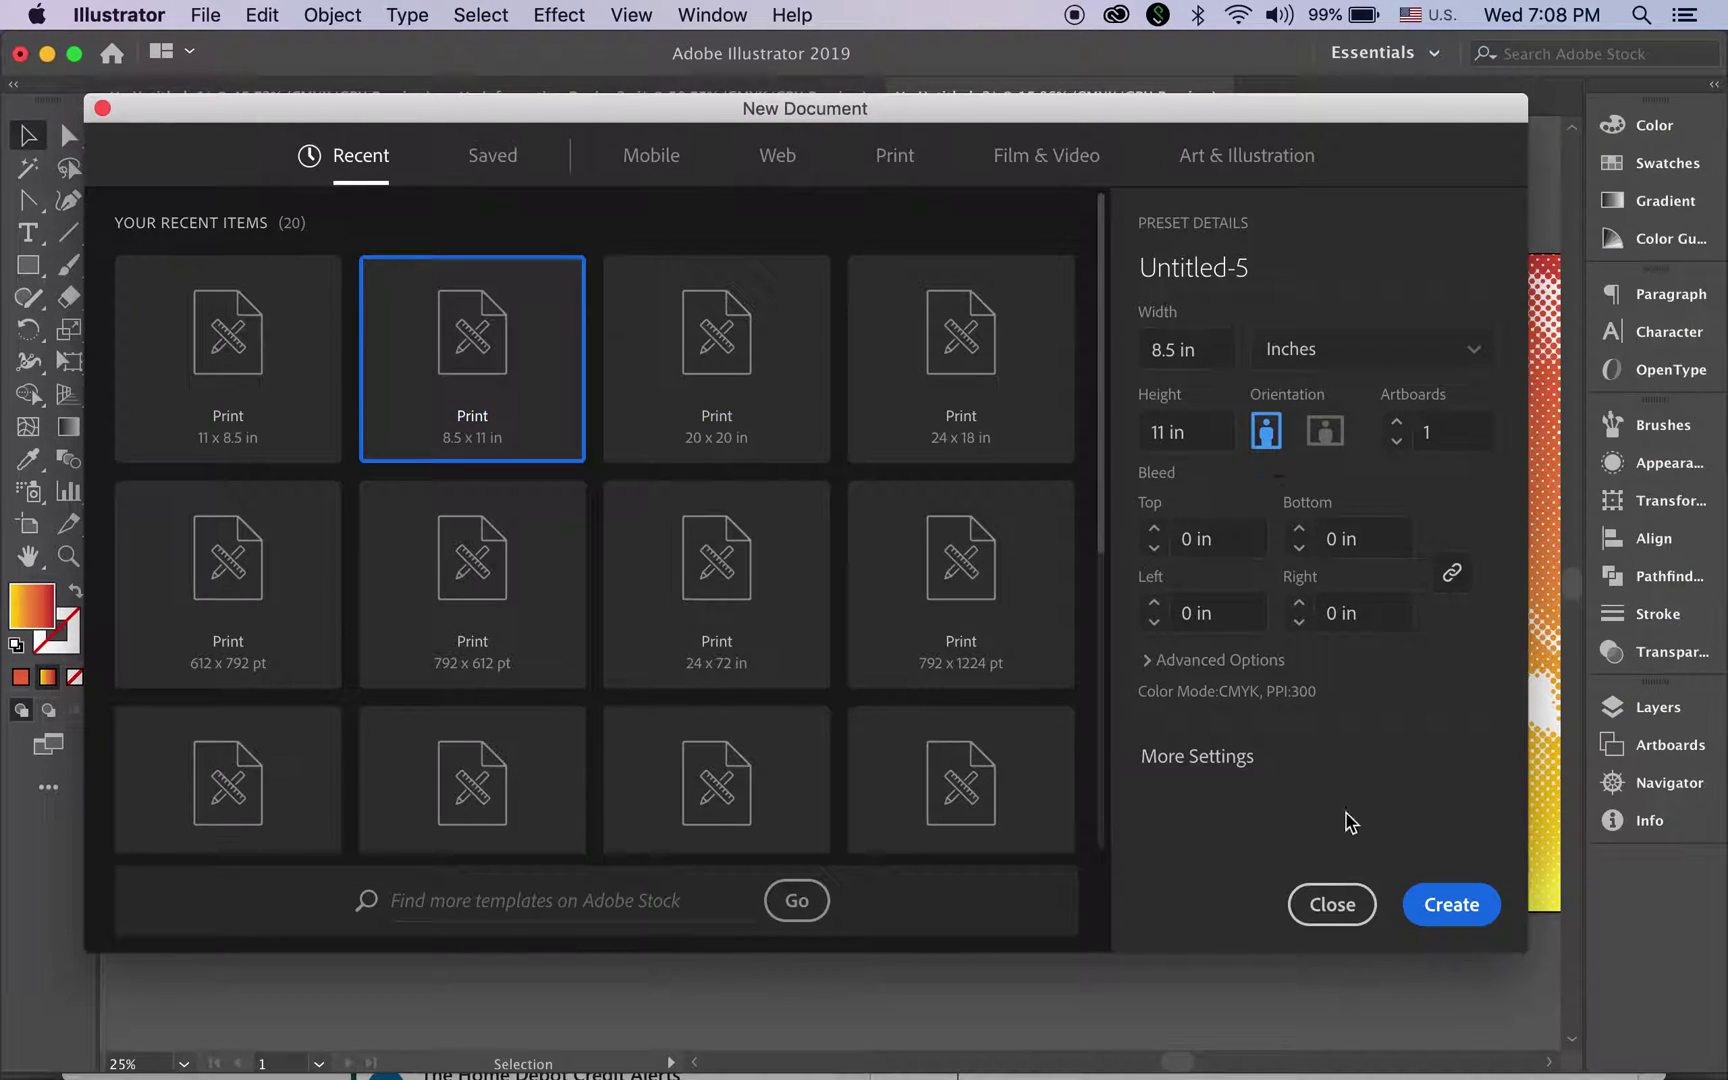
{"action": "left_click", "coordinate": [1451, 905]}
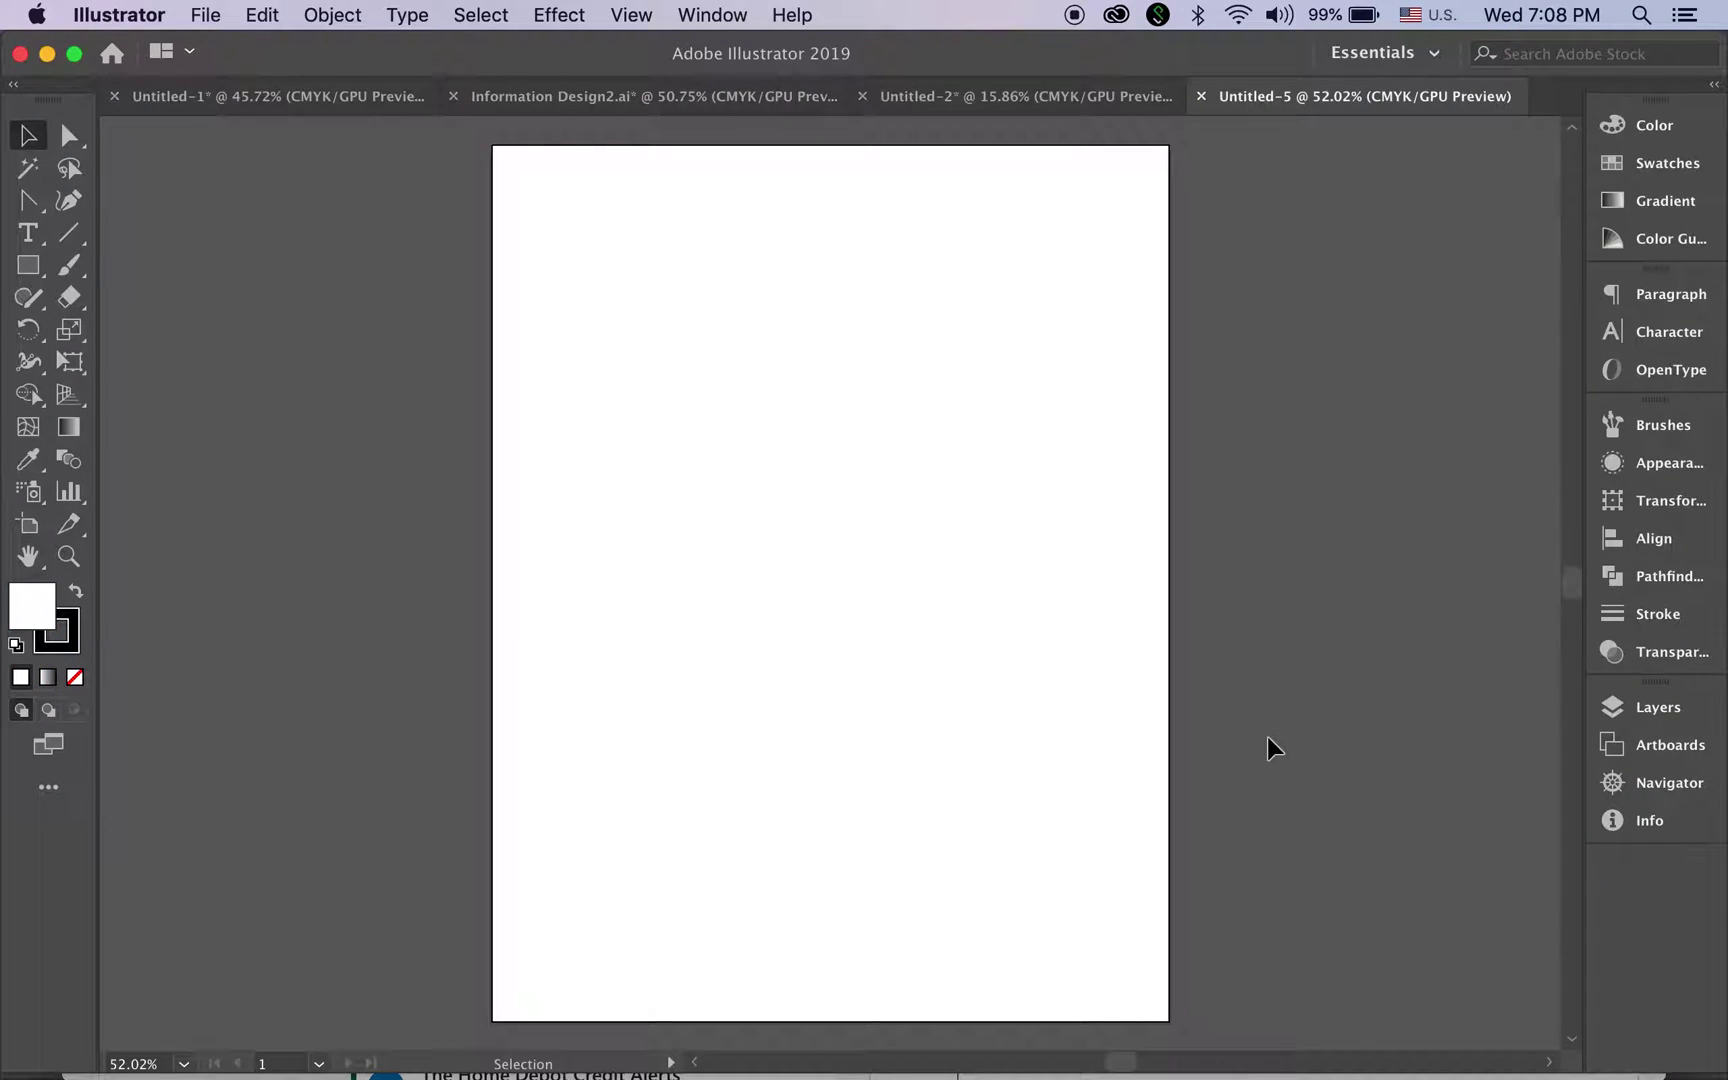
Step: Place portrait.jpg across the artboard and nudge it into alignment
{"action": "left_click", "coordinate": [205, 15]}
{"action": "mouse_move", "coordinate": [237, 549]}
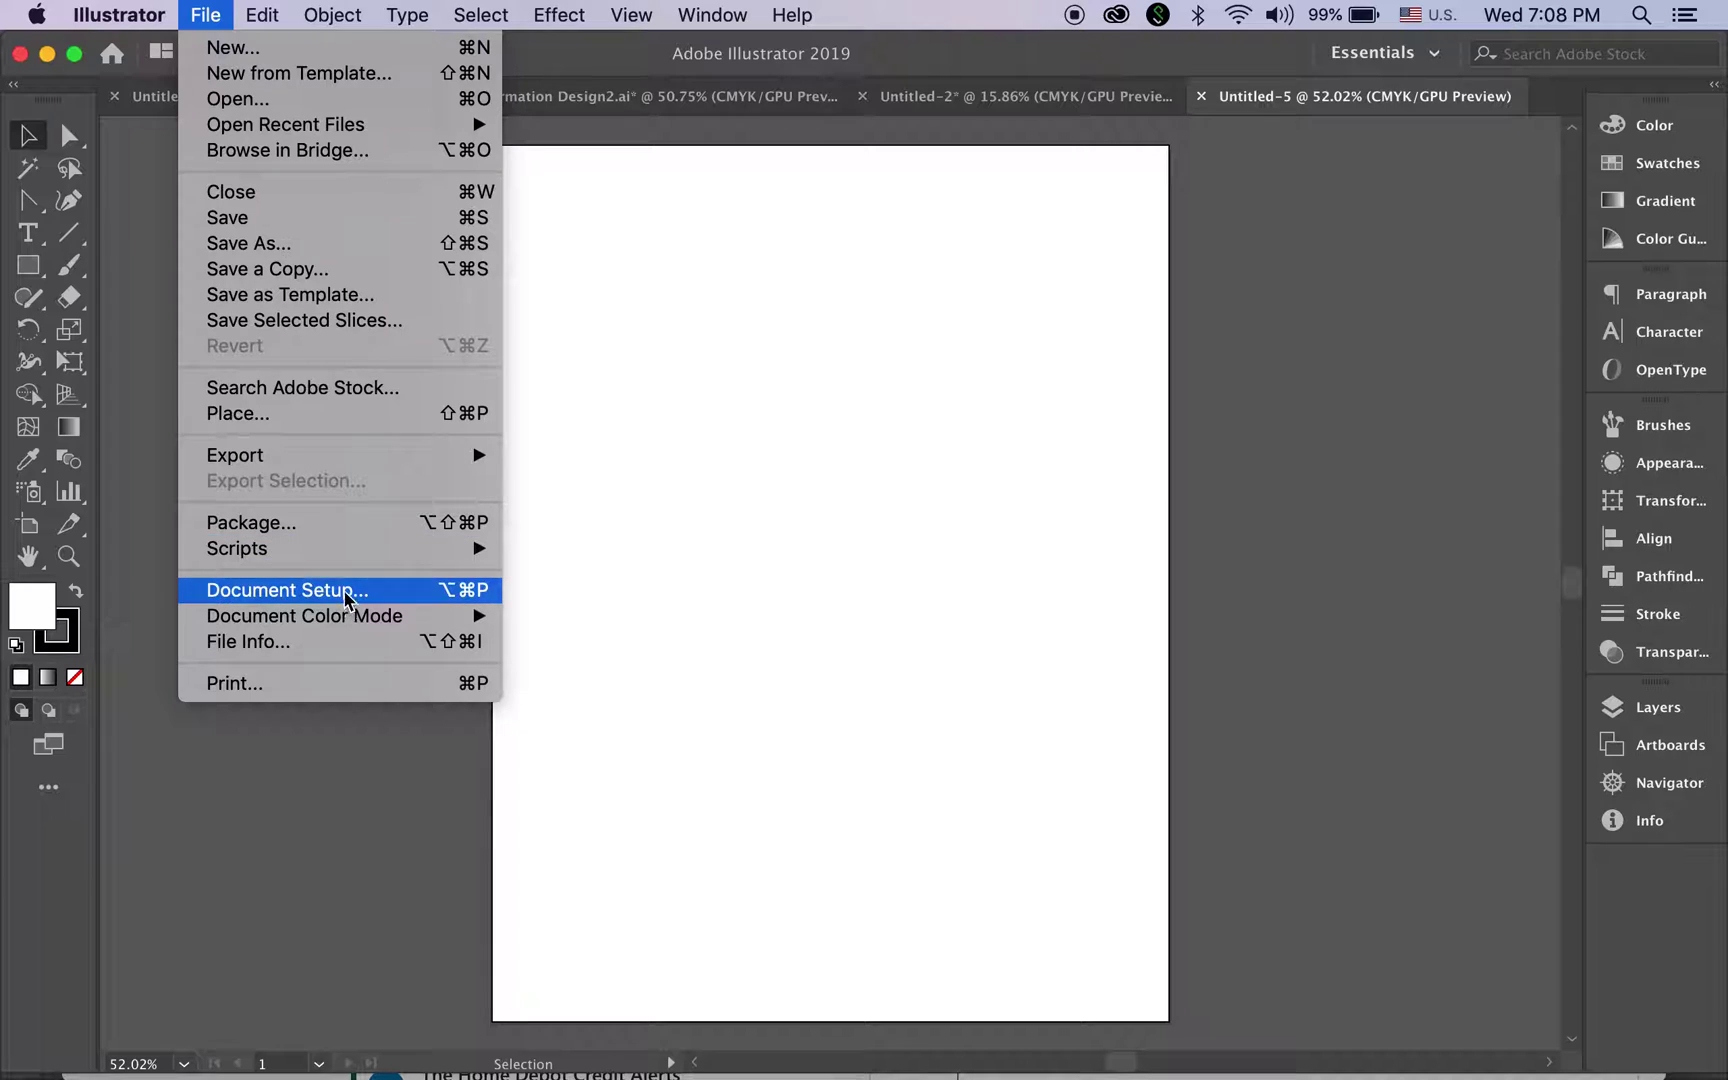
{"action": "left_click", "coordinate": [319, 418]}
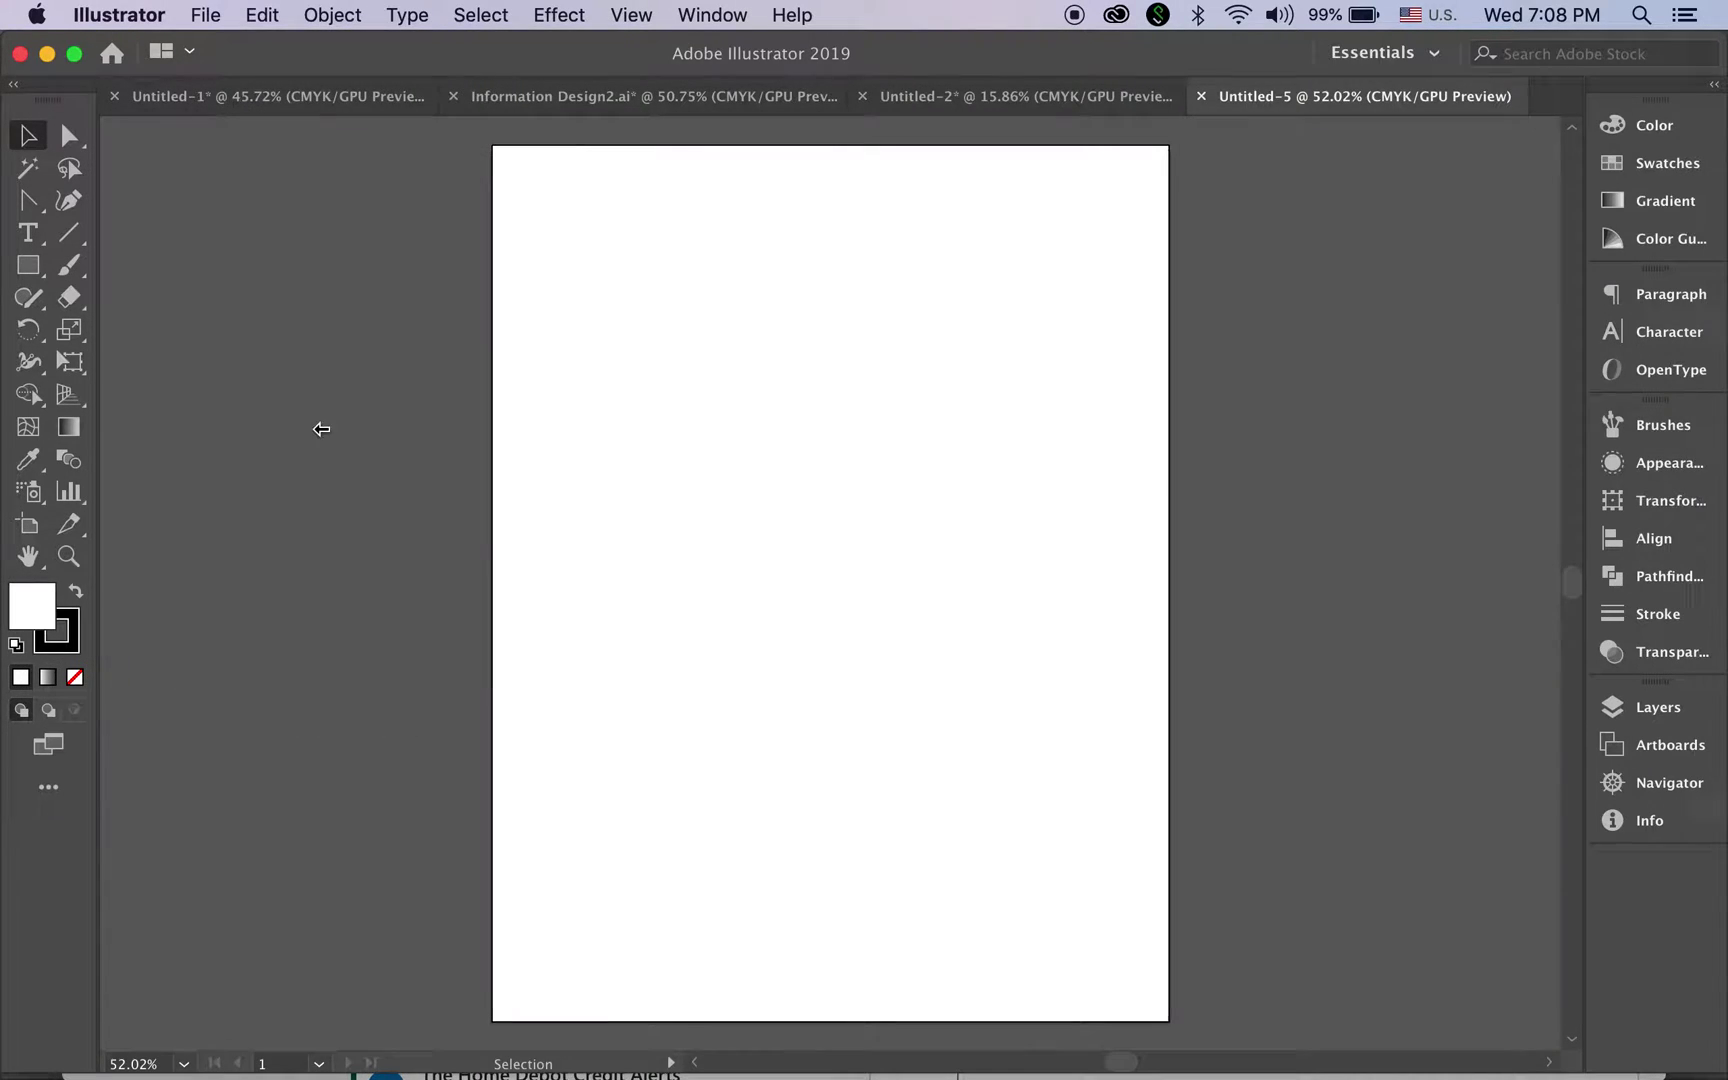
{"action": "left_click", "coordinate": [615, 206]}
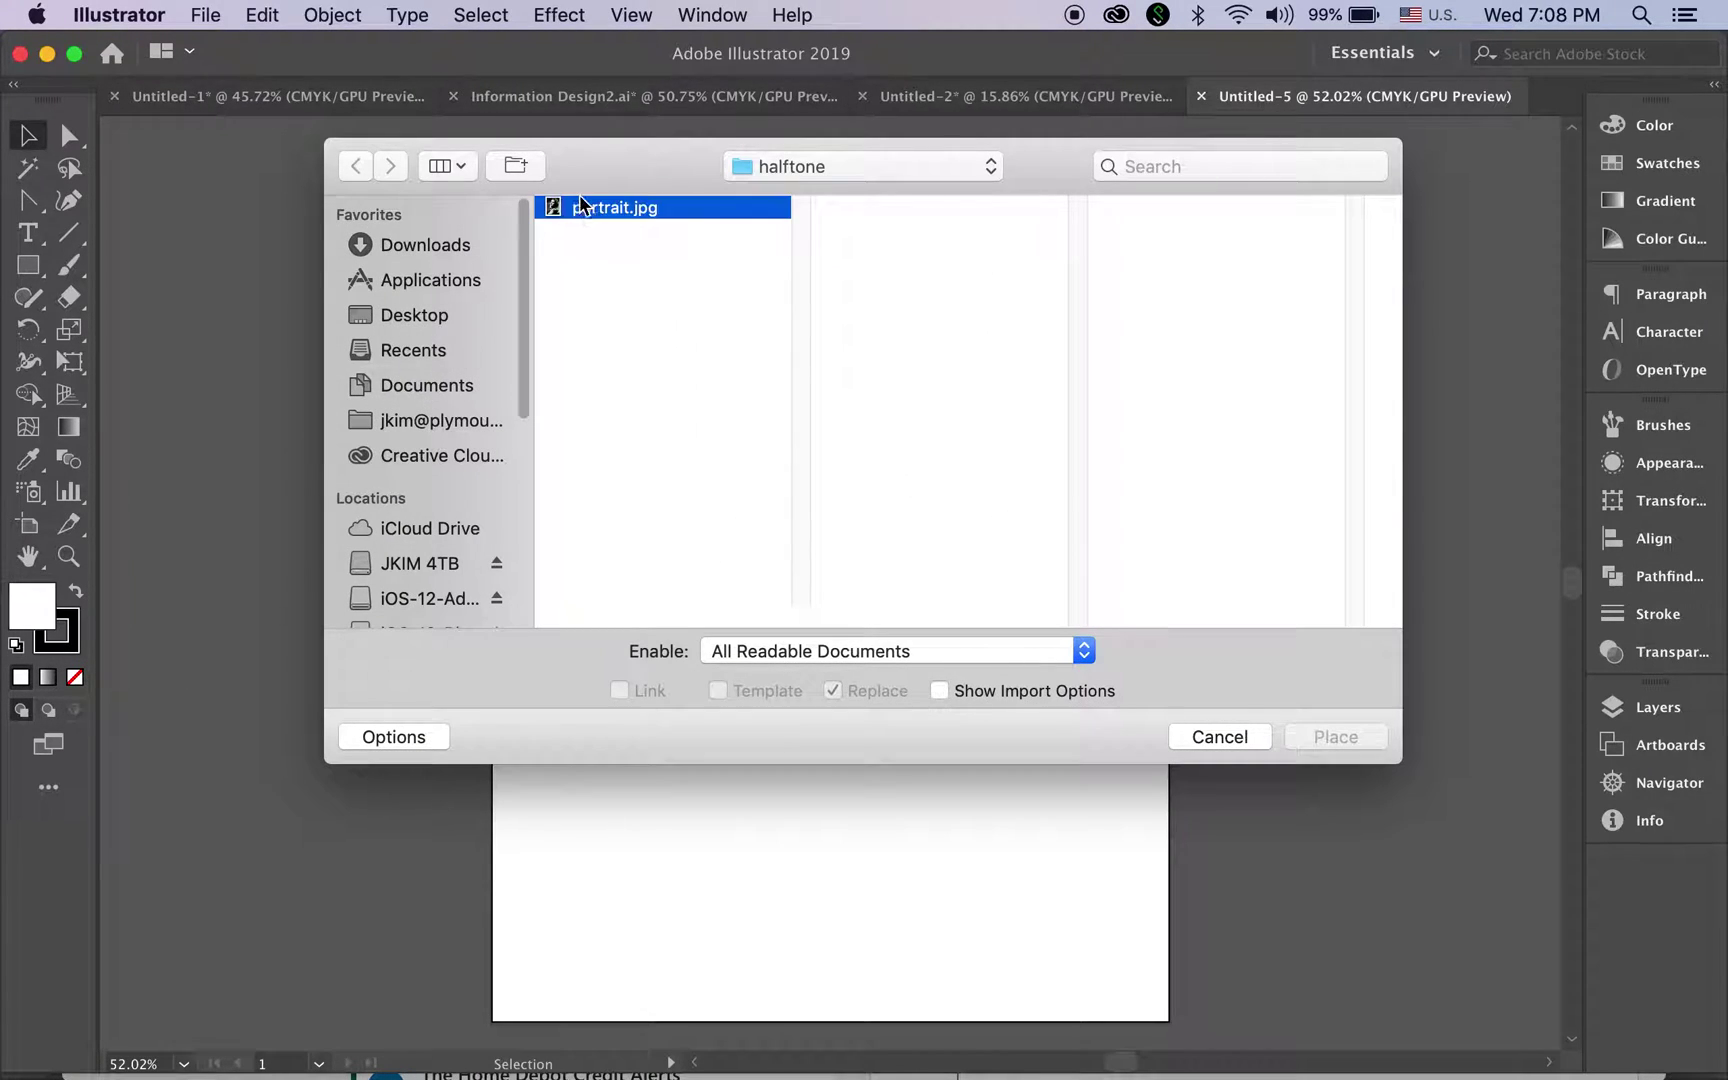
{"action": "left_click", "coordinate": [1330, 732]}
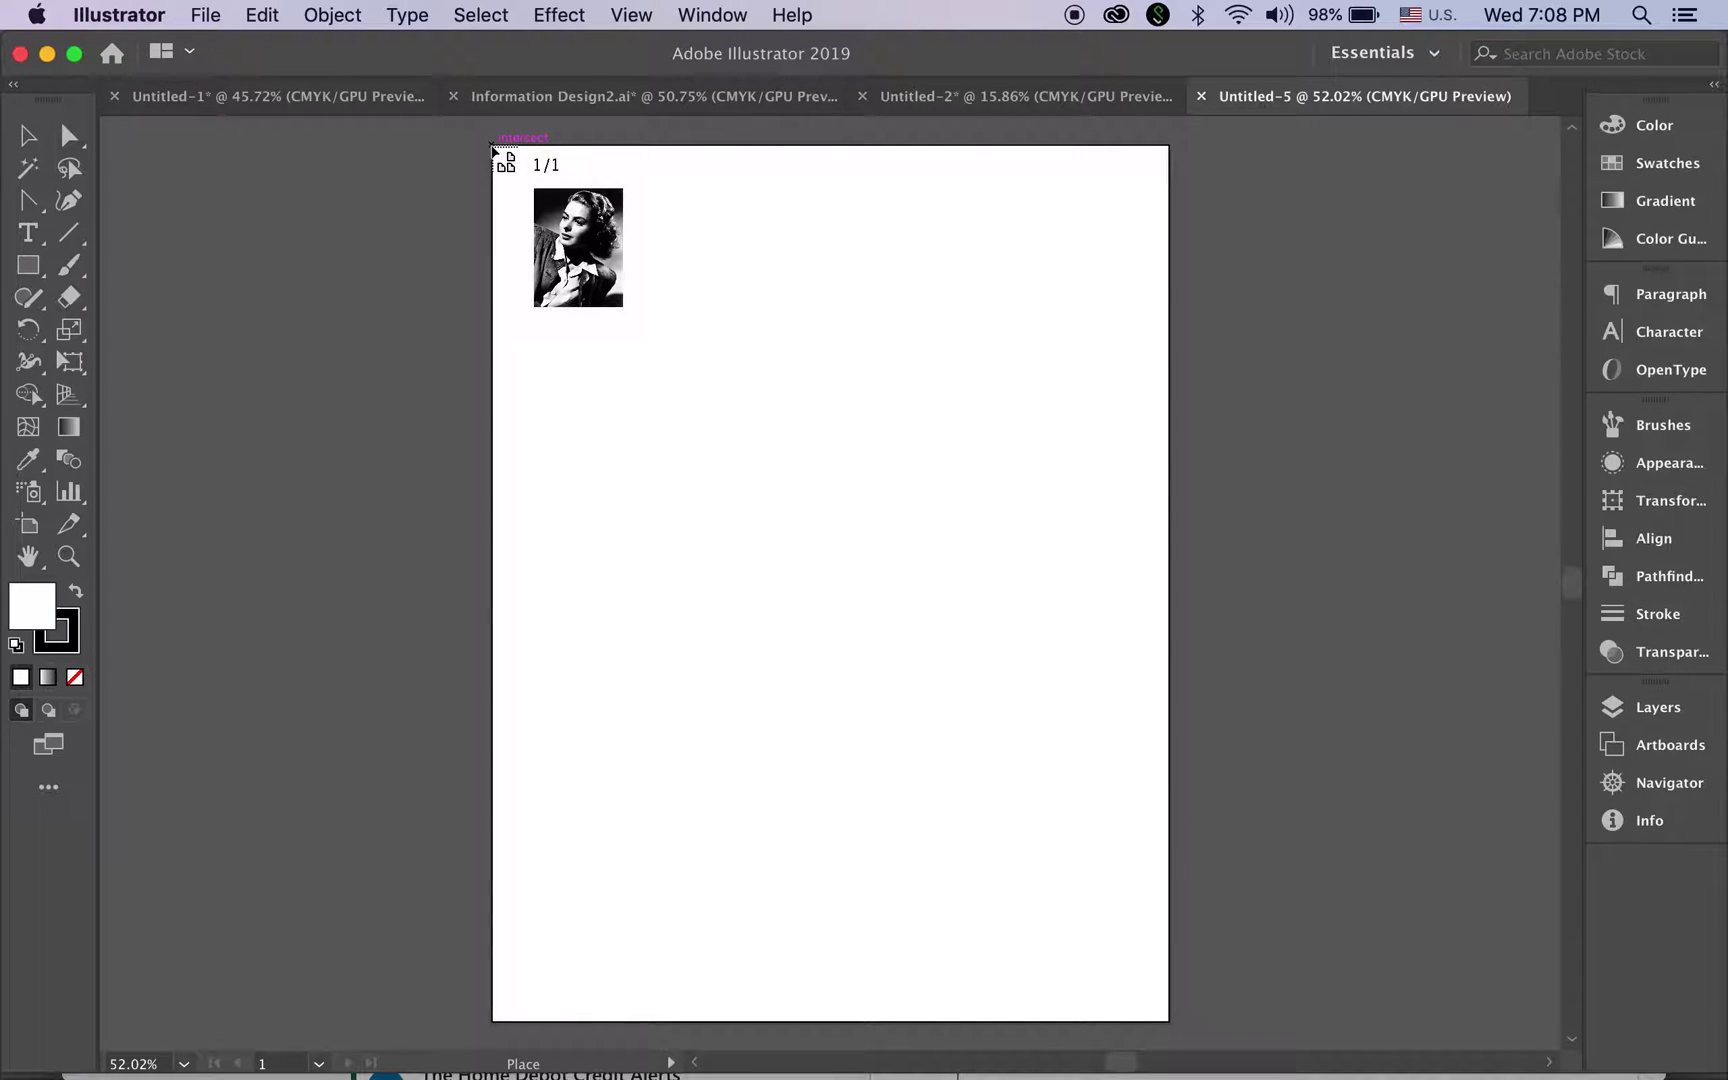
{"action": "mouse_move", "coordinate": [496, 151]}
{"action": "left_mouse_down"}
{"action": "mouse_move", "coordinate": [557, 254]}
{"action": "mouse_move", "coordinate": [1211, 1033]}
{"action": "left_mouse_up"}
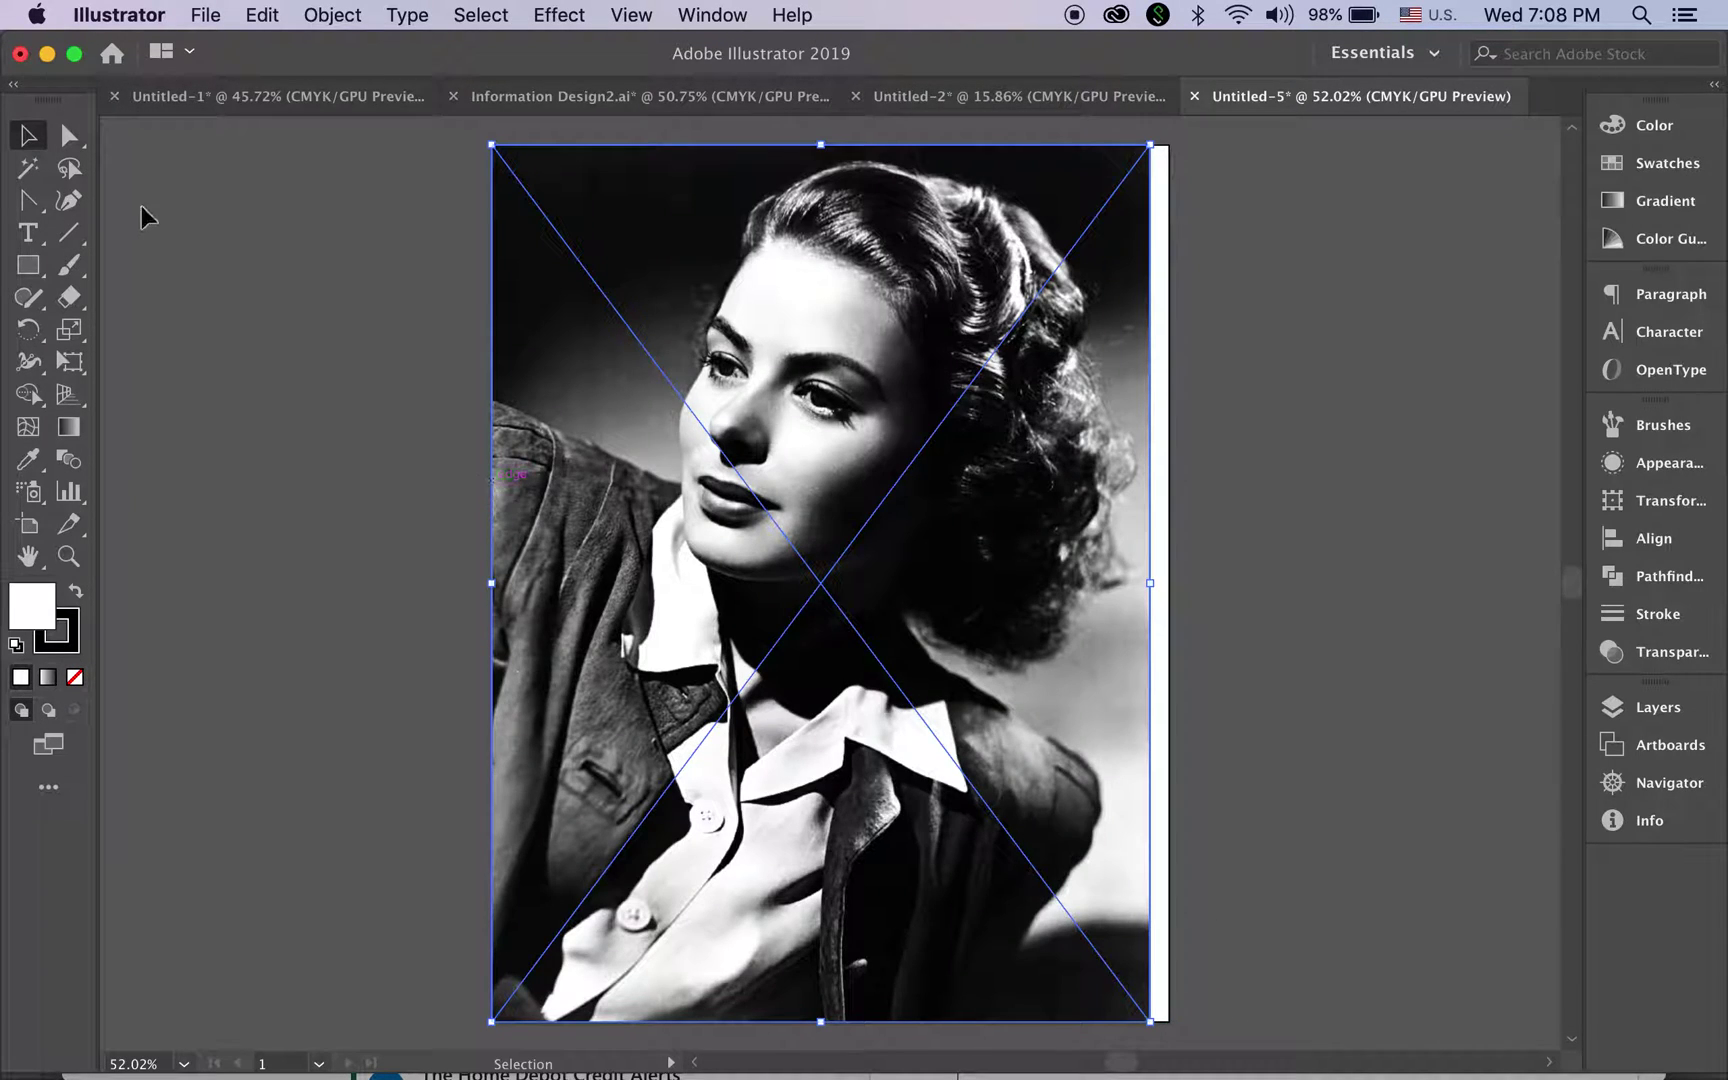
{"action": "left_click", "coordinate": [29, 135]}
{"action": "left_click", "coordinate": [221, 280]}
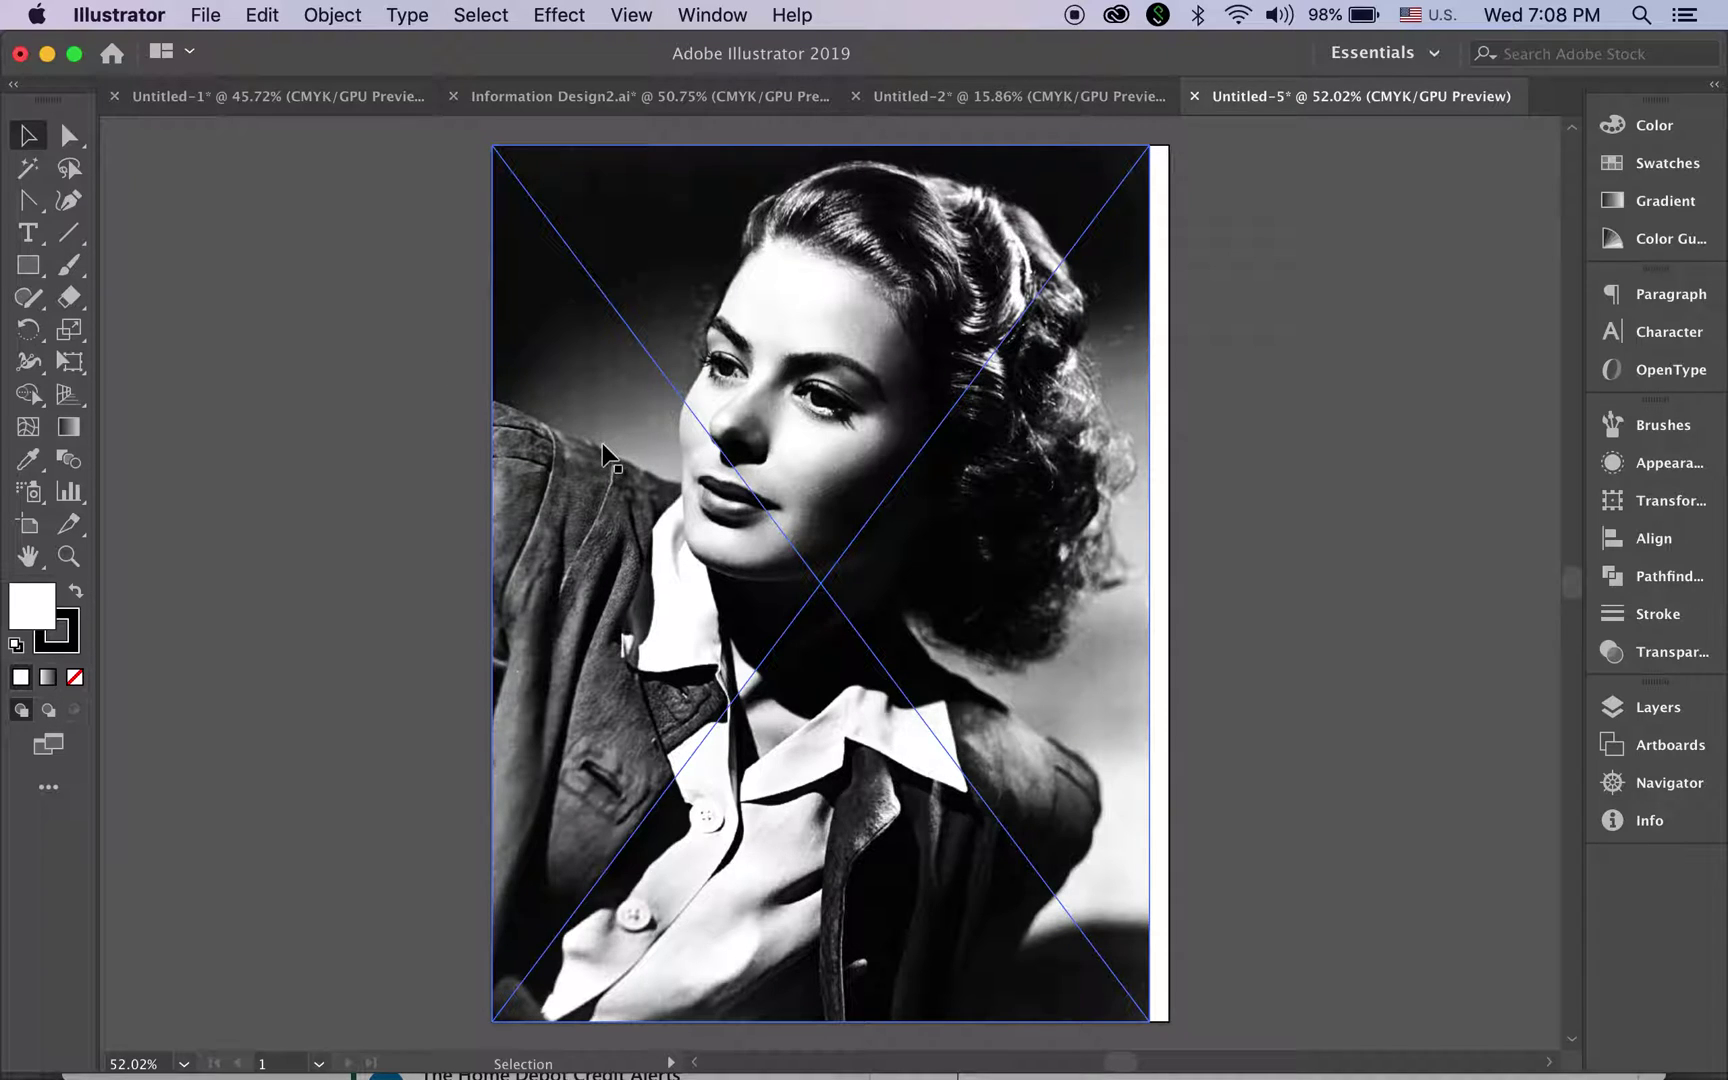
{"action": "left_click_drag", "start_coordinate": [615, 453], "coordinate": [625, 454]}
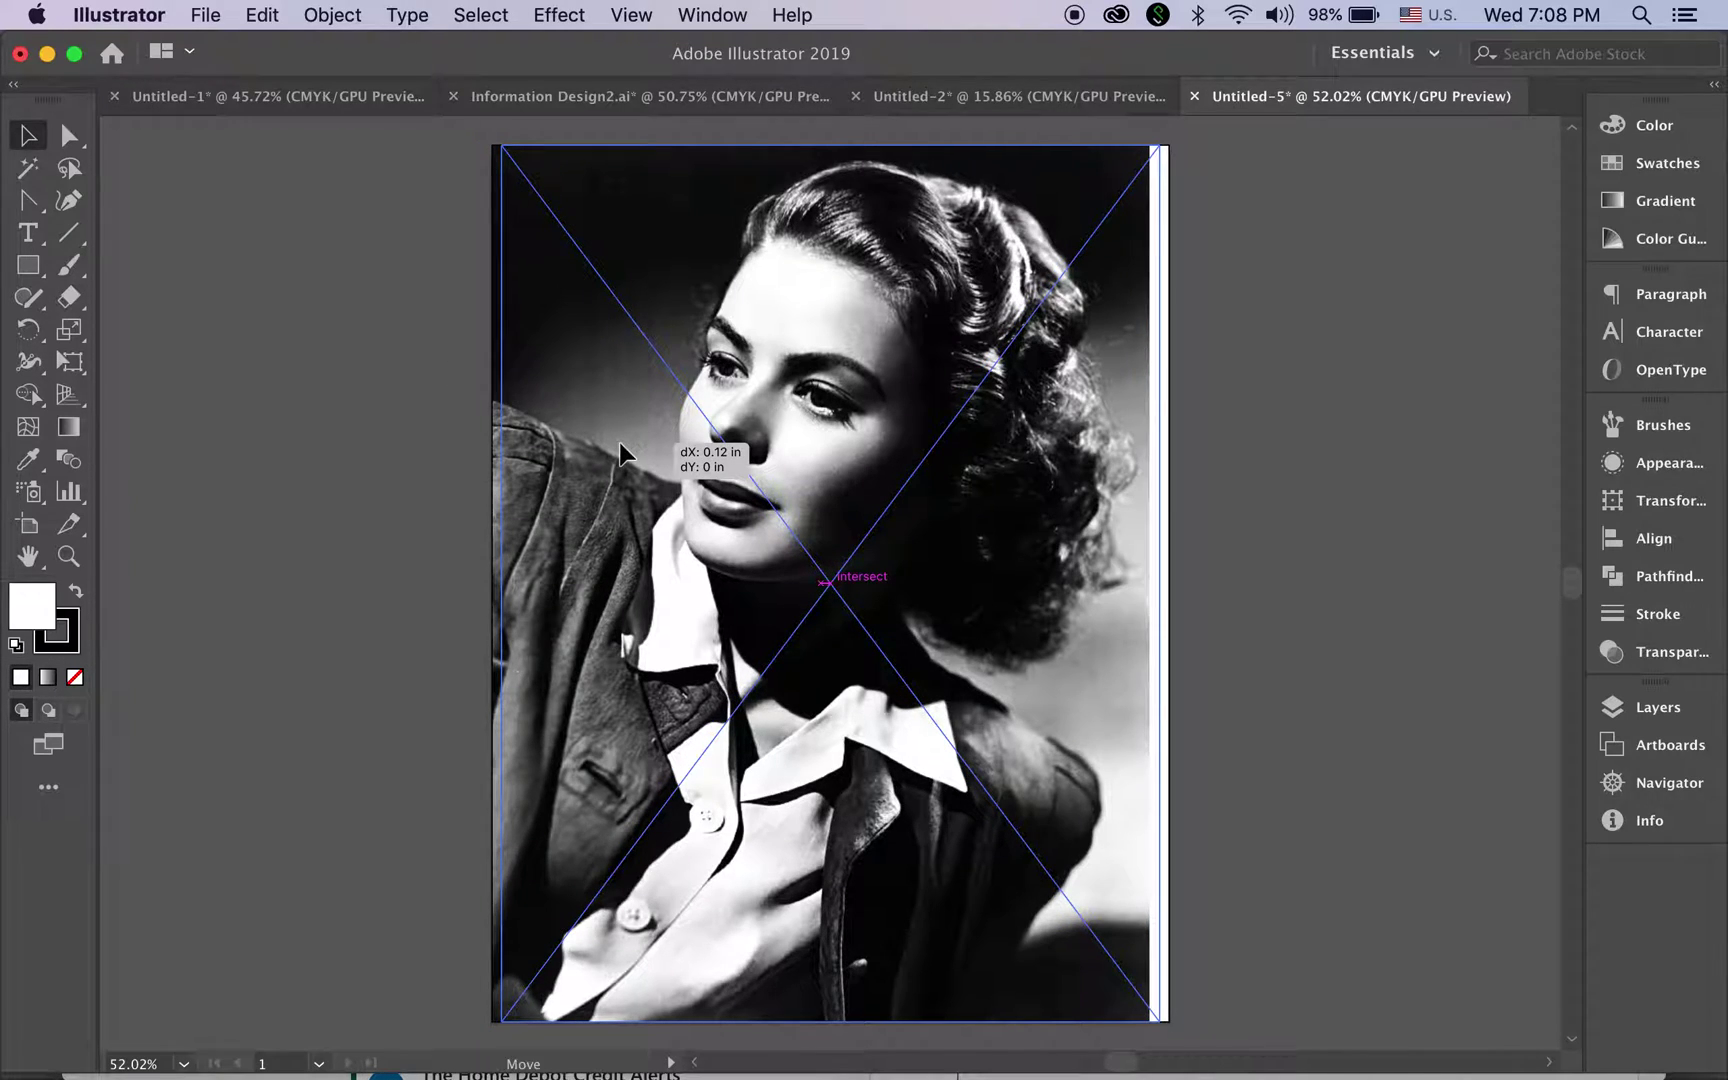
{"action": "left_click", "coordinate": [1193, 459]}
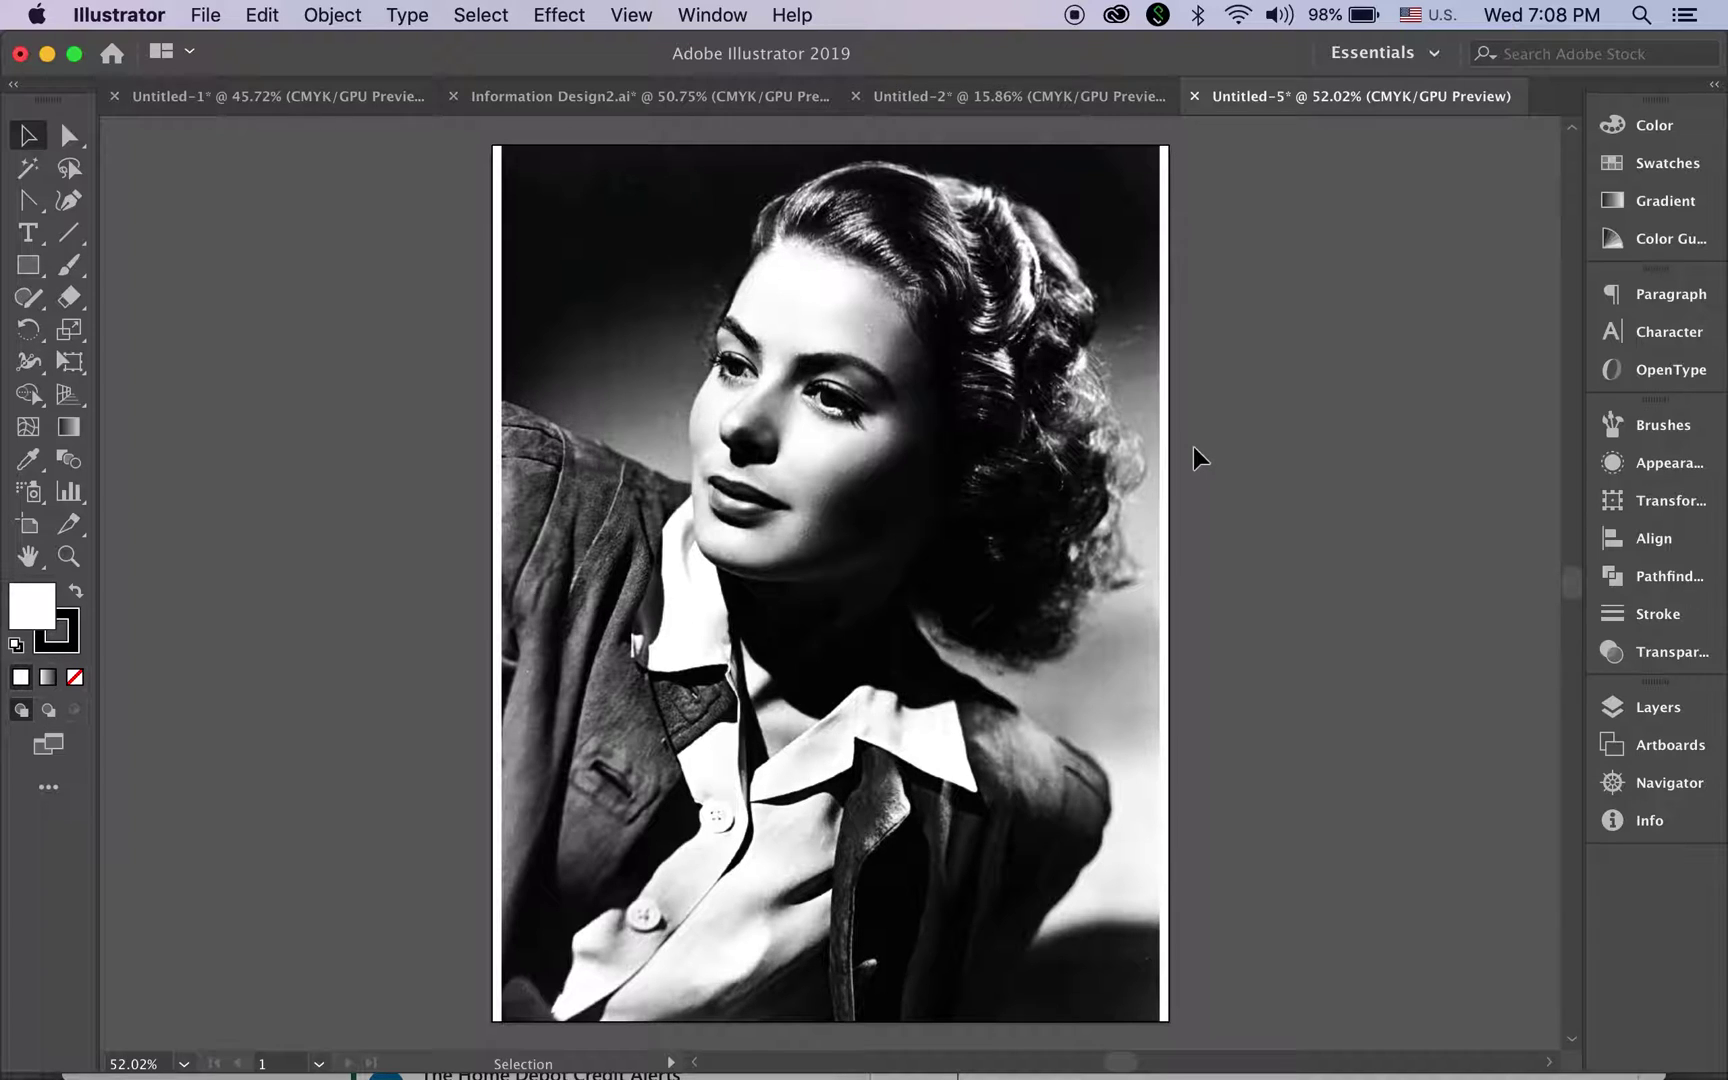
Step: Apply Color Halftone to the portrait with radius 16 and all four channel angles at 0
{"action": "left_click", "coordinate": [1055, 496]}
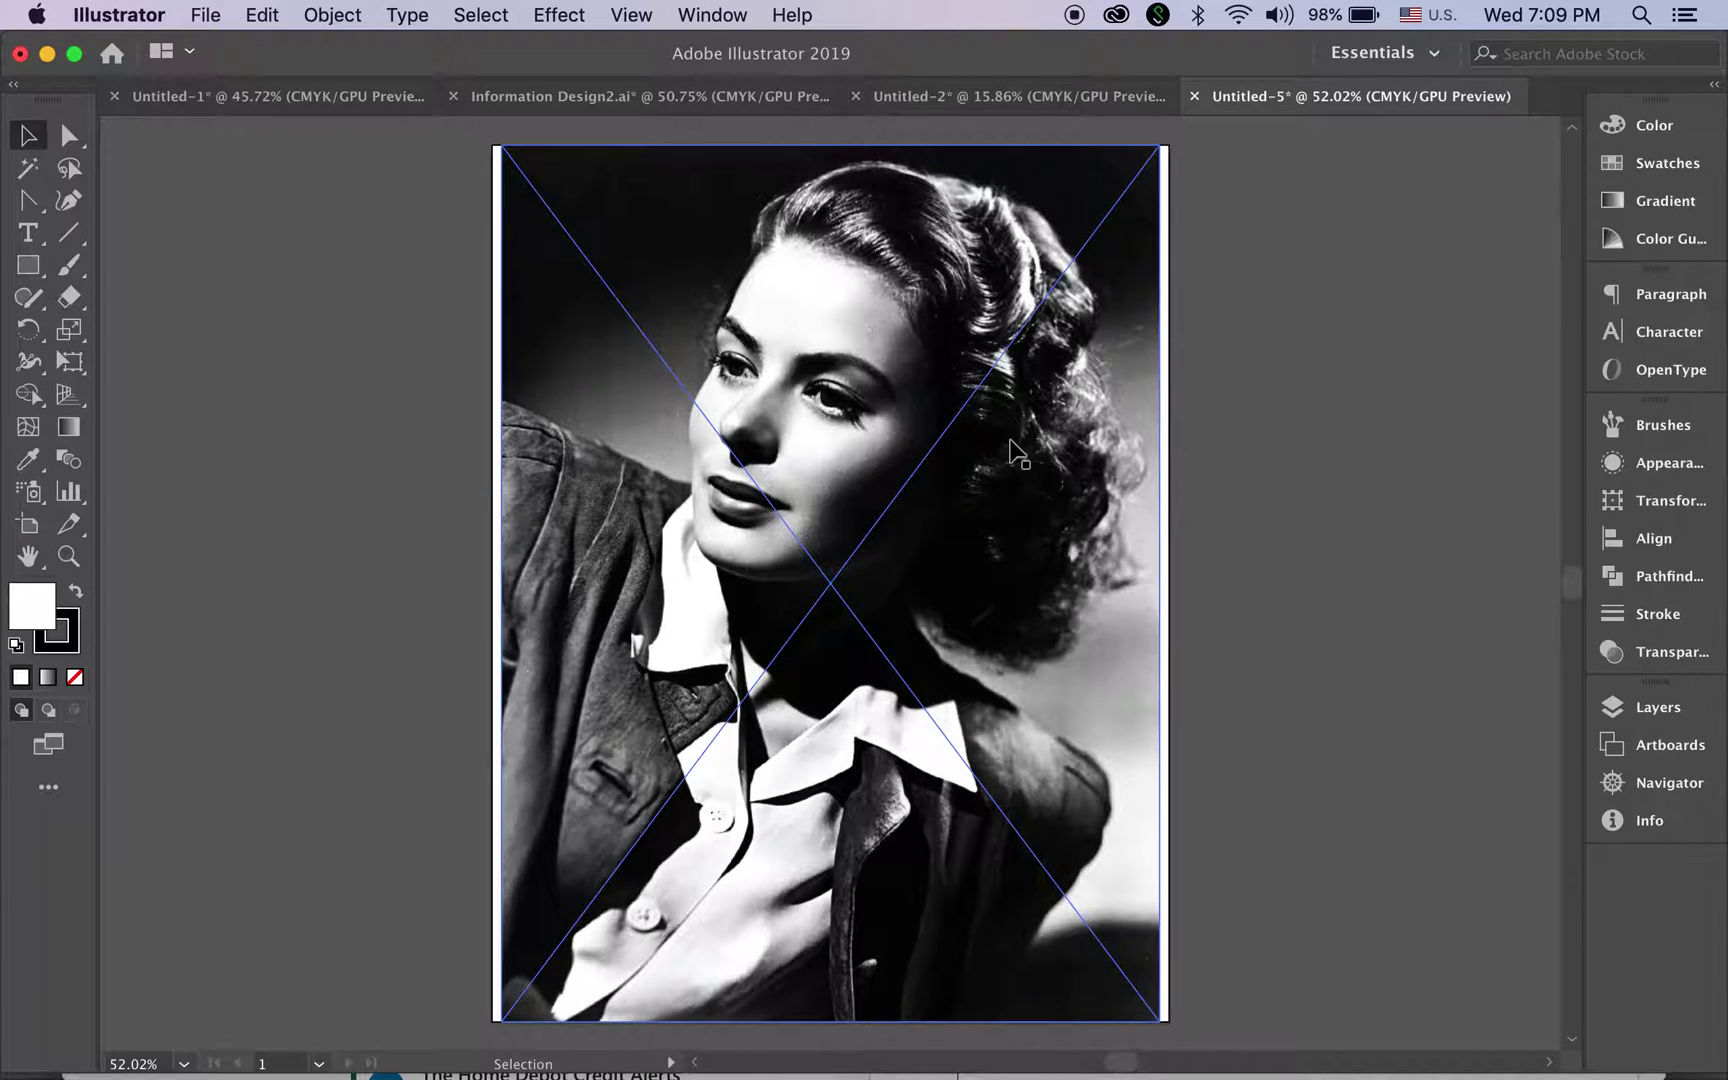
{"action": "left_click", "coordinate": [795, 245]}
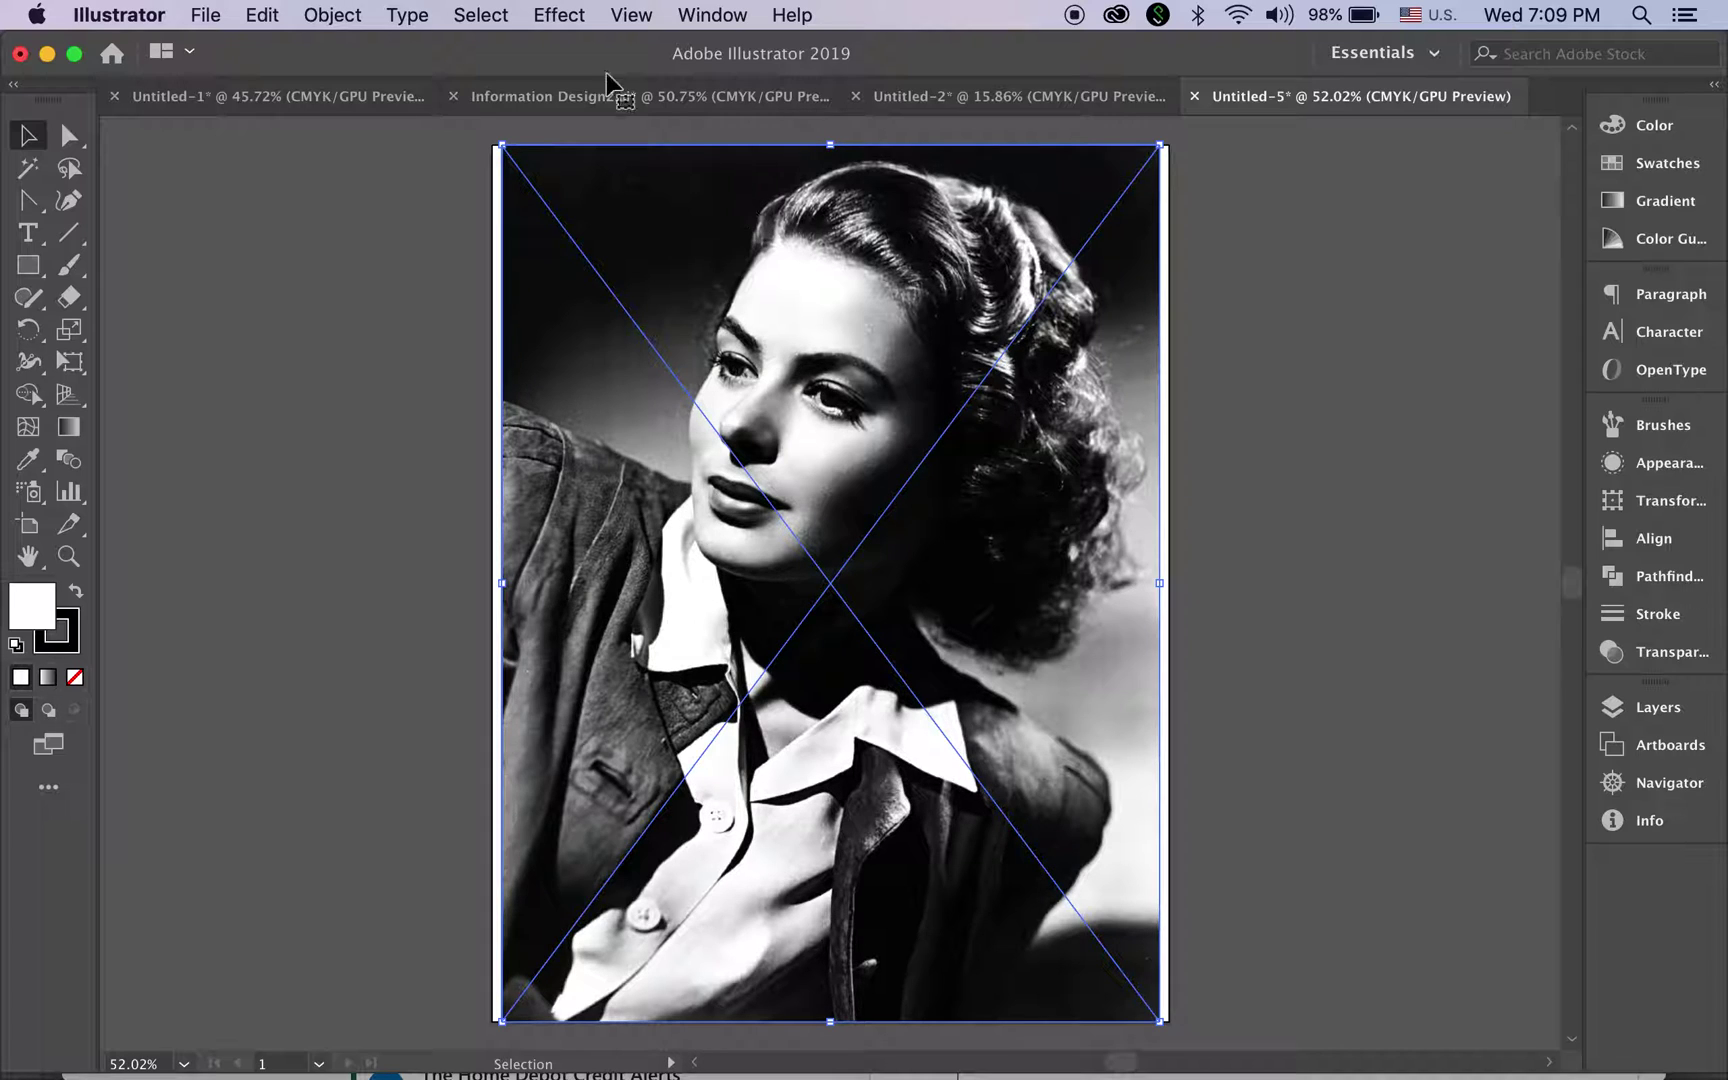
{"action": "left_click", "coordinate": [556, 14]}
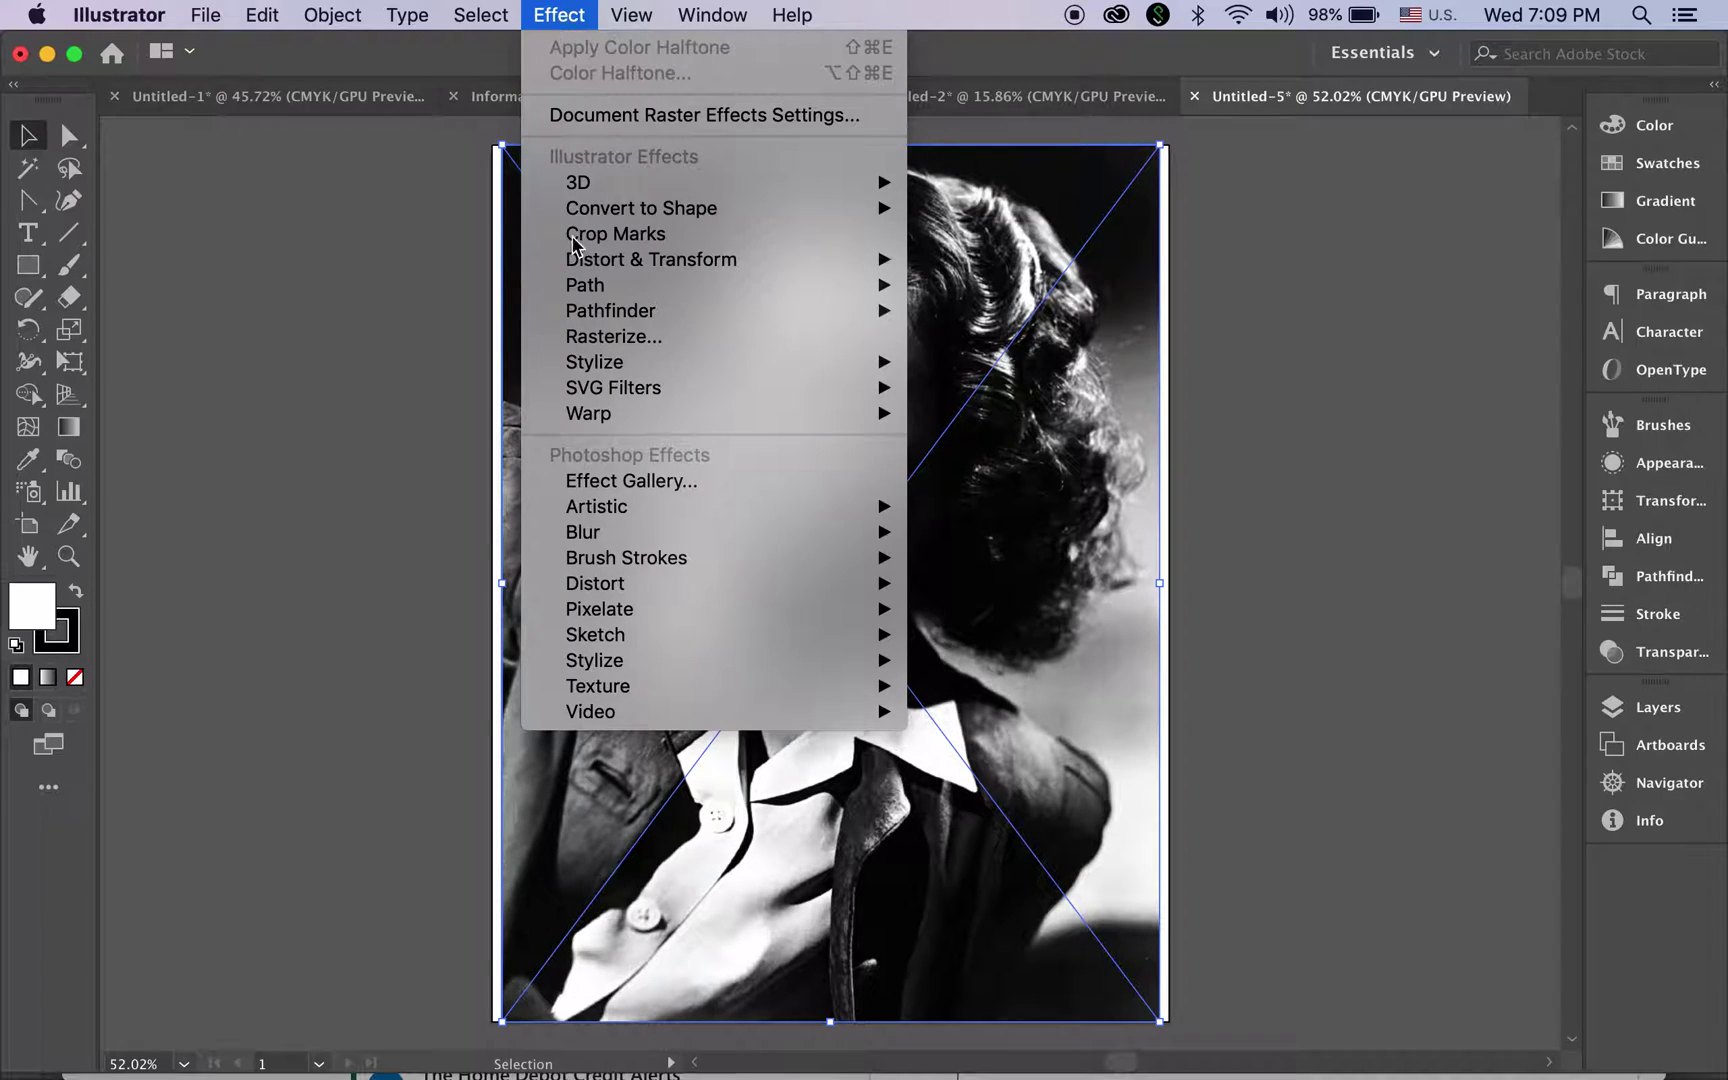
{"action": "mouse_move", "coordinate": [600, 609]}
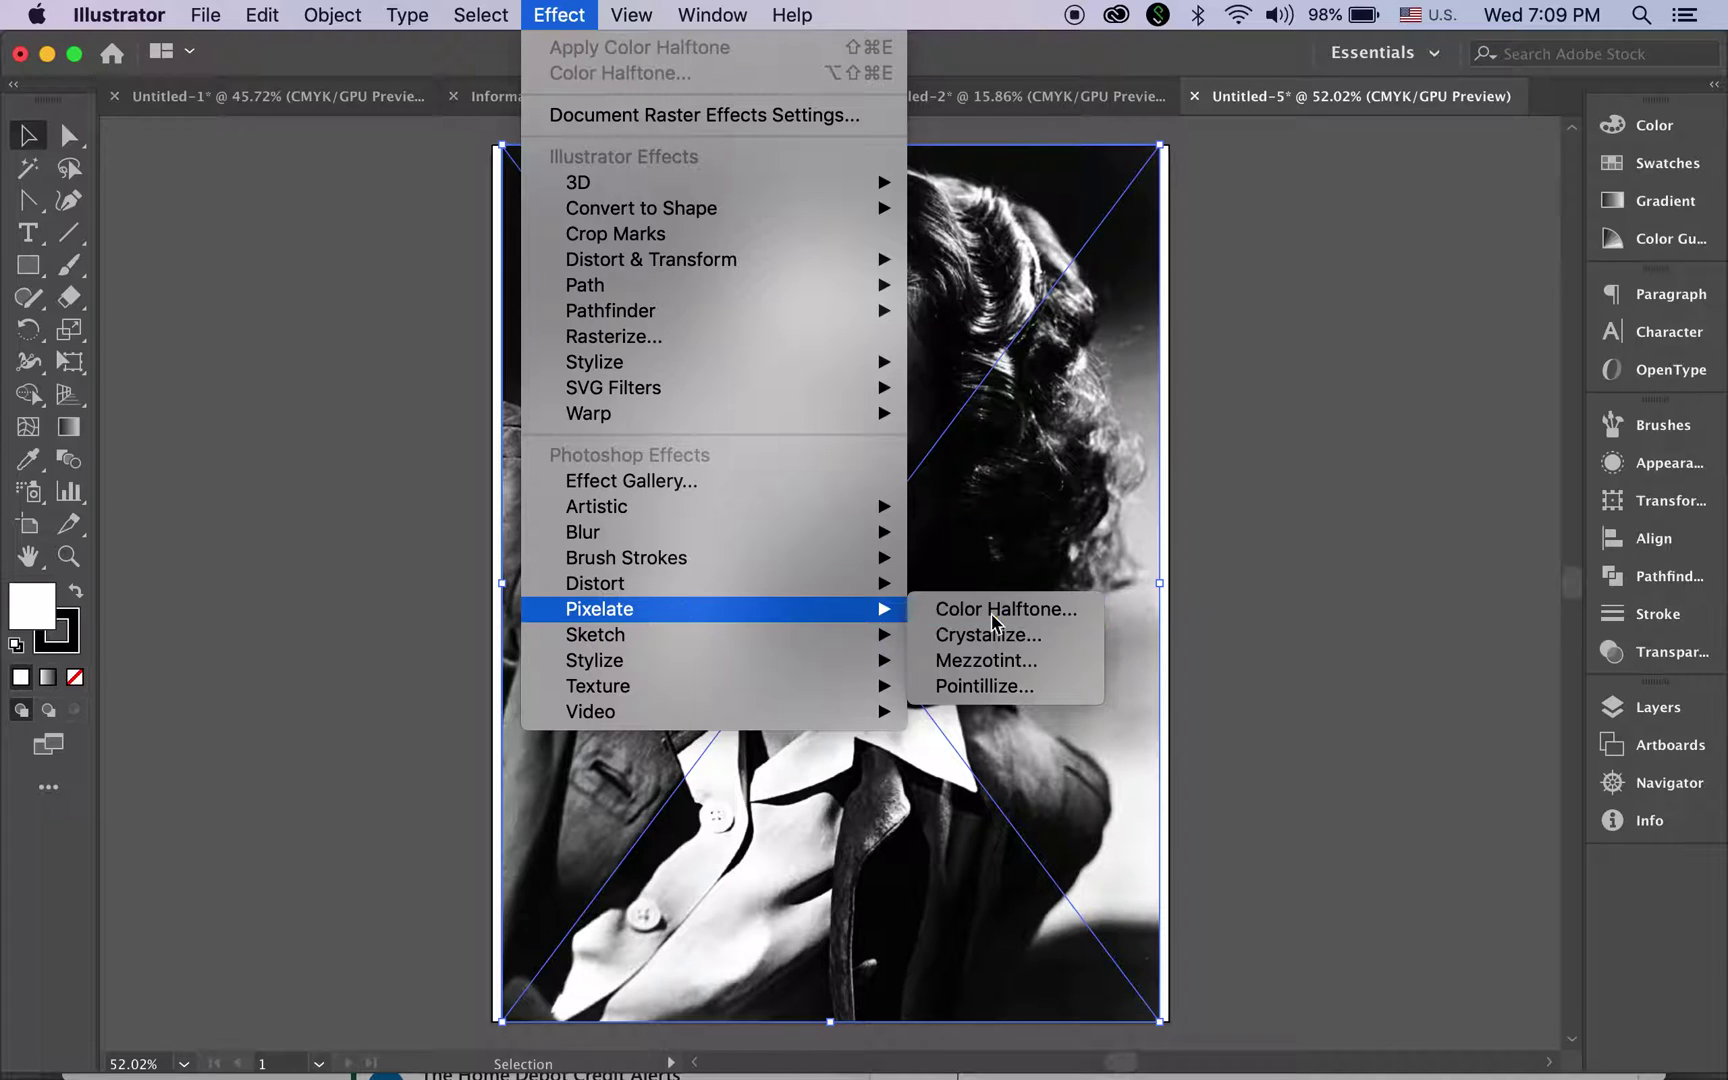
{"action": "left_click", "coordinate": [1064, 621]}
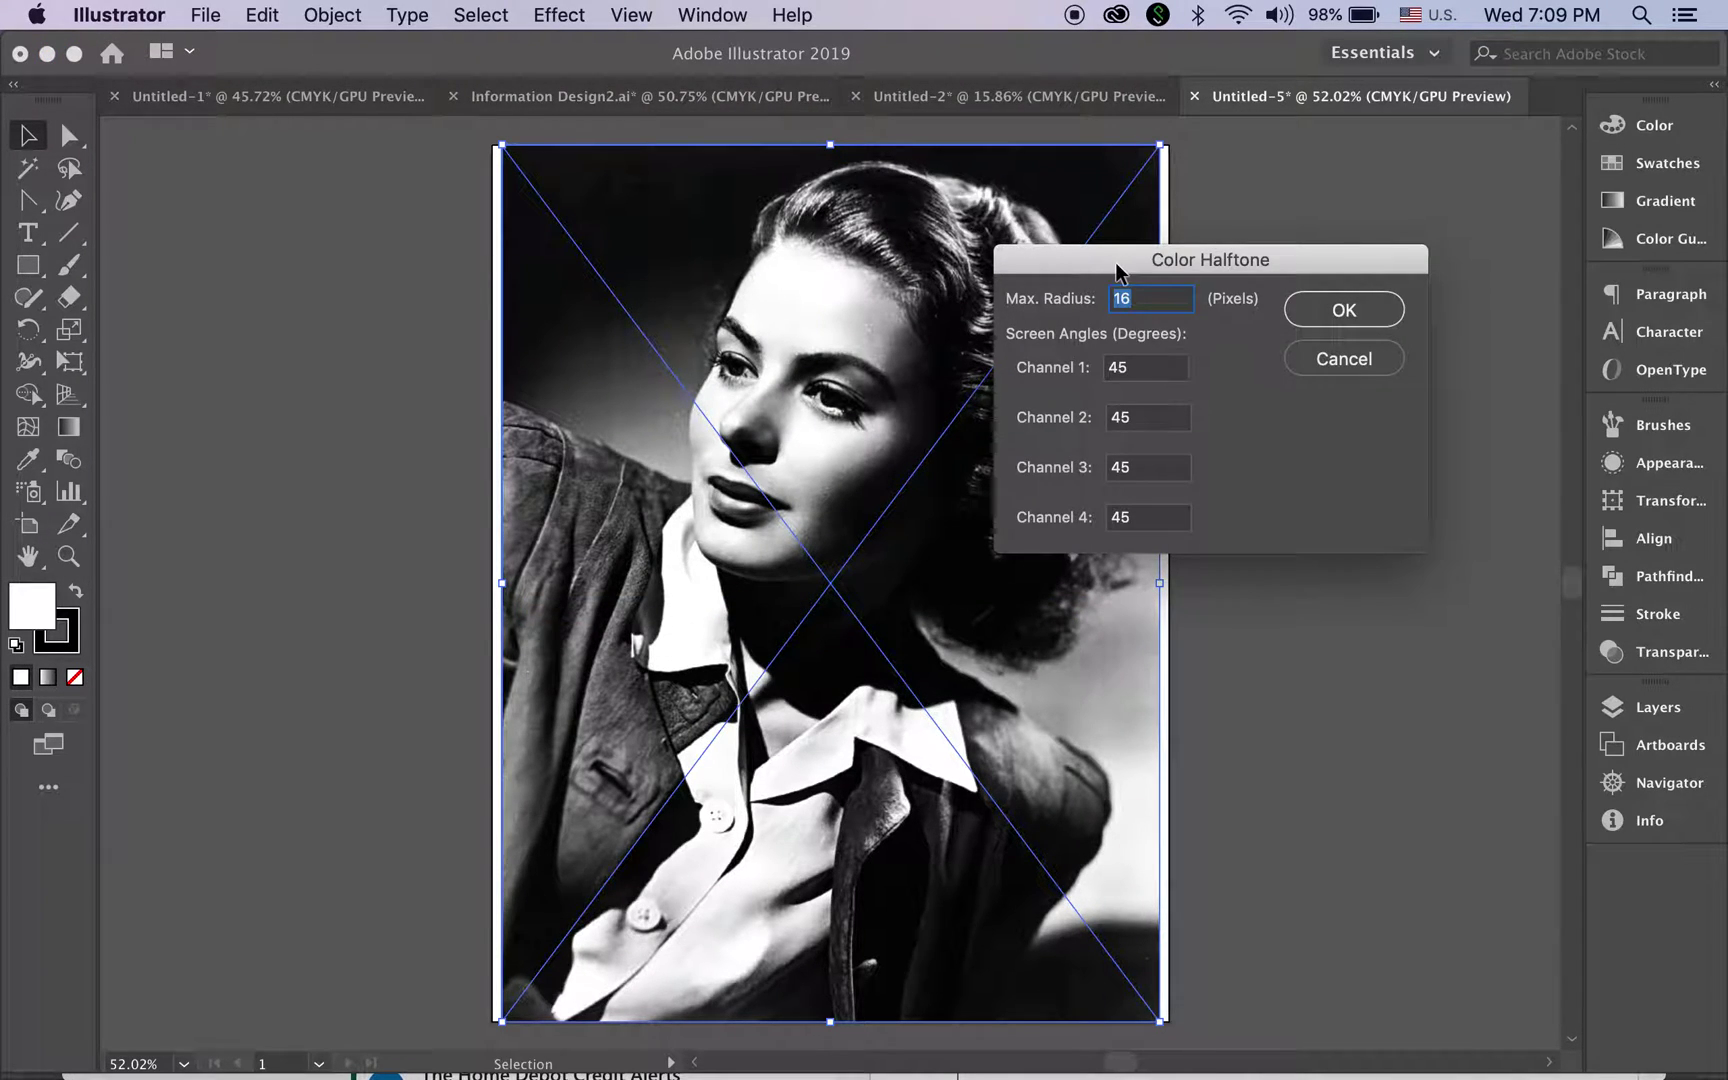
{"action": "left_click_drag", "start_coordinate": [1118, 269], "coordinate": [776, 172]}
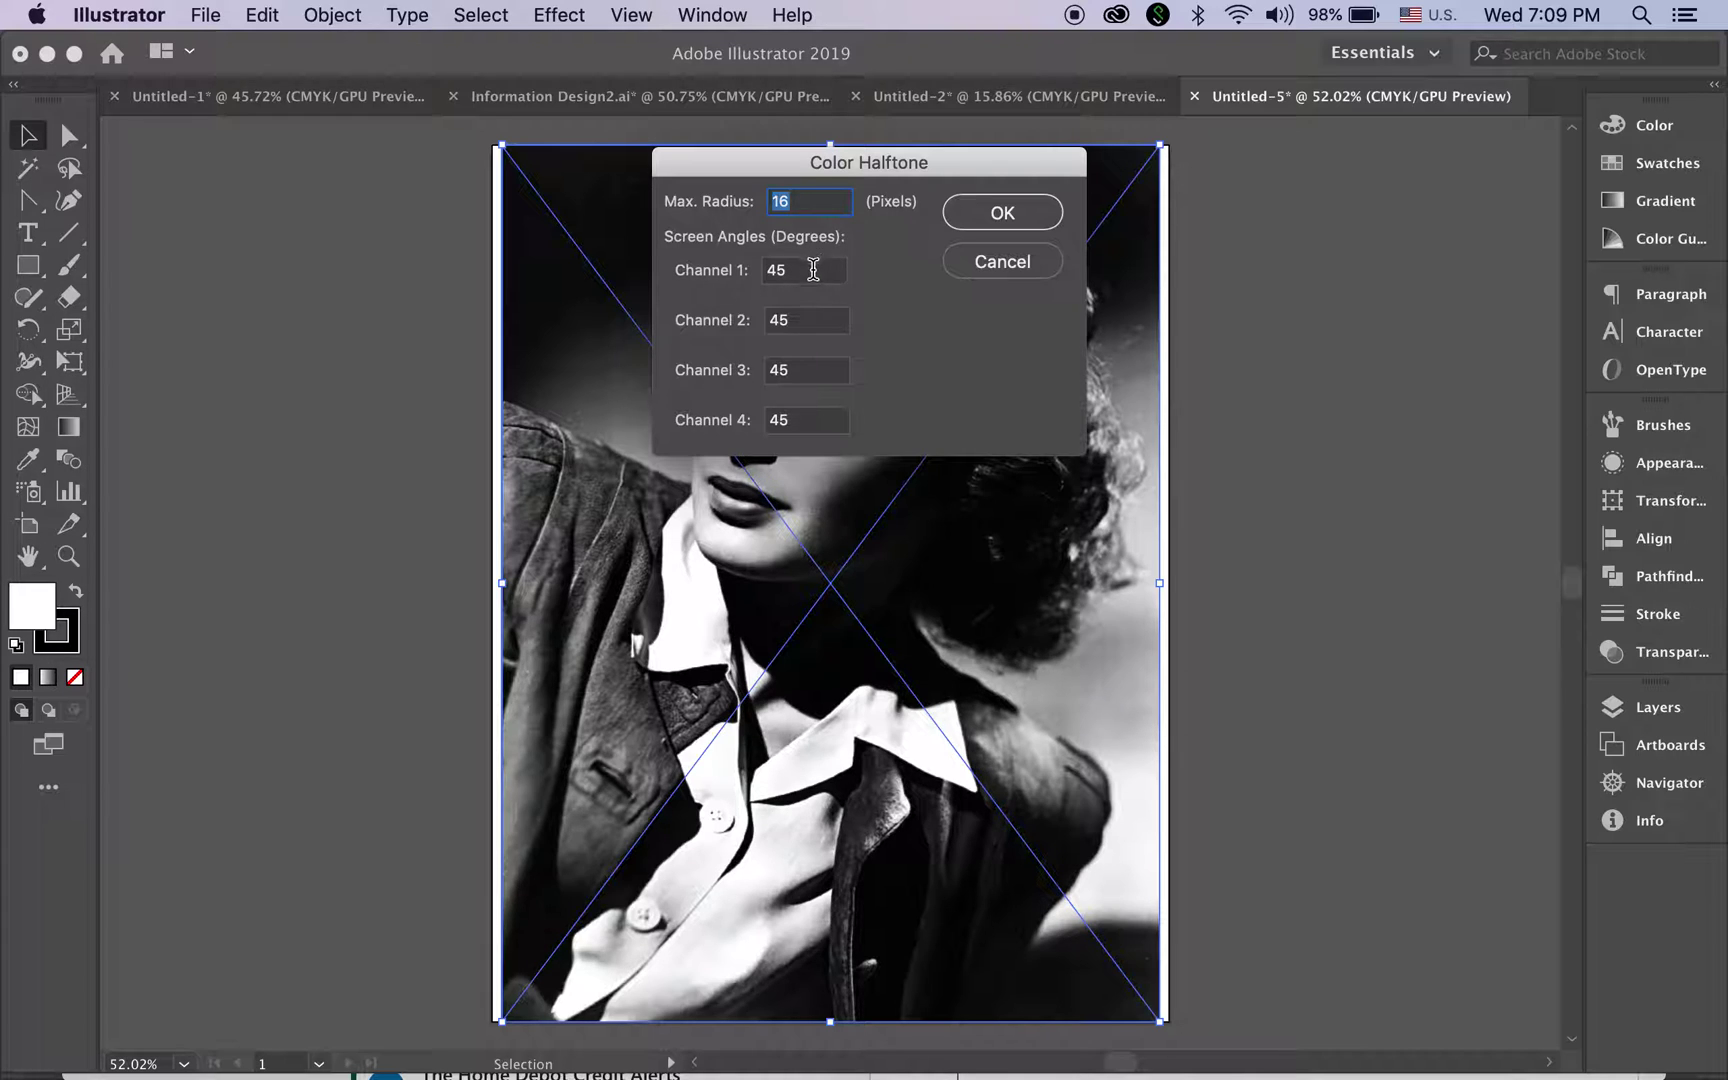
{"action": "key", "text": "Tab"}
{"action": "key", "text": "Tab"}
{"action": "key", "text": "Tab"}
{"action": "left_click", "coordinate": [791, 420]}
{"action": "double_click", "coordinate": [791, 420]}
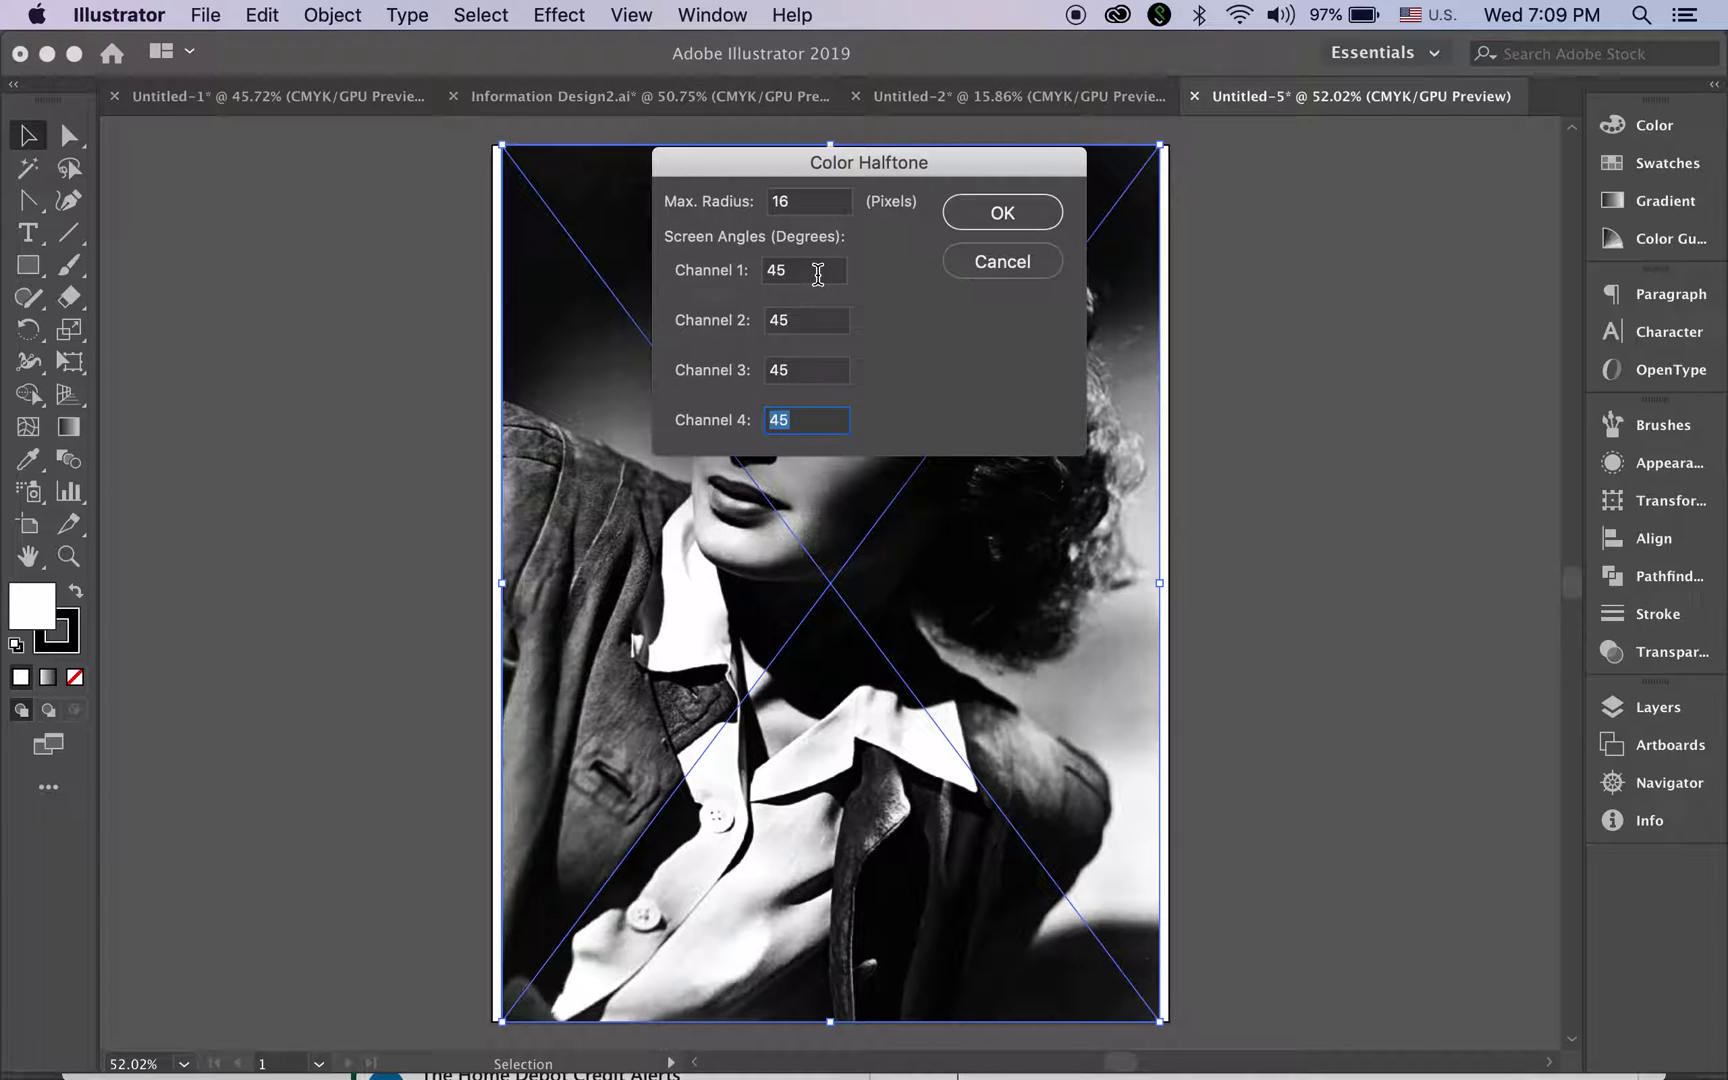
{"action": "left_click", "coordinate": [817, 274]}
{"action": "type", "text": "0"}
{"action": "key", "text": "Tab"}
{"action": "type", "text": "0"}
{"action": "key", "text": "Tab"}
{"action": "type", "text": "0"}
{"action": "key", "text": "Tab"}
{"action": "key", "text": "Return"}
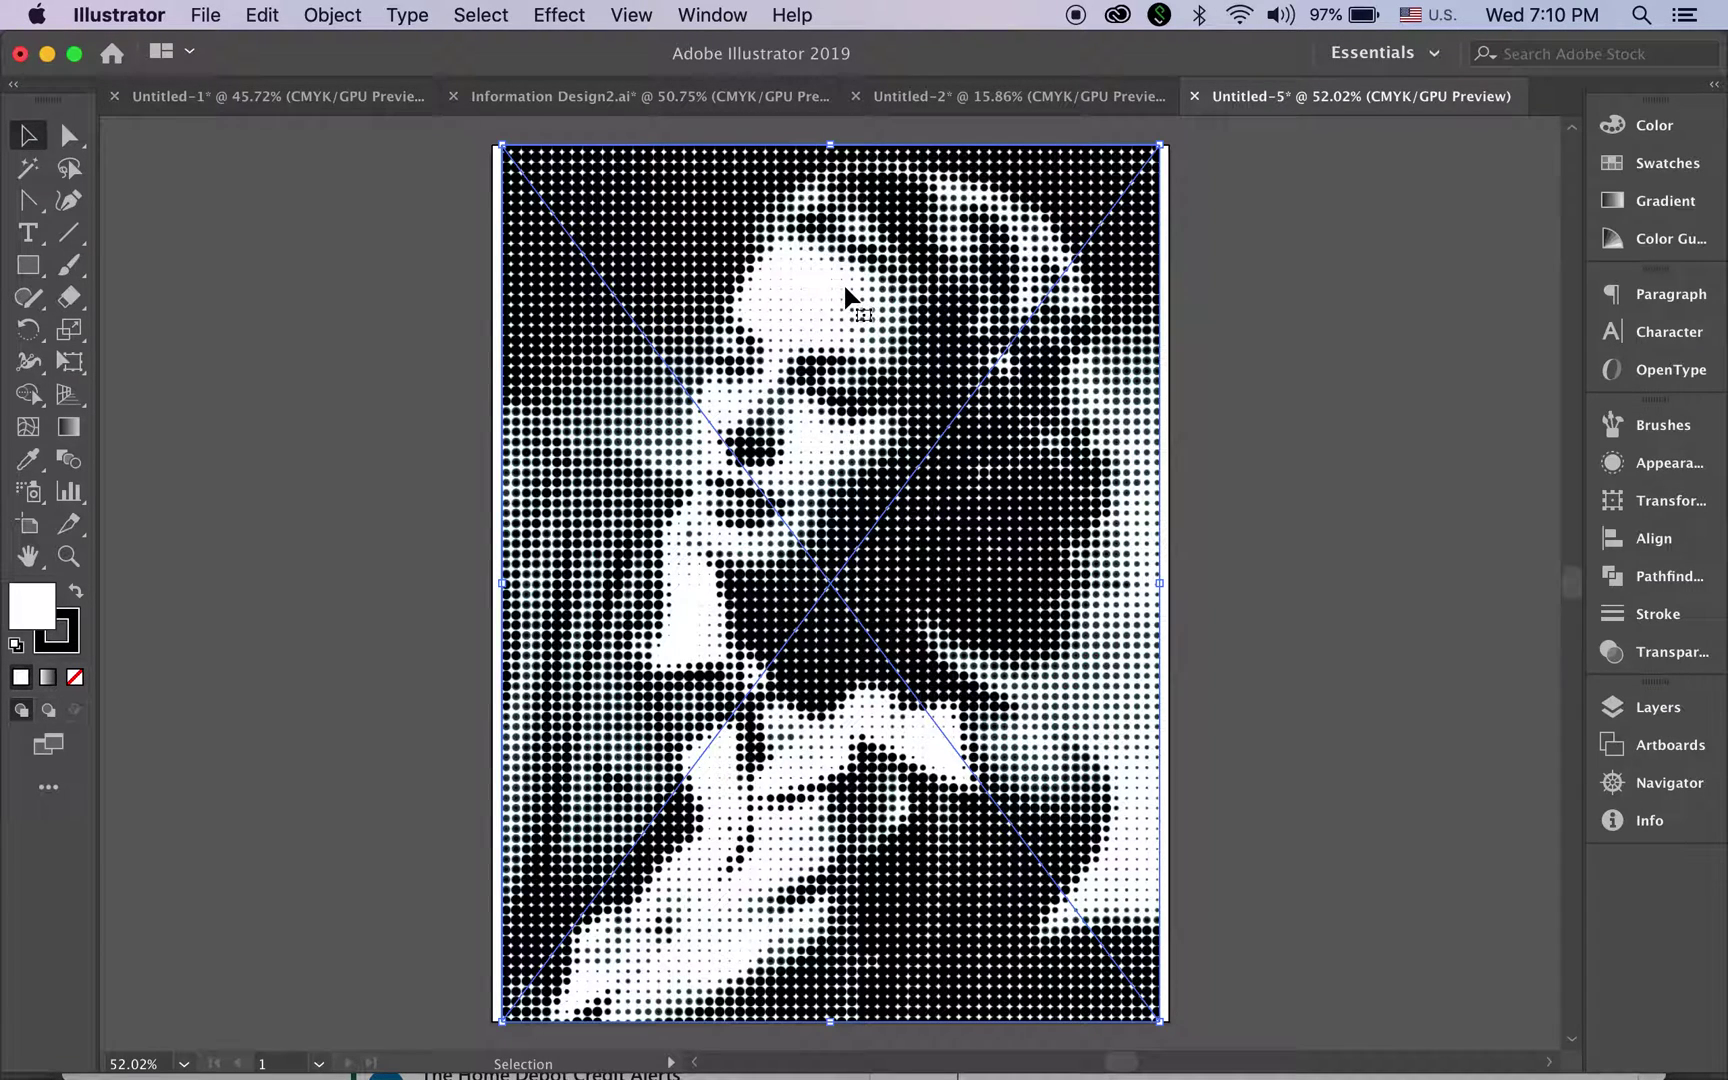
Step: Zoom in on the face to inspect individual halftone dots
{"action": "left_click", "coordinate": [443, 286]}
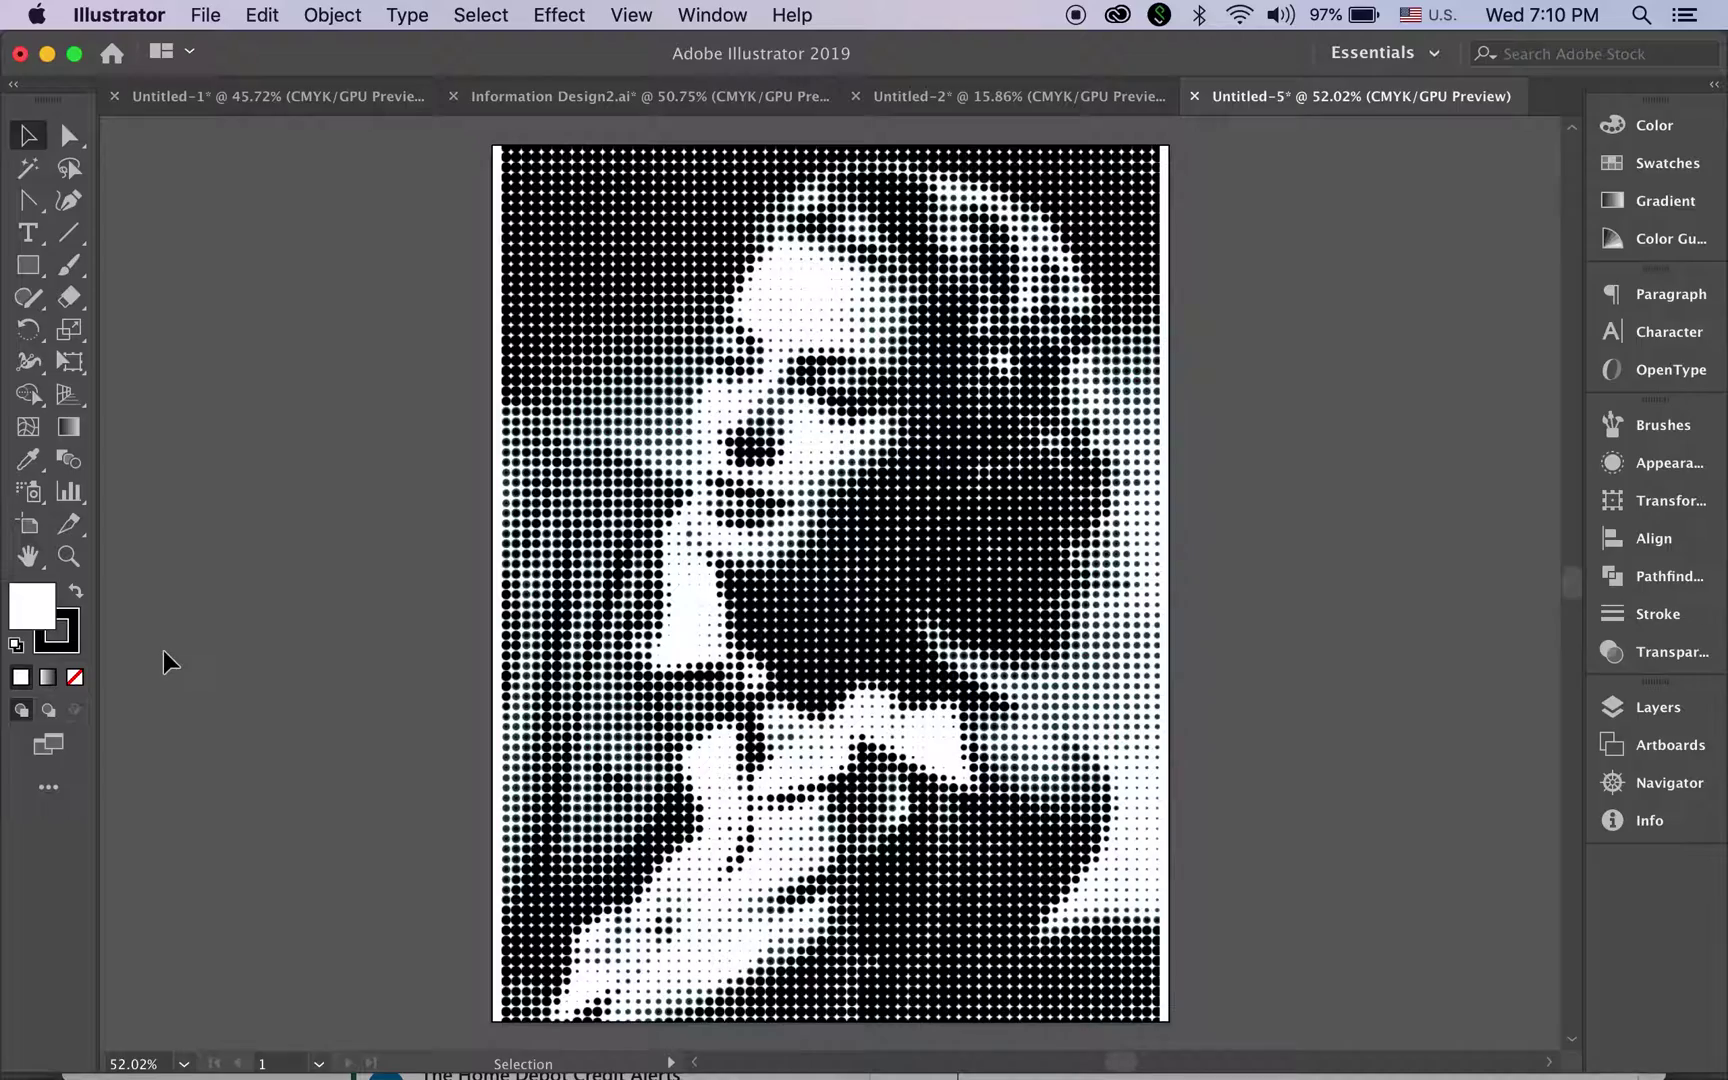
{"action": "left_click", "coordinate": [736, 607]}
{"action": "left_click_drag", "start_coordinate": [759, 351], "coordinate": [1197, 607]}
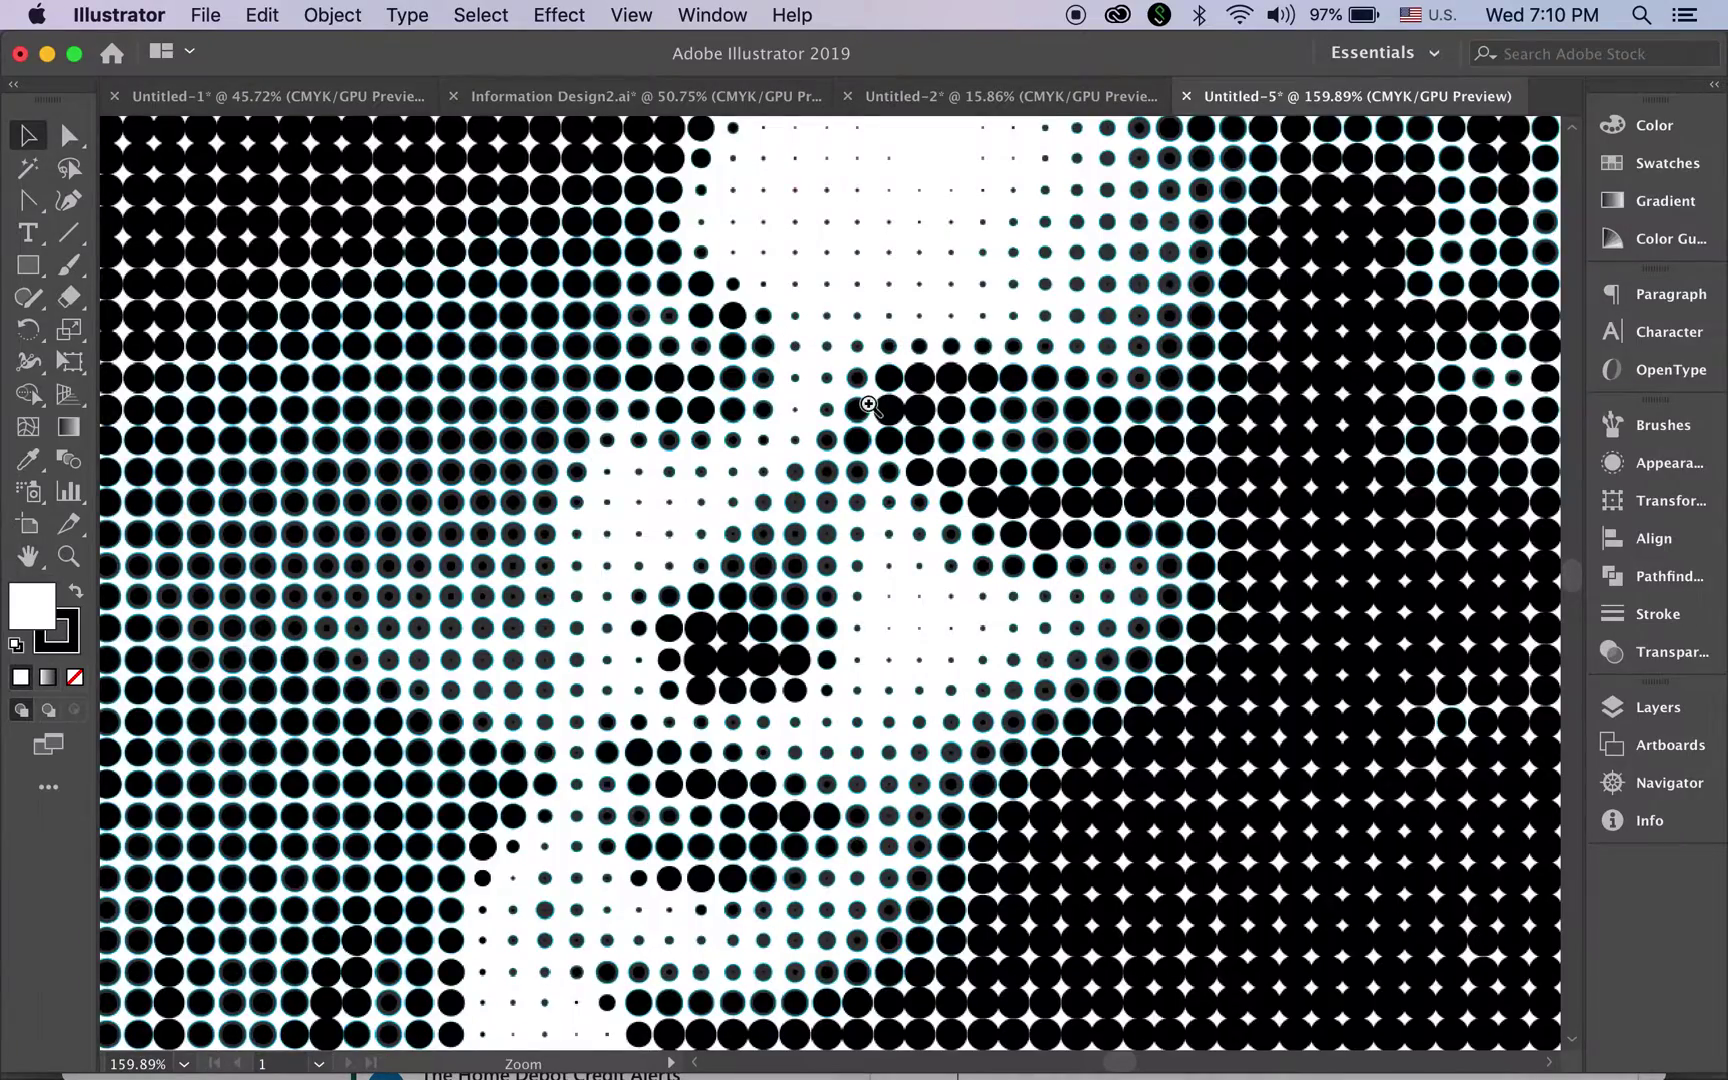
{"action": "left_click_drag", "start_coordinate": [868, 406], "coordinate": [1141, 475]}
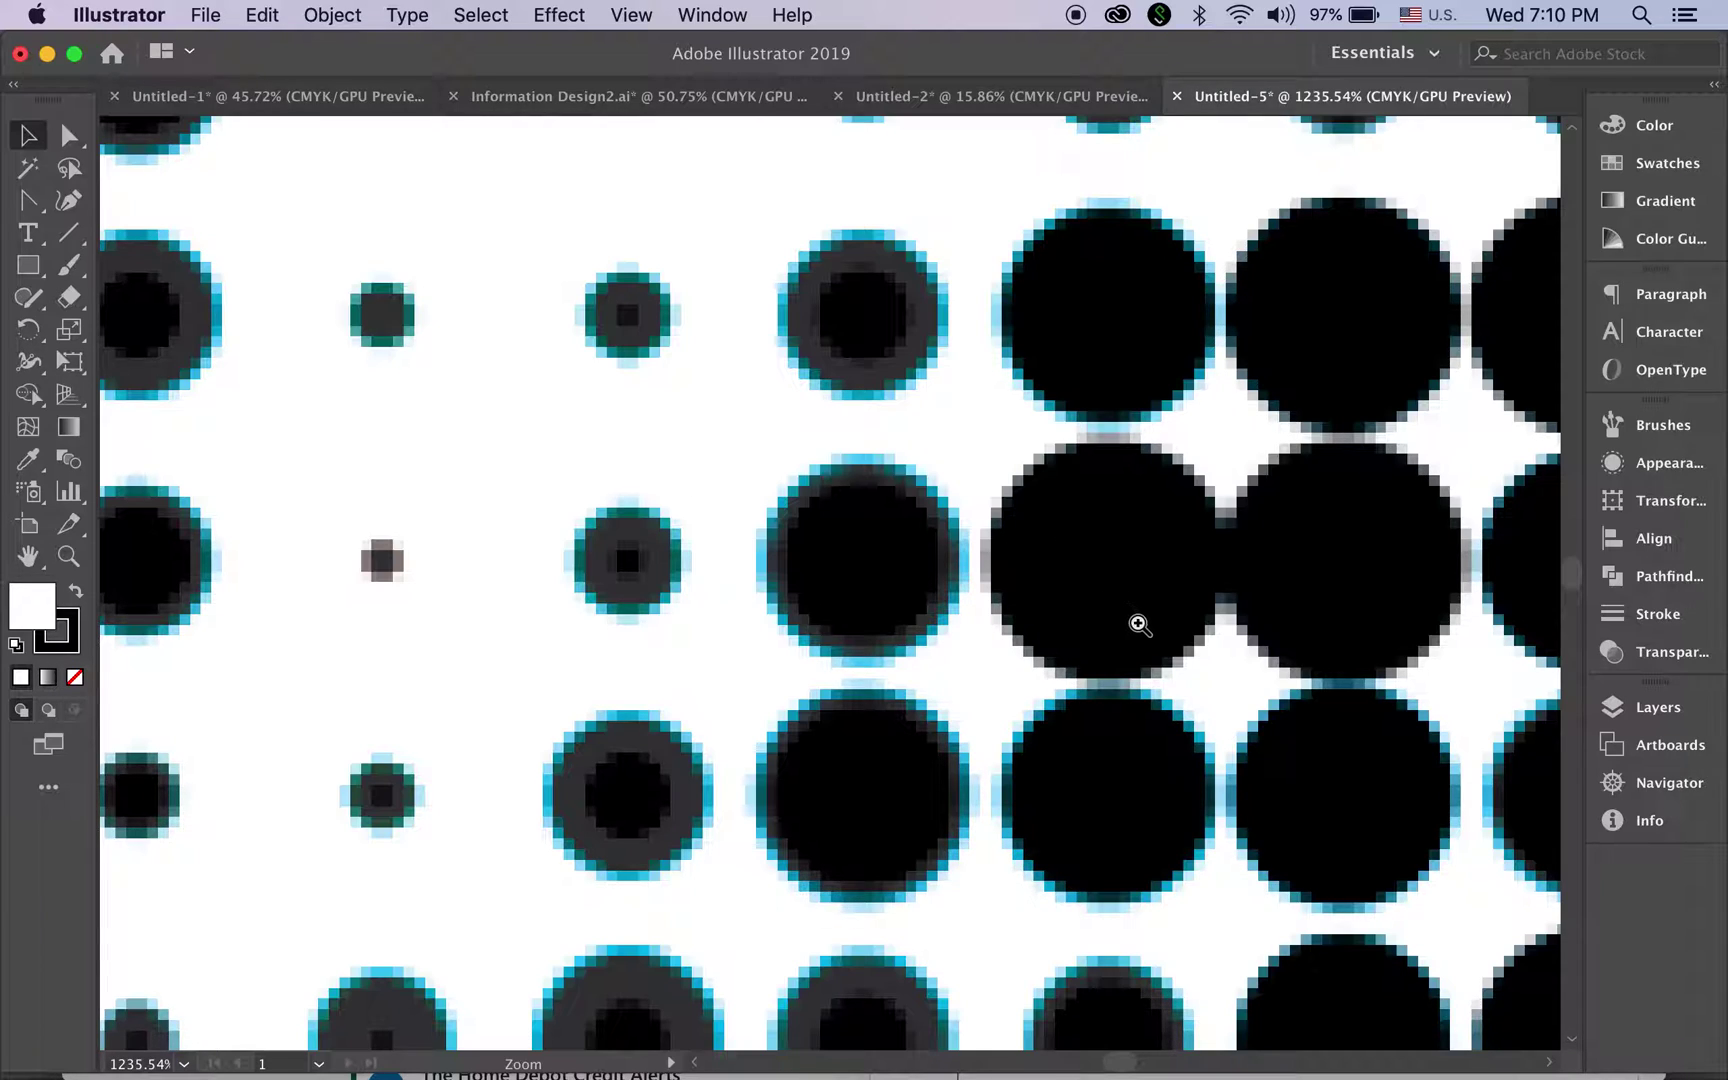
Step: Zoom back out and pan to center the whole portrait
{"action": "key", "text": "v"}
{"action": "key", "text": "z"}
{"action": "scroll", "coordinate": [1141, 635], "scroll_direction": "down", "scroll_amount": 5}
{"action": "scroll", "coordinate": [1141, 634], "scroll_direction": "up", "scroll_amount": 2}
{"action": "scroll", "coordinate": [1135, 634], "scroll_direction": "down", "scroll_amount": 3}
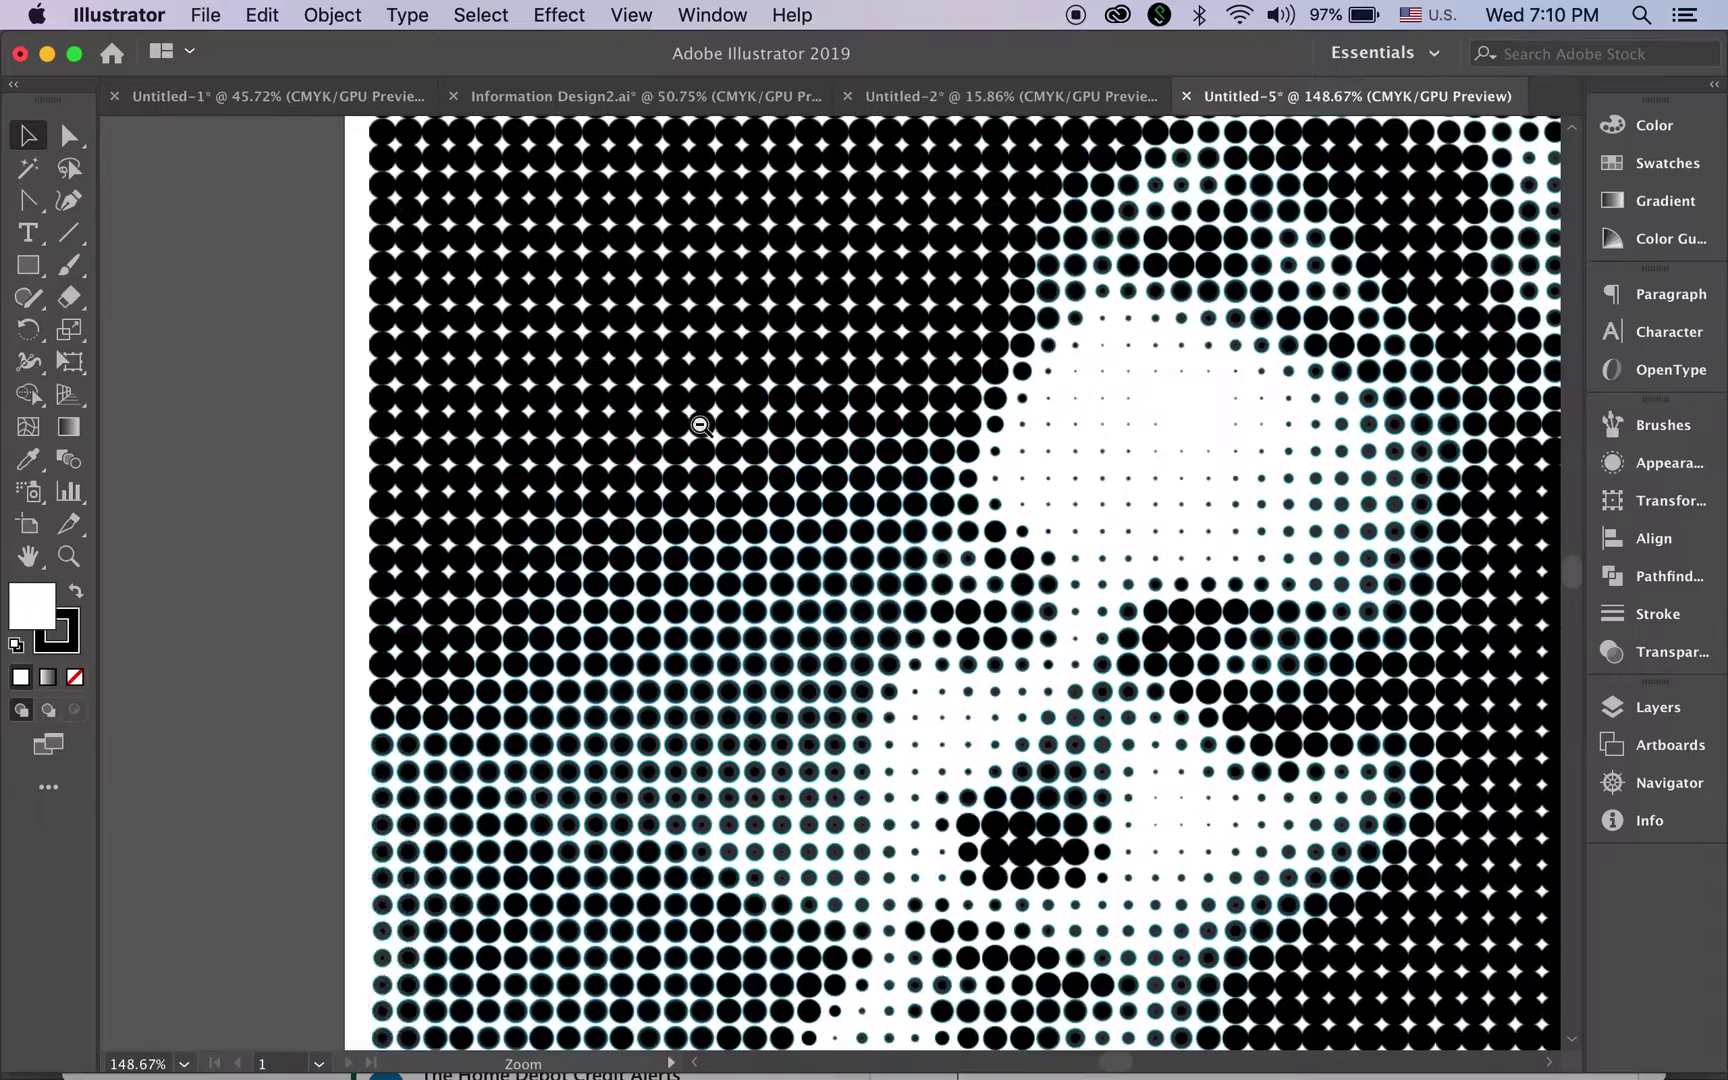
{"action": "scroll", "coordinate": [1027, 541], "scroll_direction": "down", "scroll_amount": 1}
{"action": "scroll", "coordinate": [945, 466], "scroll_direction": "down", "scroll_amount": 2}
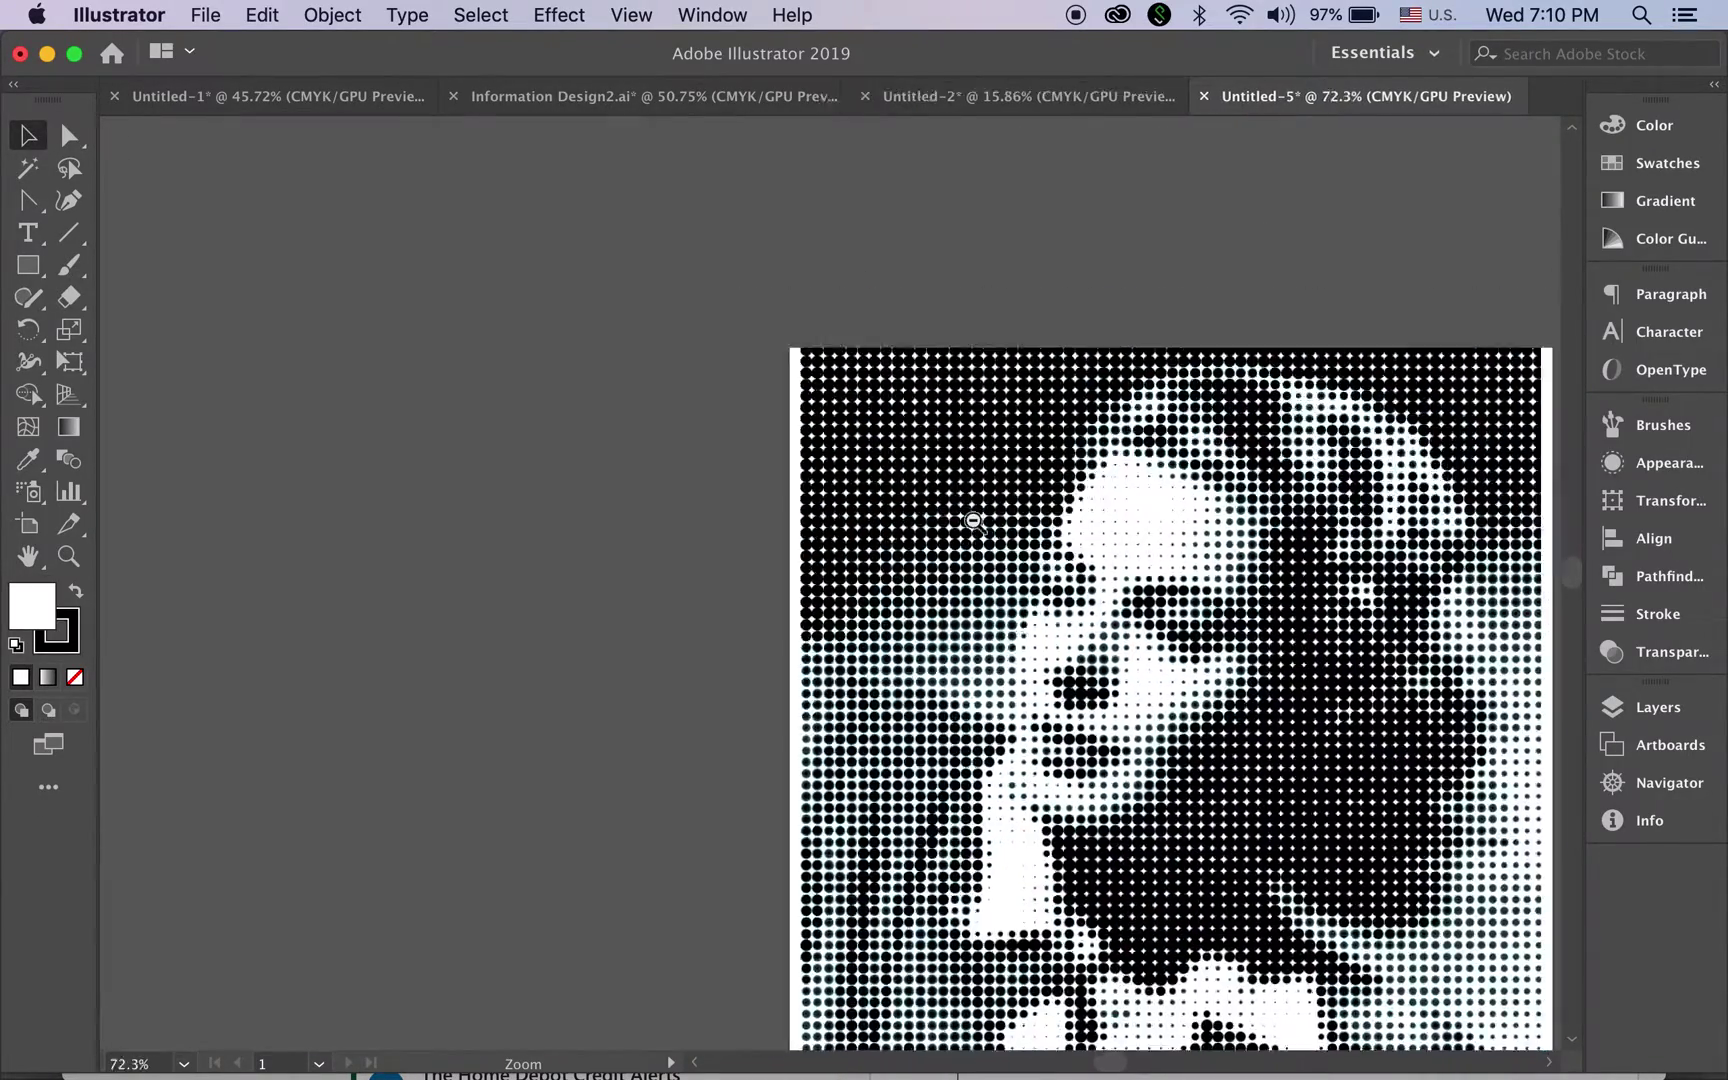
{"action": "scroll", "coordinate": [946, 465], "scroll_direction": "down", "scroll_amount": 2}
{"action": "key", "text": "space"}
{"action": "left_click_drag", "start_coordinate": [1027, 540], "coordinate": [747, 378]}
{"action": "key", "text": "v"}
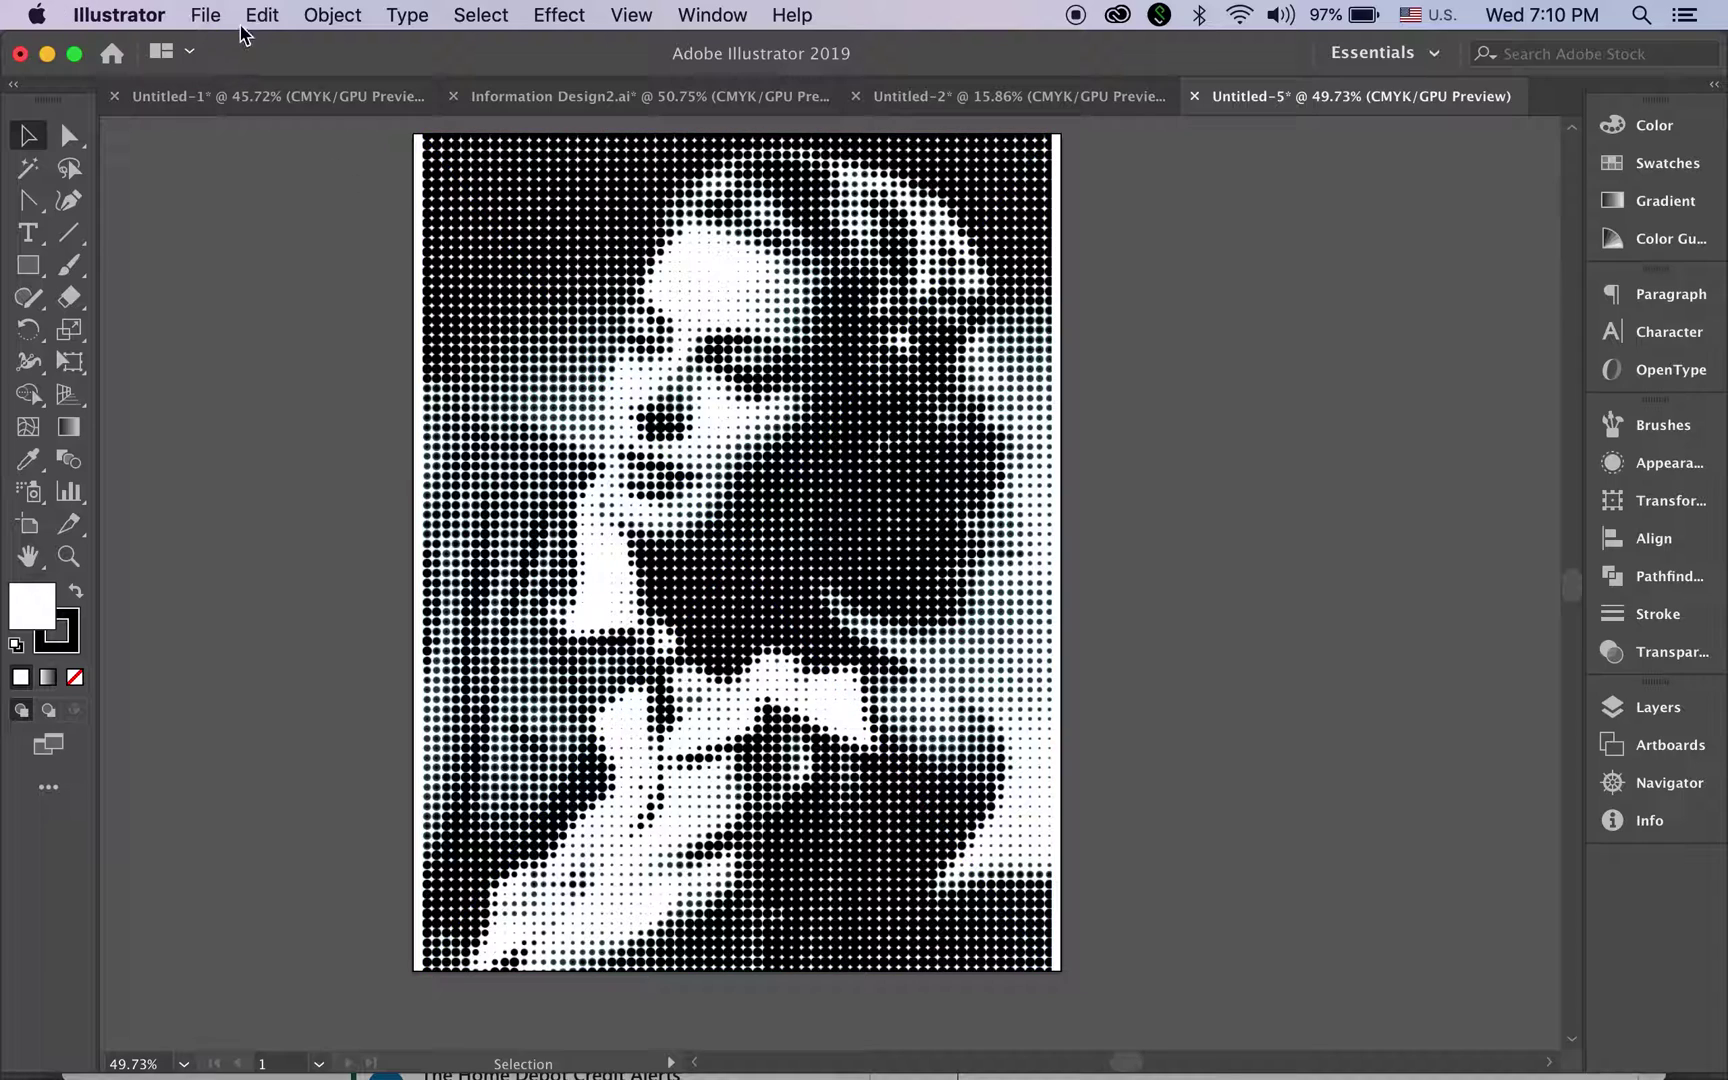
Step: Expand the halftone portrait's appearance with Object > Expand Appearance
{"action": "left_click", "coordinate": [332, 16]}
{"action": "key", "text": "Escape"}
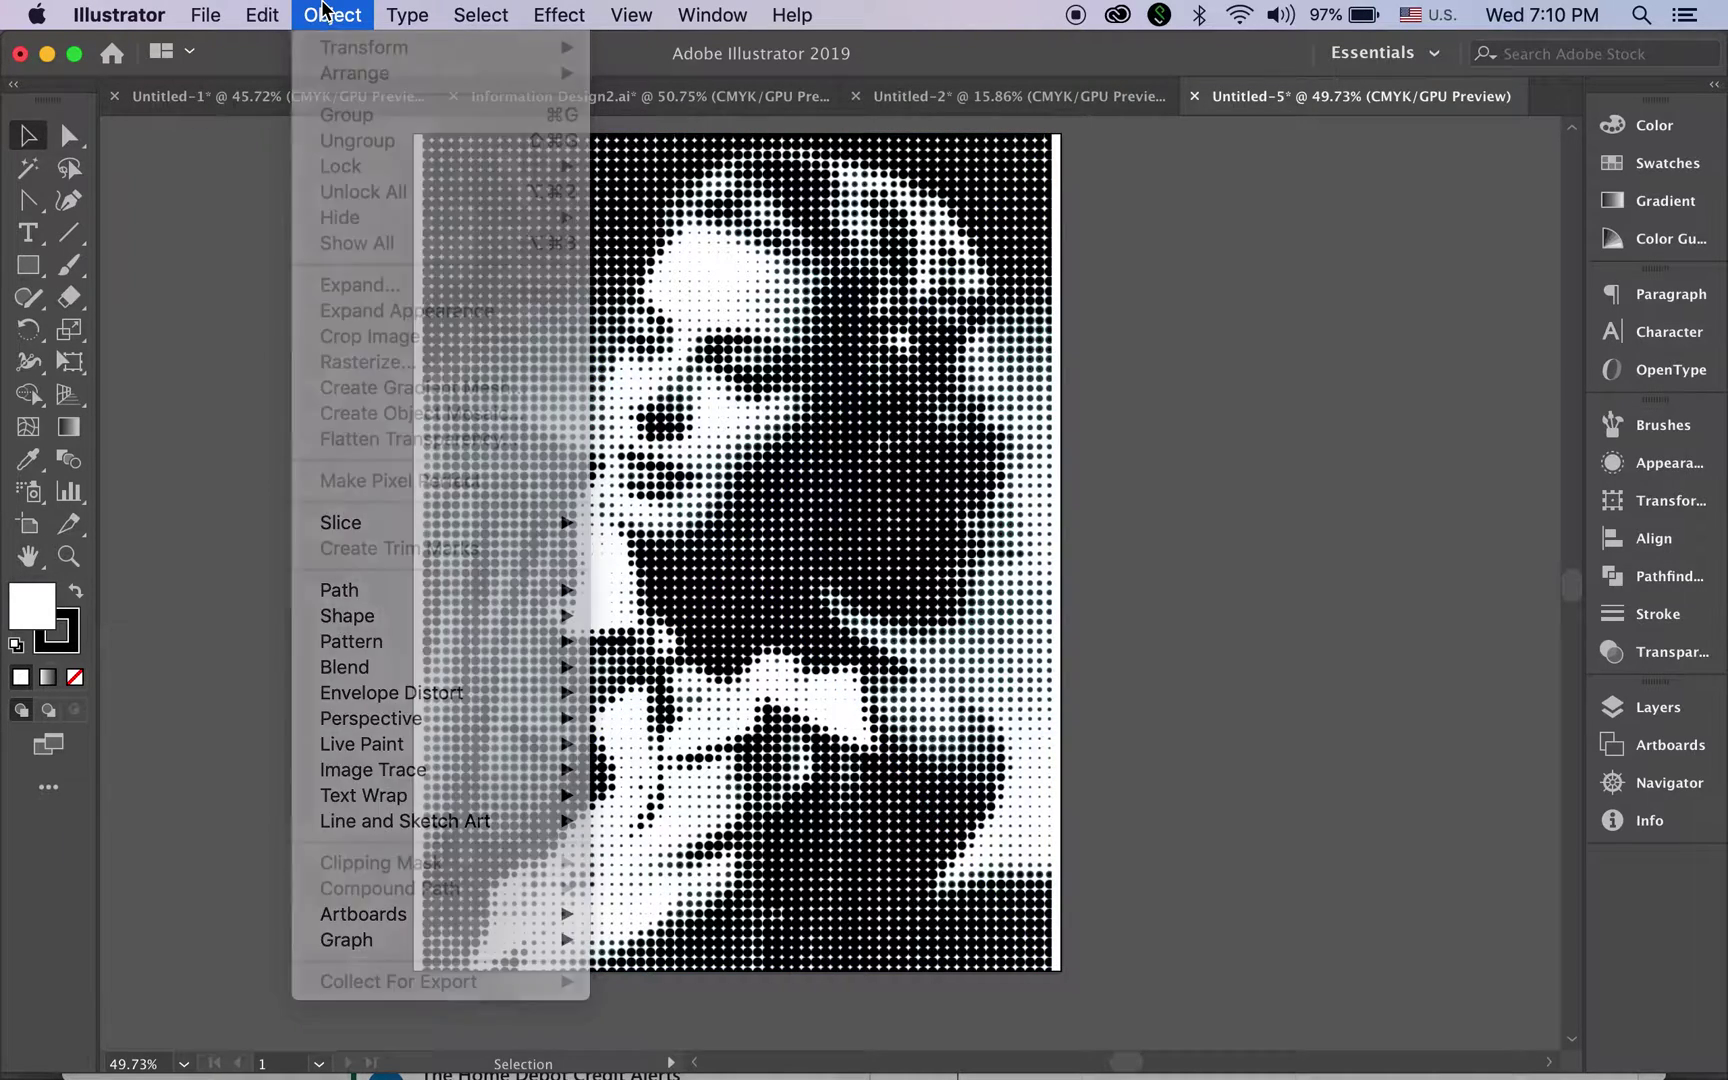
{"action": "left_click", "coordinate": [487, 257]}
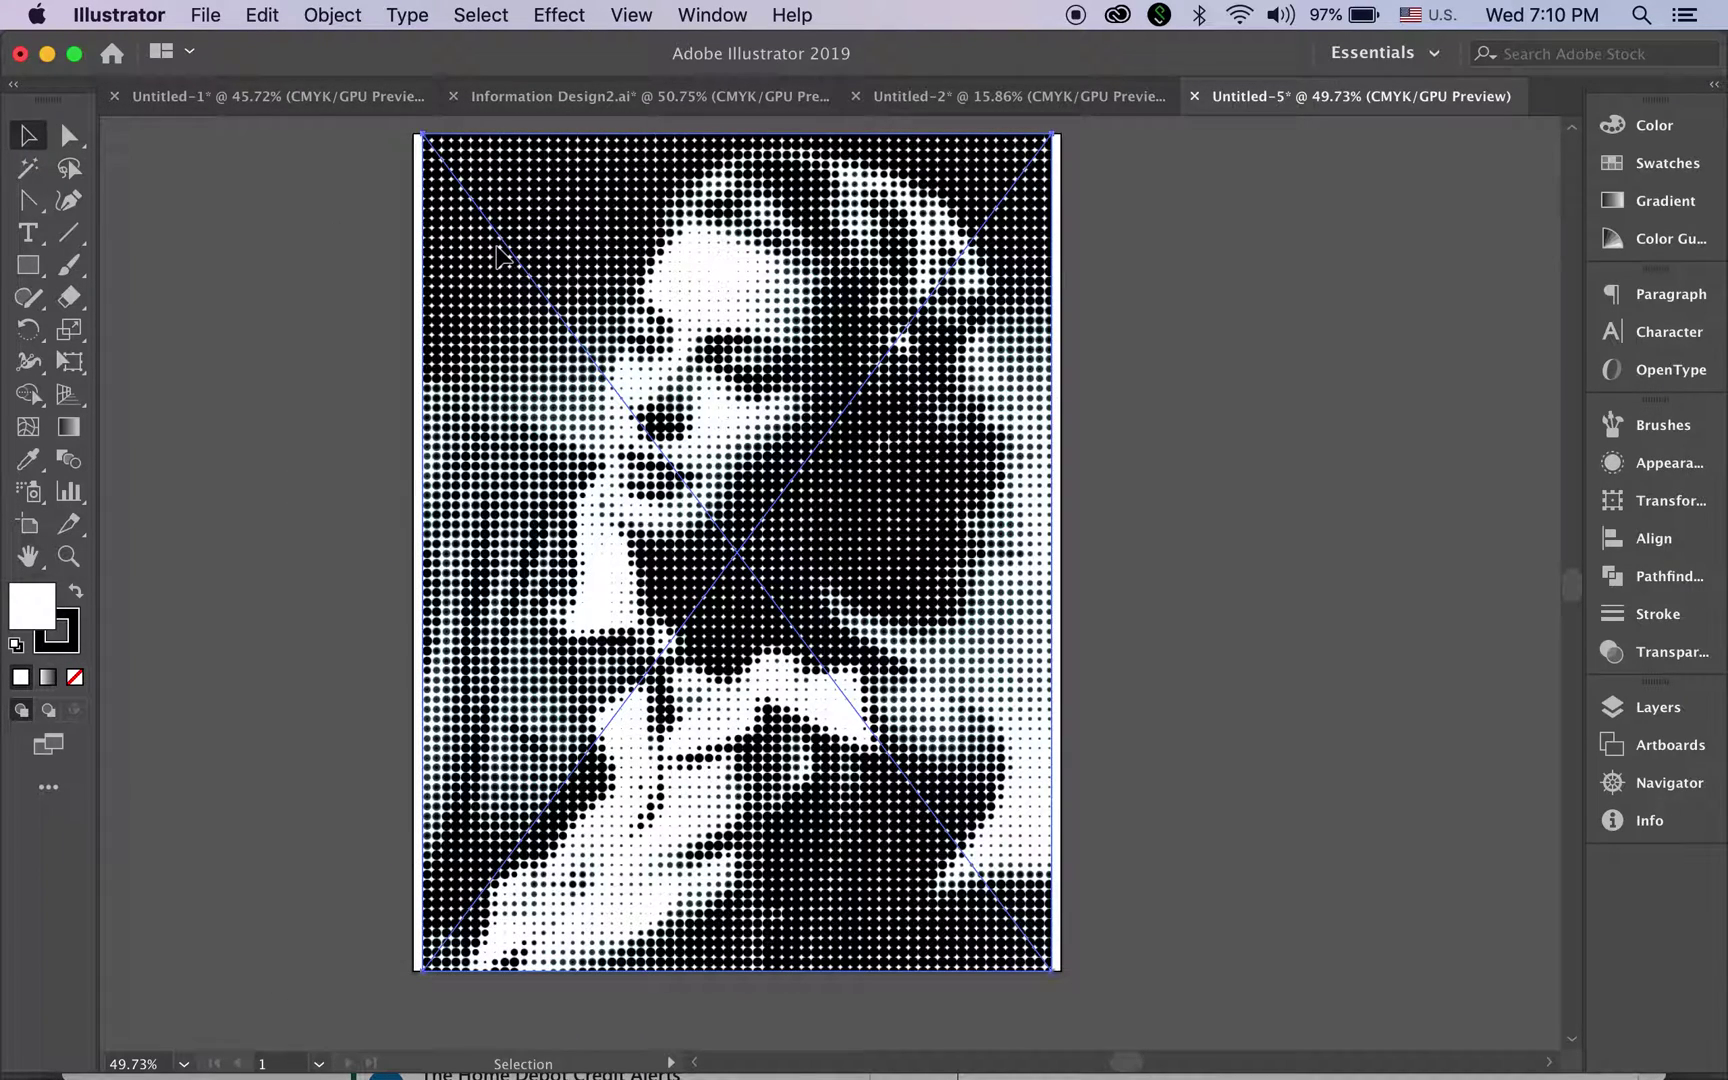
{"action": "left_click", "coordinate": [332, 15]}
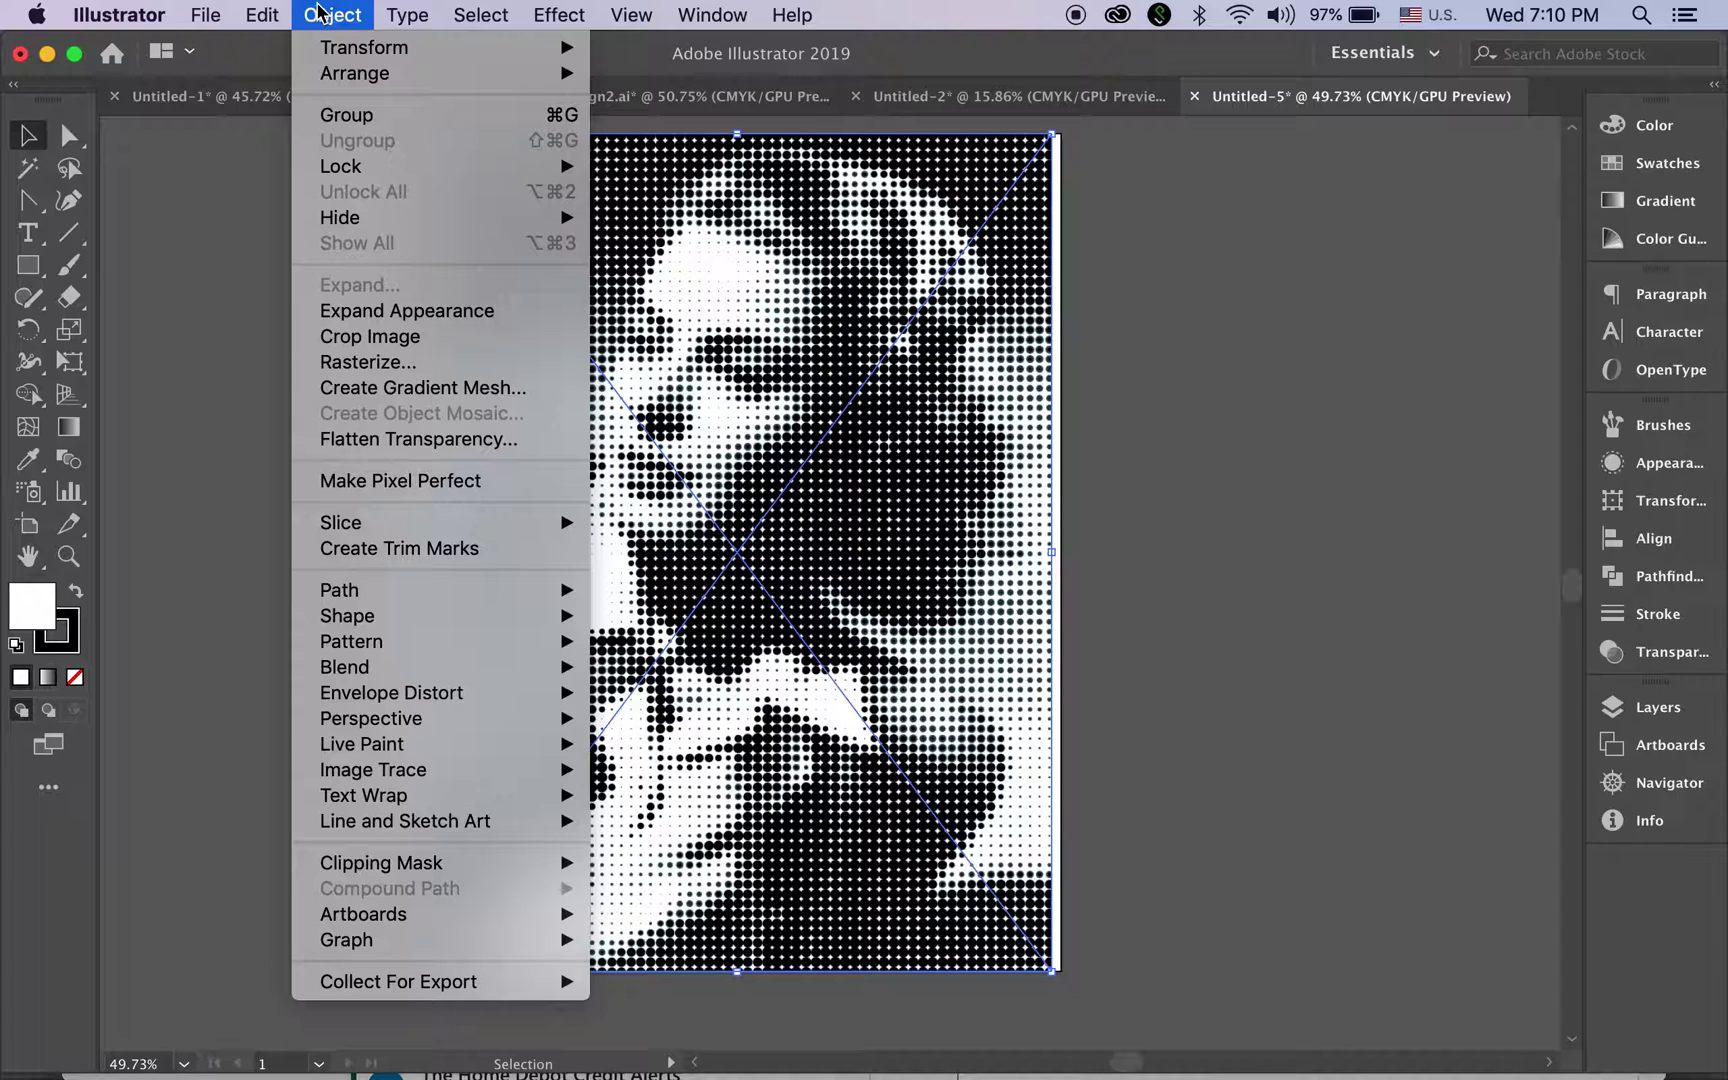
{"action": "left_click", "coordinate": [544, 321]}
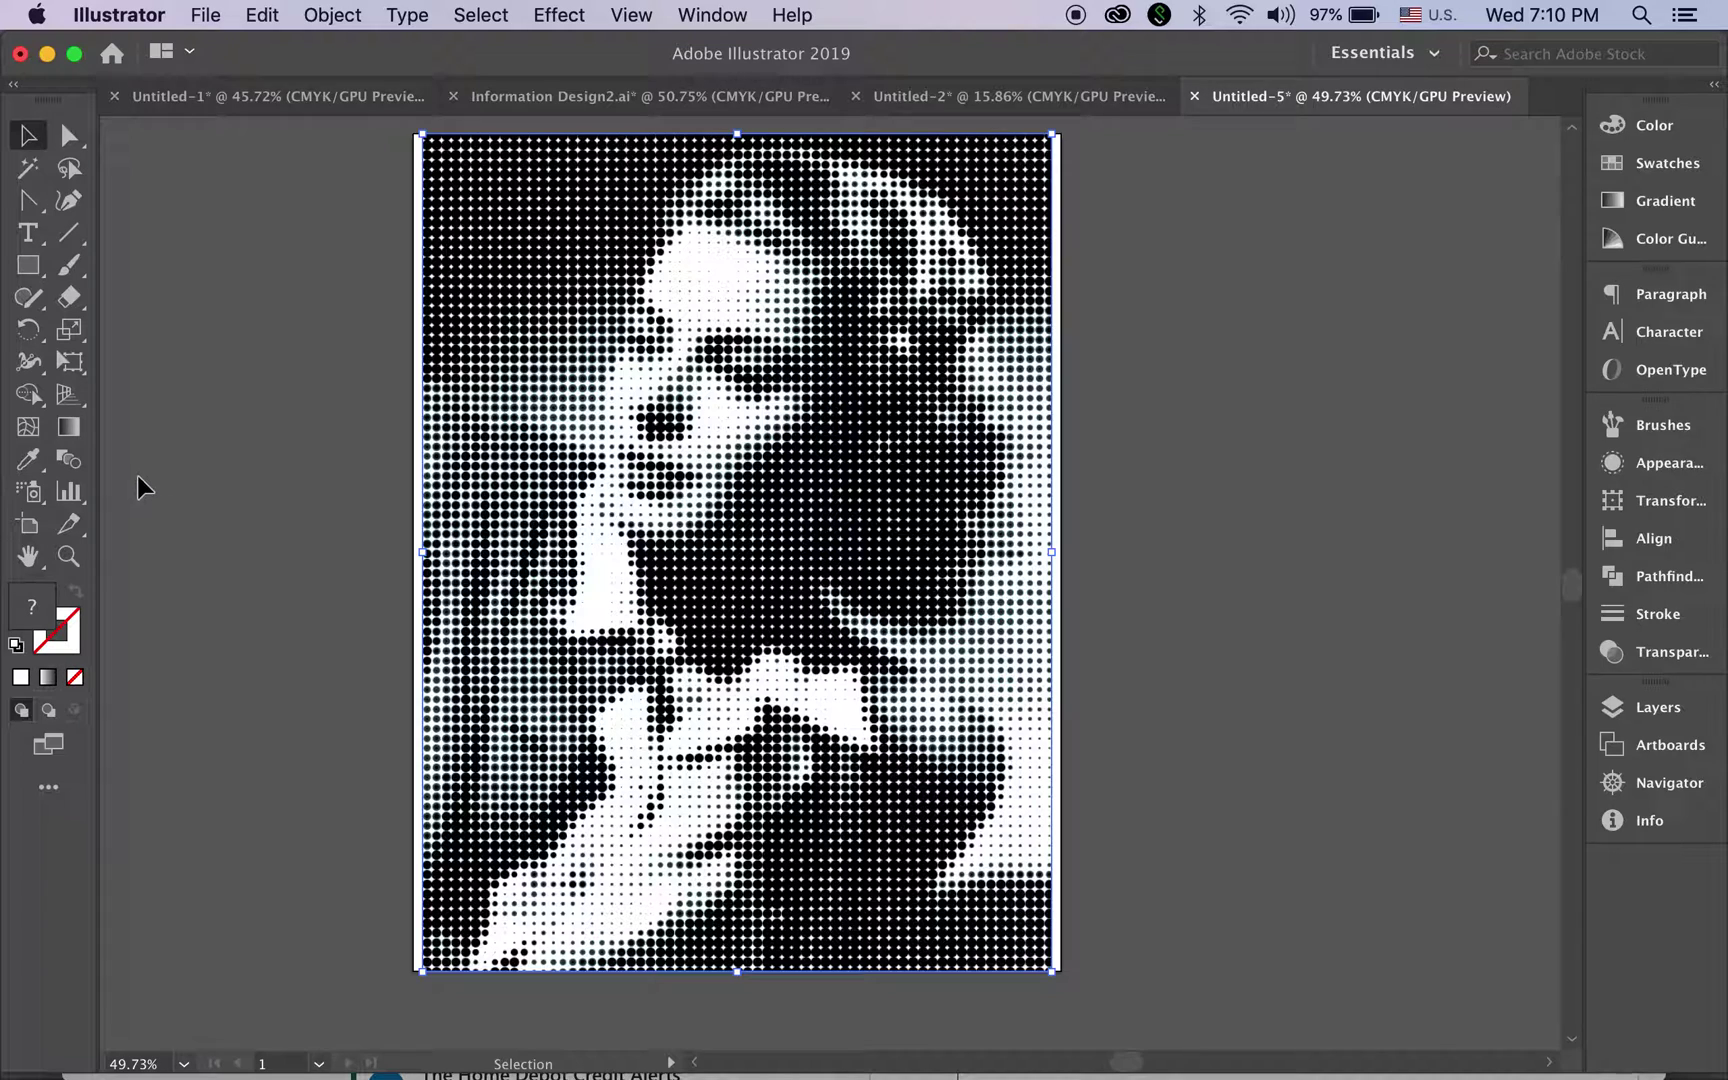
Step: Image Trace the portrait with Make and Expand, then zoom in on the facial dots
{"action": "left_click", "coordinate": [332, 15]}
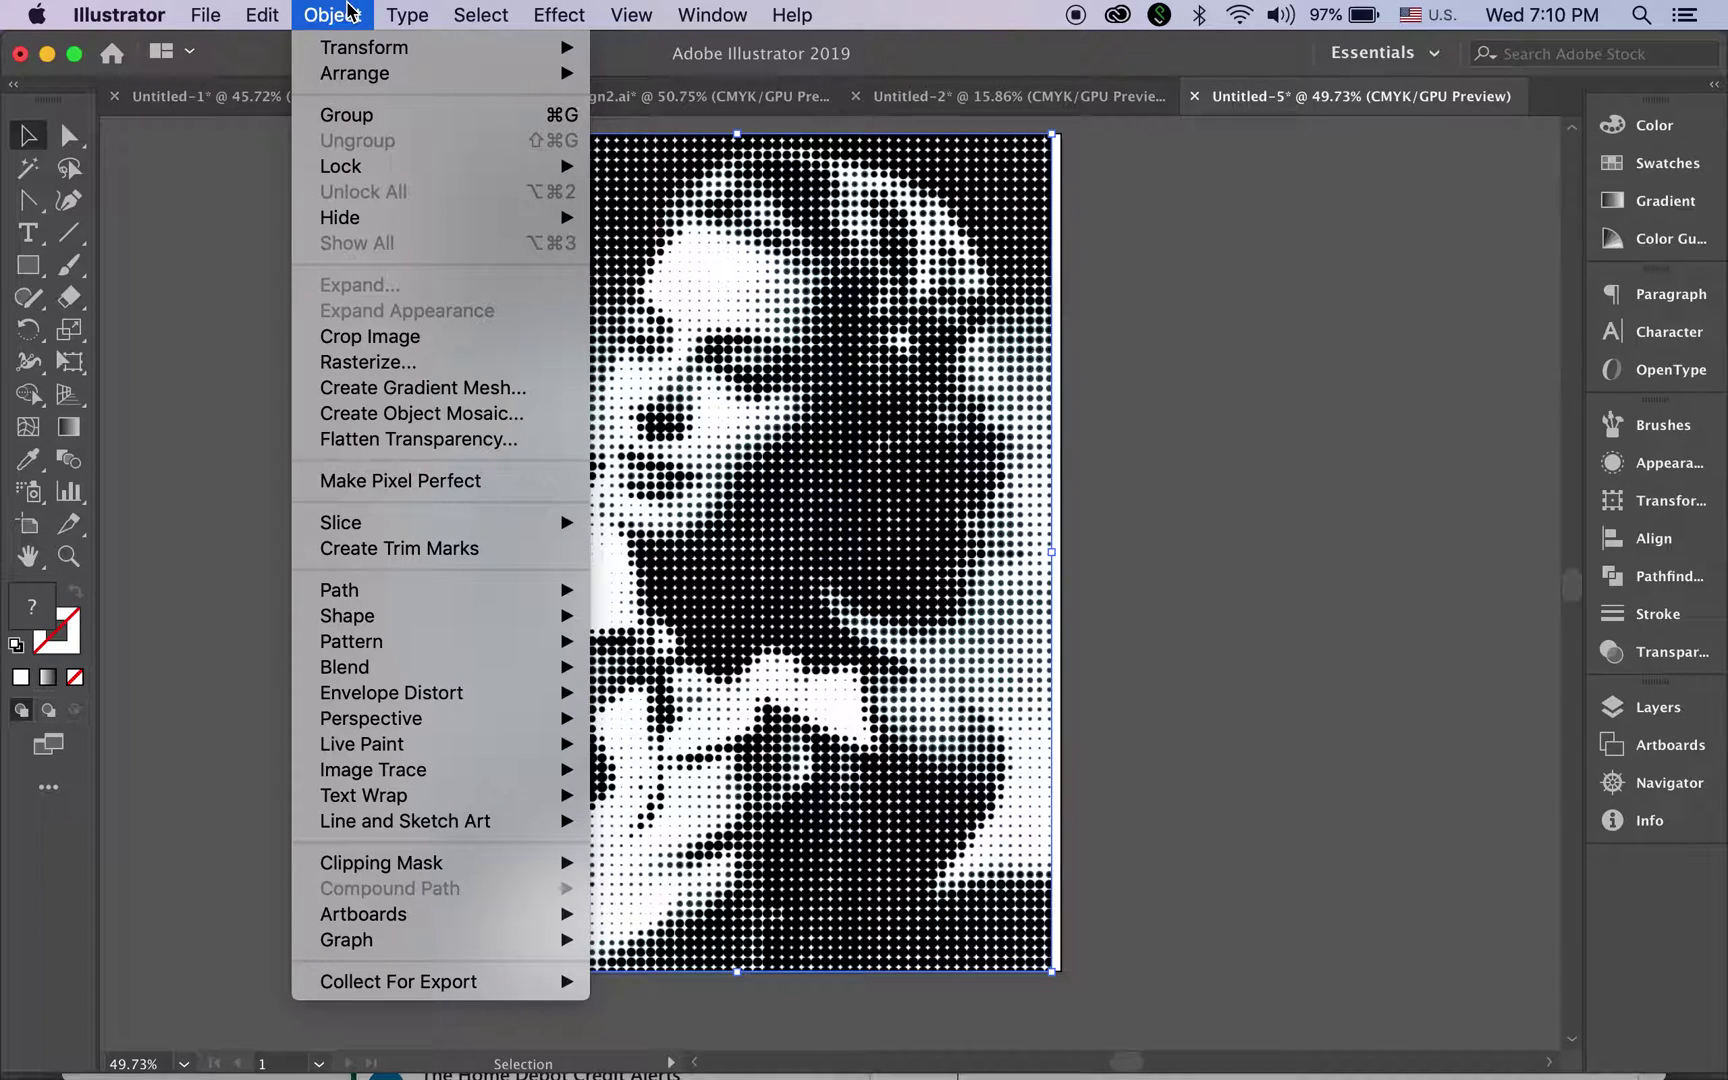
{"action": "mouse_move", "coordinate": [373, 770]}
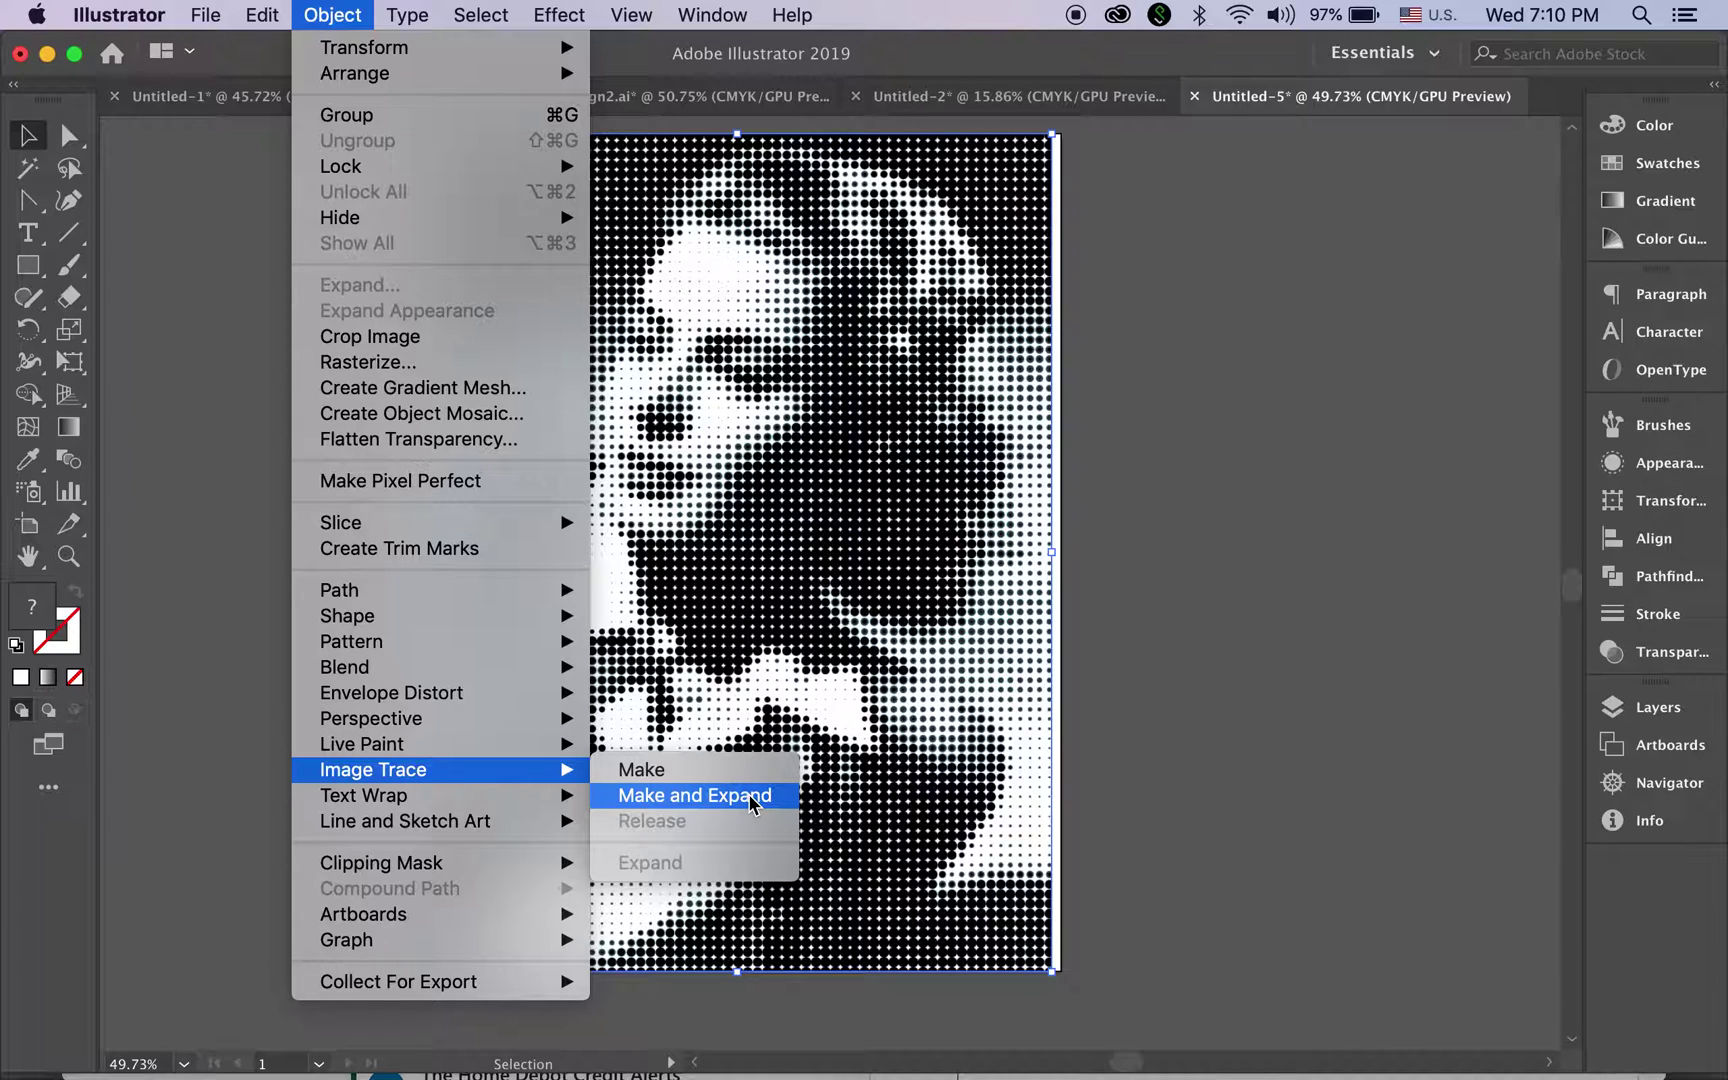
{"action": "left_click", "coordinate": [694, 796]}
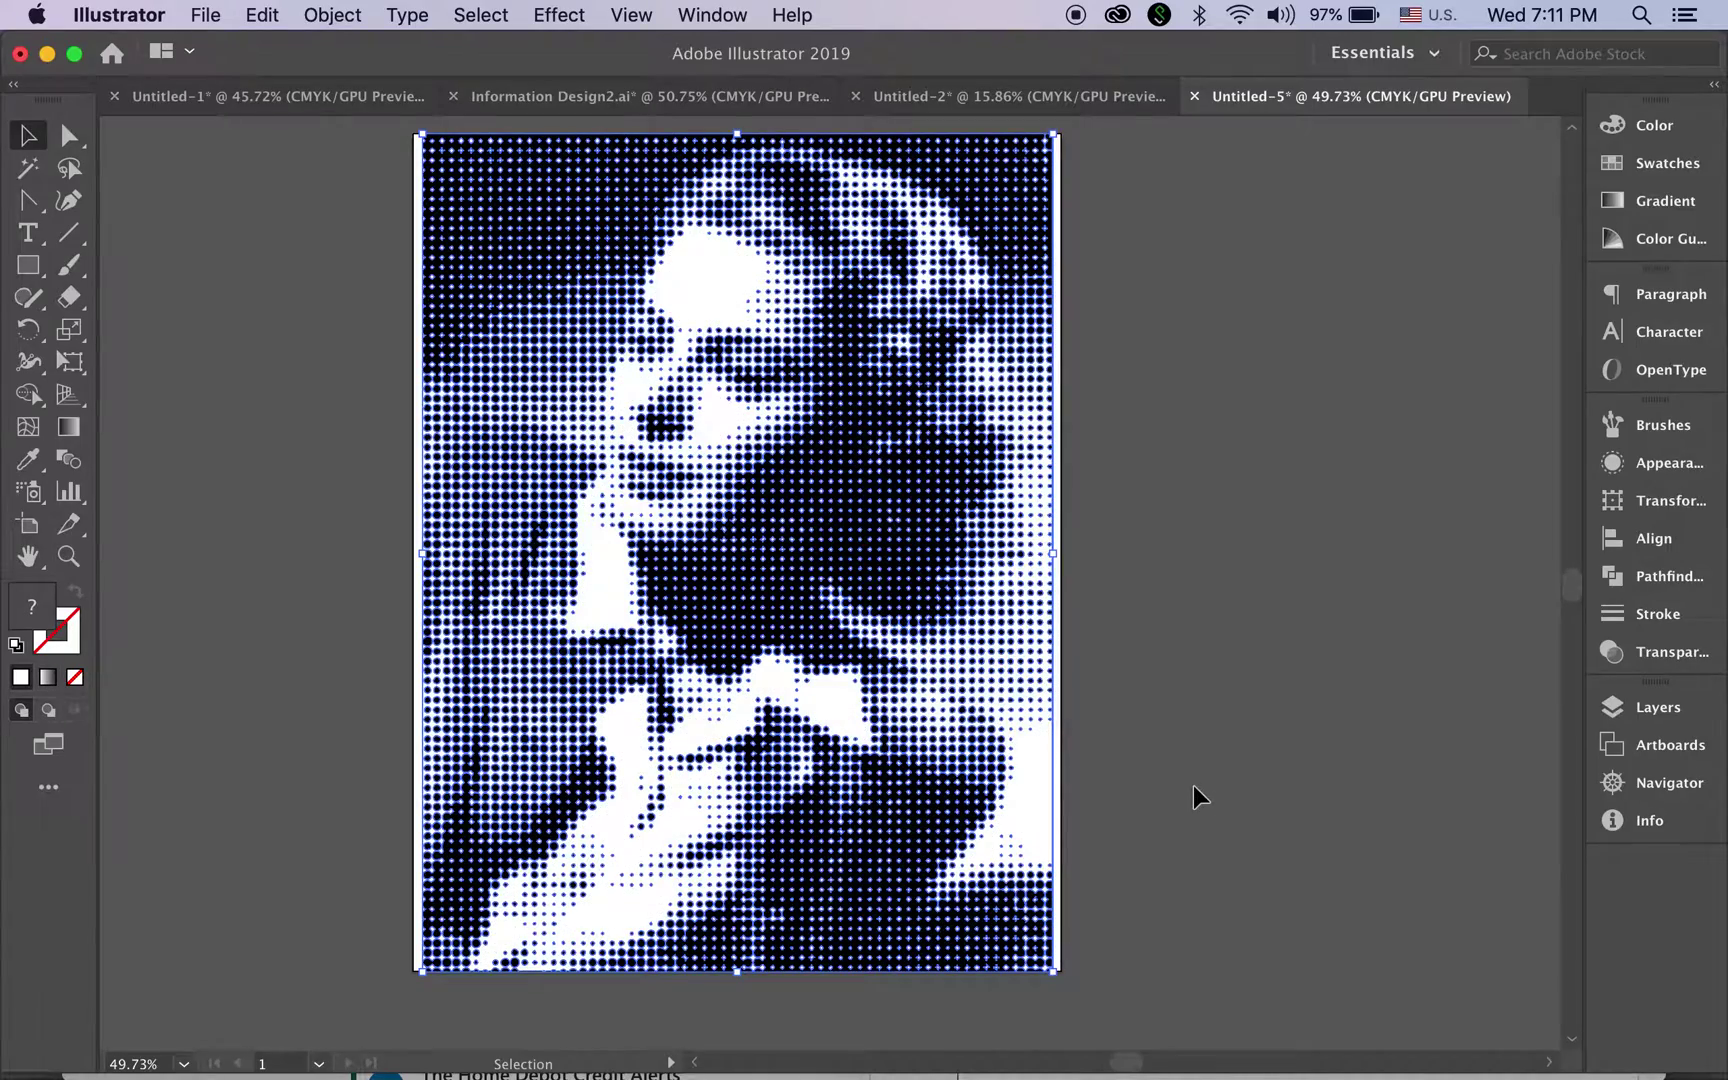
{"action": "left_click", "coordinate": [1229, 662]}
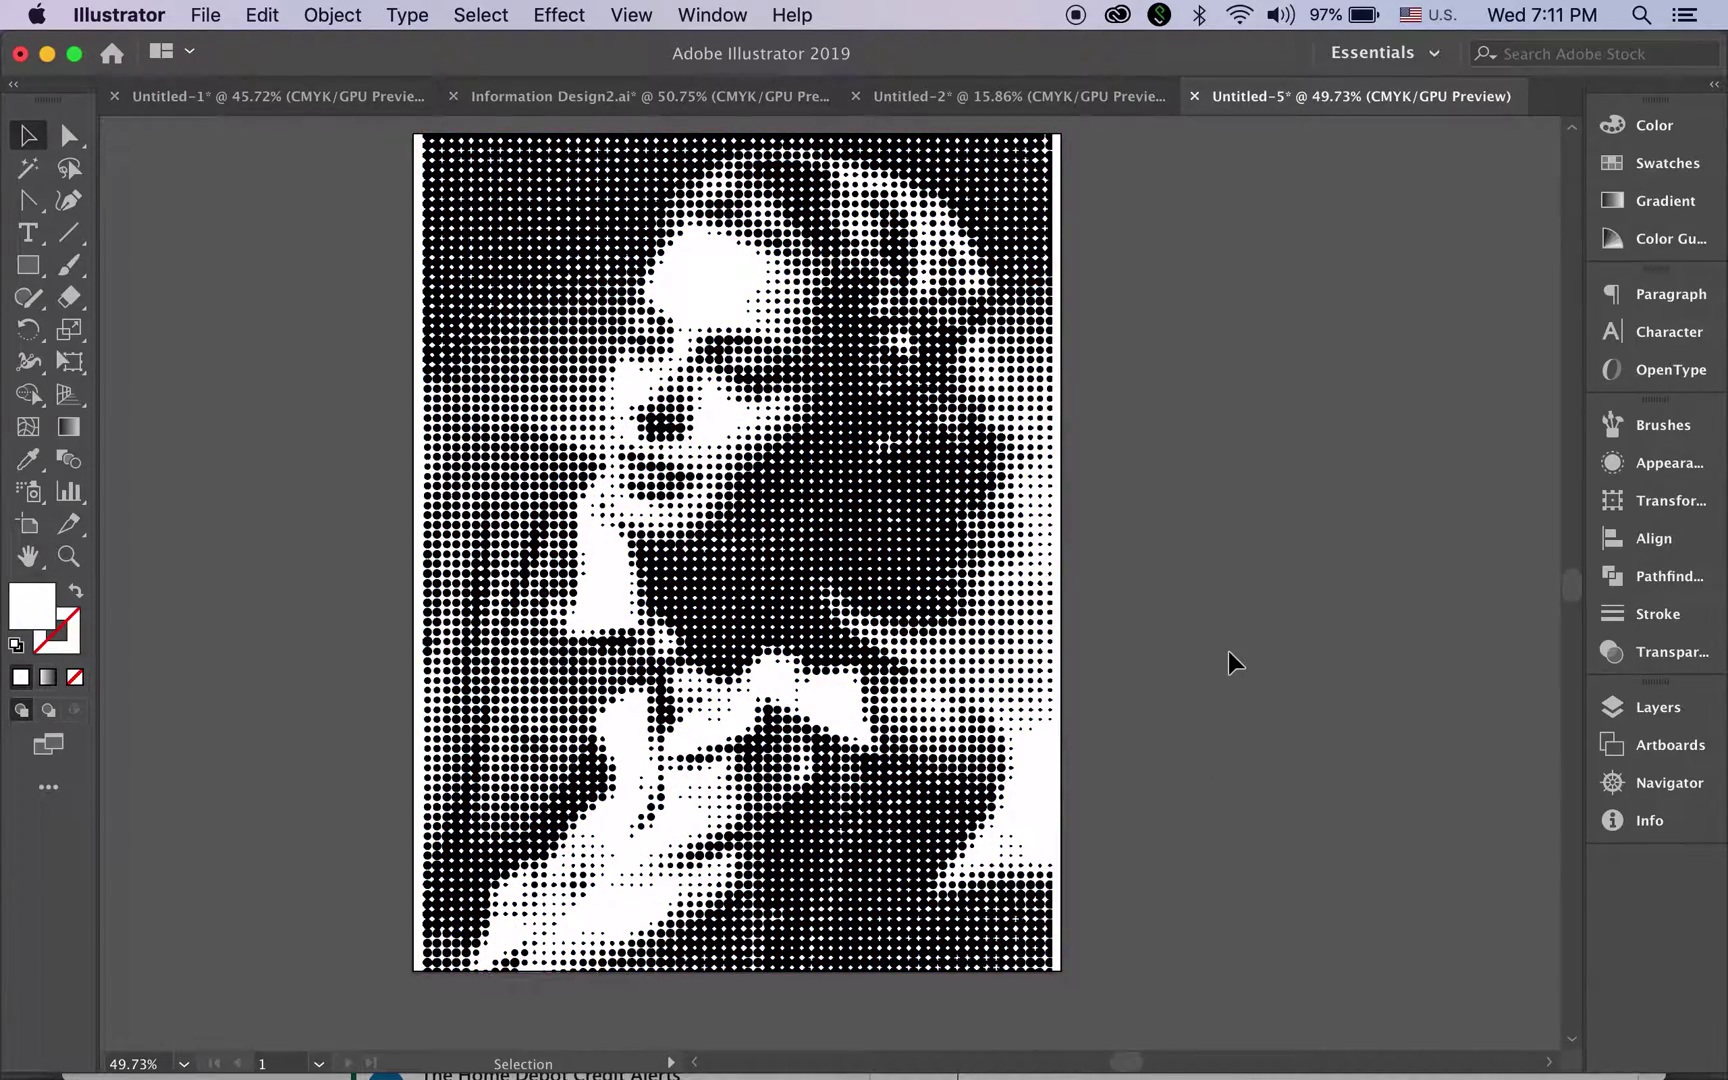
{"action": "key", "text": "z"}
{"action": "mouse_move", "coordinate": [931, 569]}
{"action": "left_mouse_down"}
{"action": "mouse_move", "coordinate": [984, 570]}
{"action": "mouse_move", "coordinate": [907, 540]}
{"action": "left_mouse_up"}
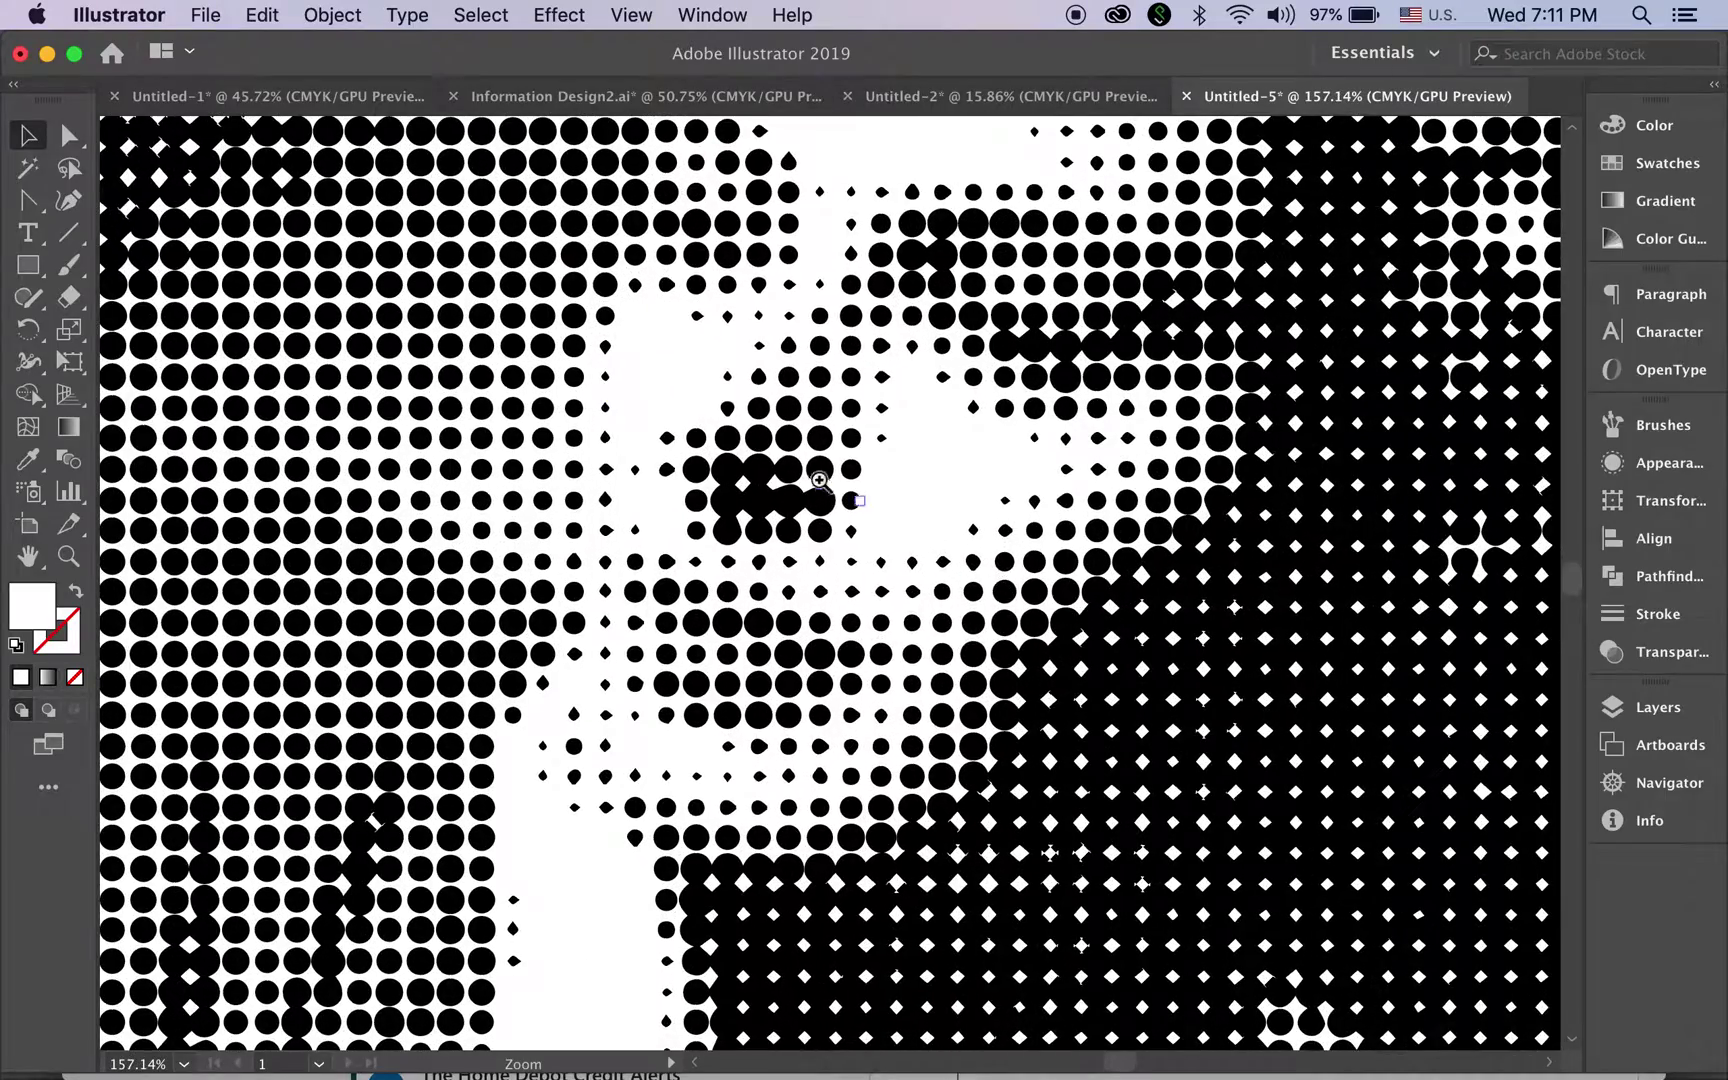
{"action": "left_click", "coordinate": [907, 540]}
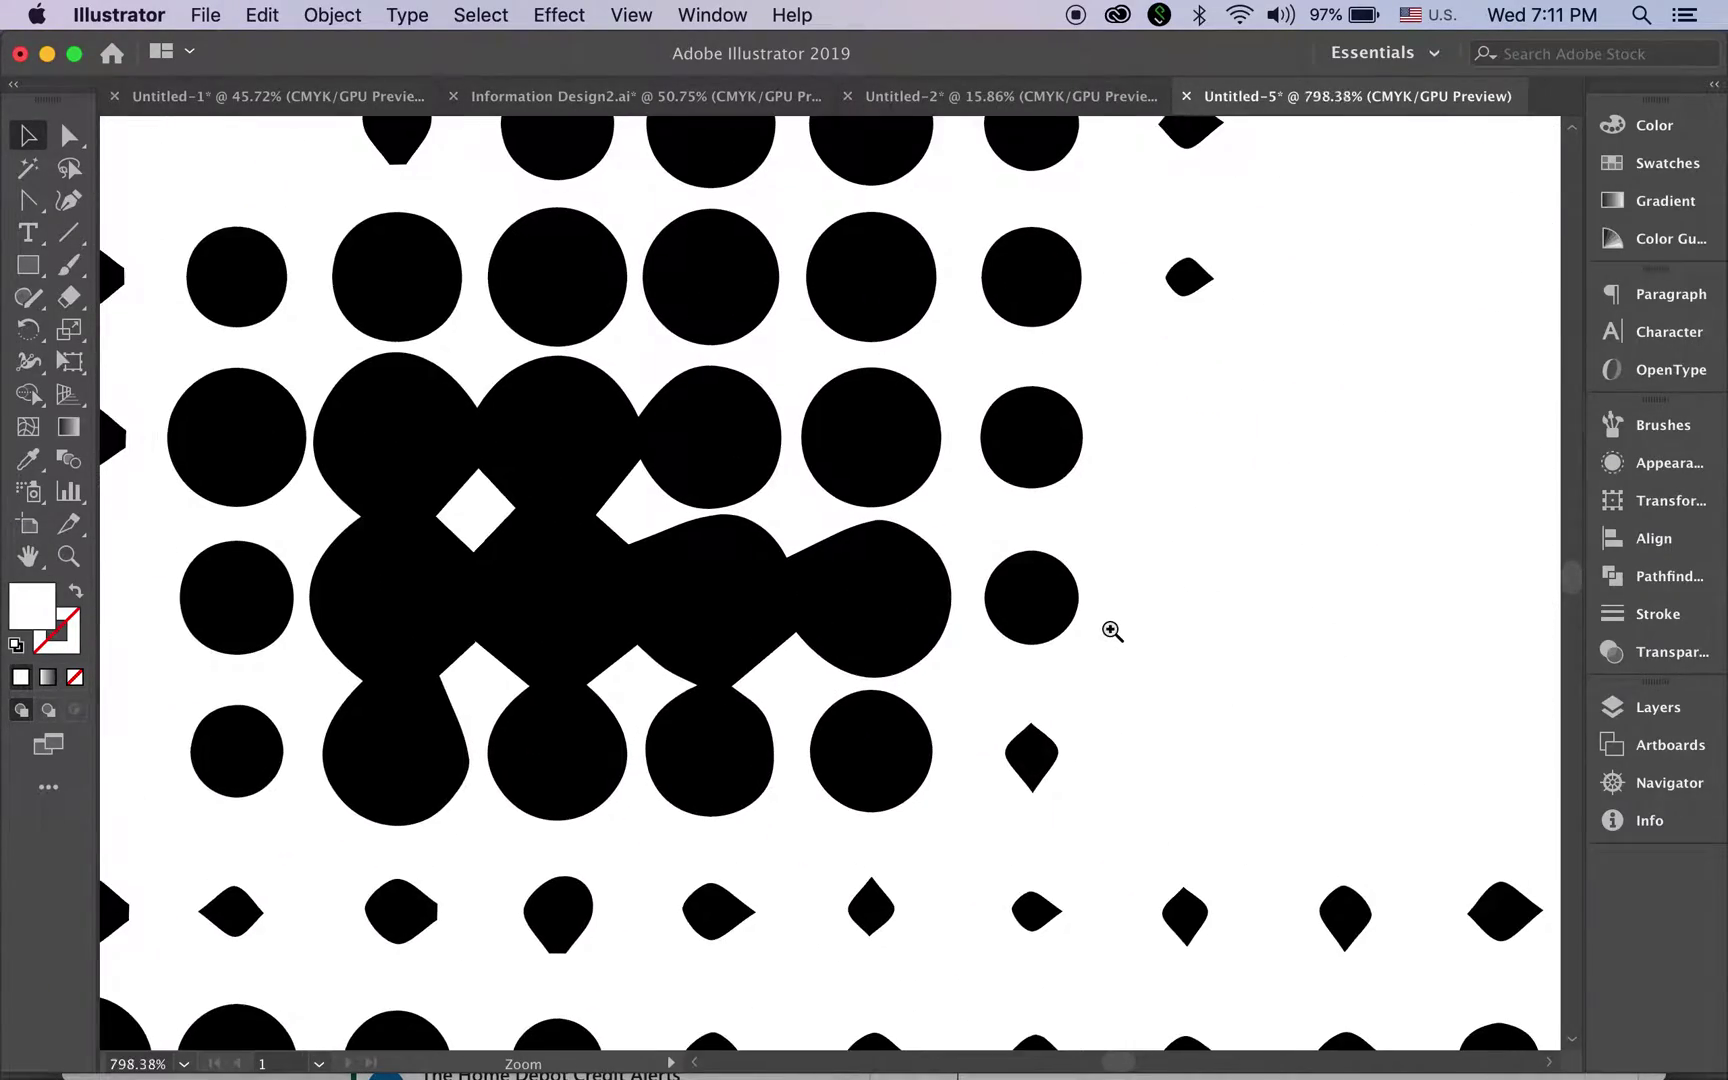
{"action": "mouse_move", "coordinate": [841, 239]}
{"action": "left_mouse_down"}
{"action": "mouse_move", "coordinate": [1184, 456]}
{"action": "mouse_move", "coordinate": [1269, 546]}
{"action": "left_mouse_up"}
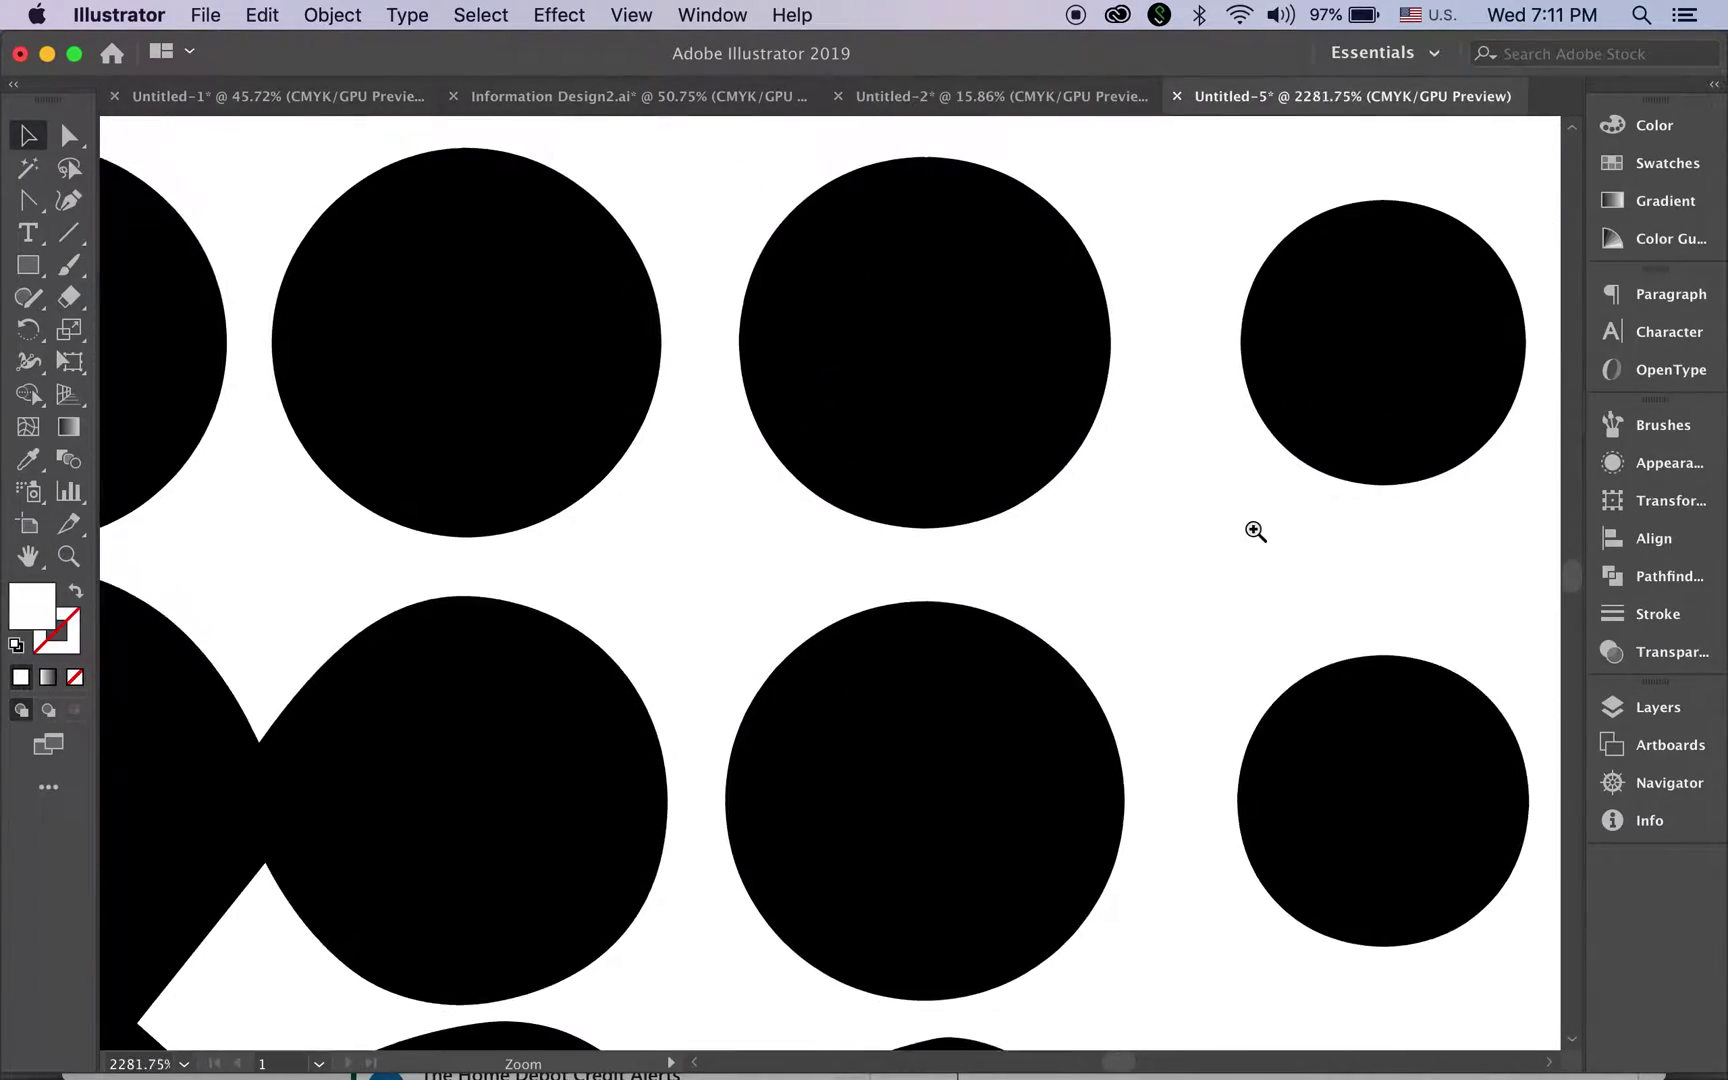
Step: Check single dot edges for smoothness up close, then fit the artboard in the window
{"action": "left_click", "coordinate": [667, 266]}
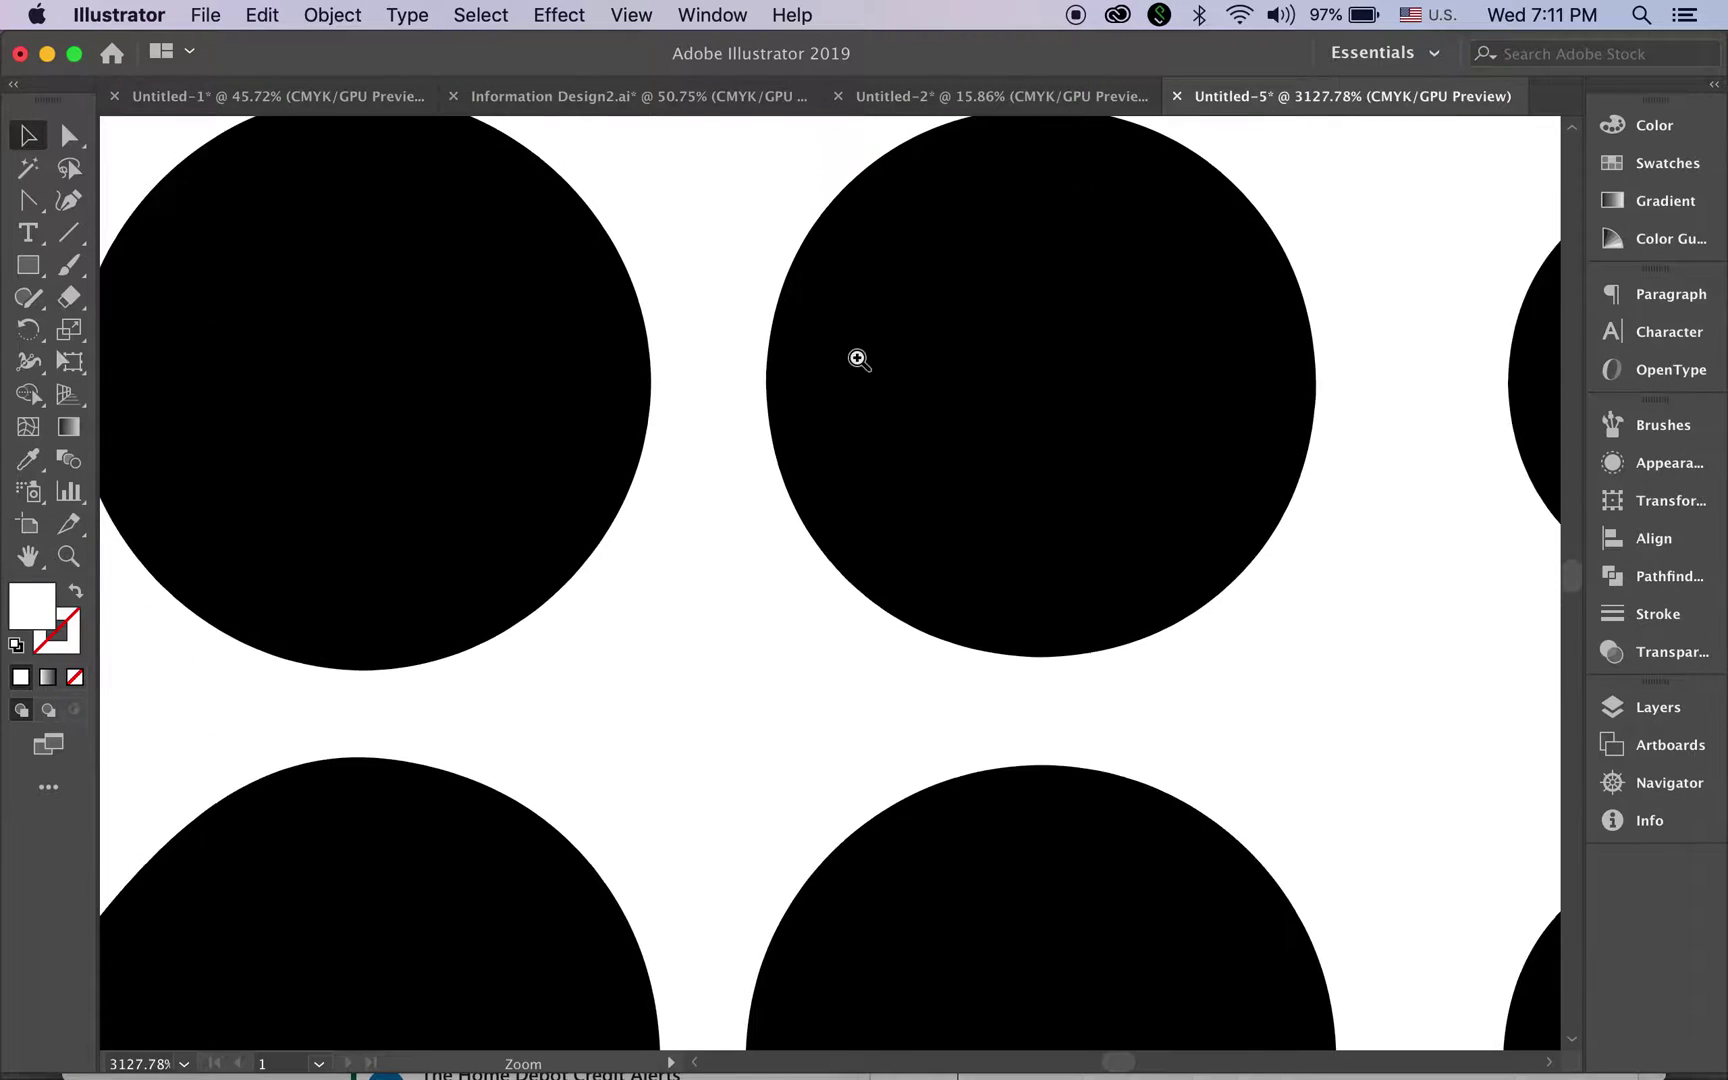
{"action": "left_click", "coordinate": [932, 398]}
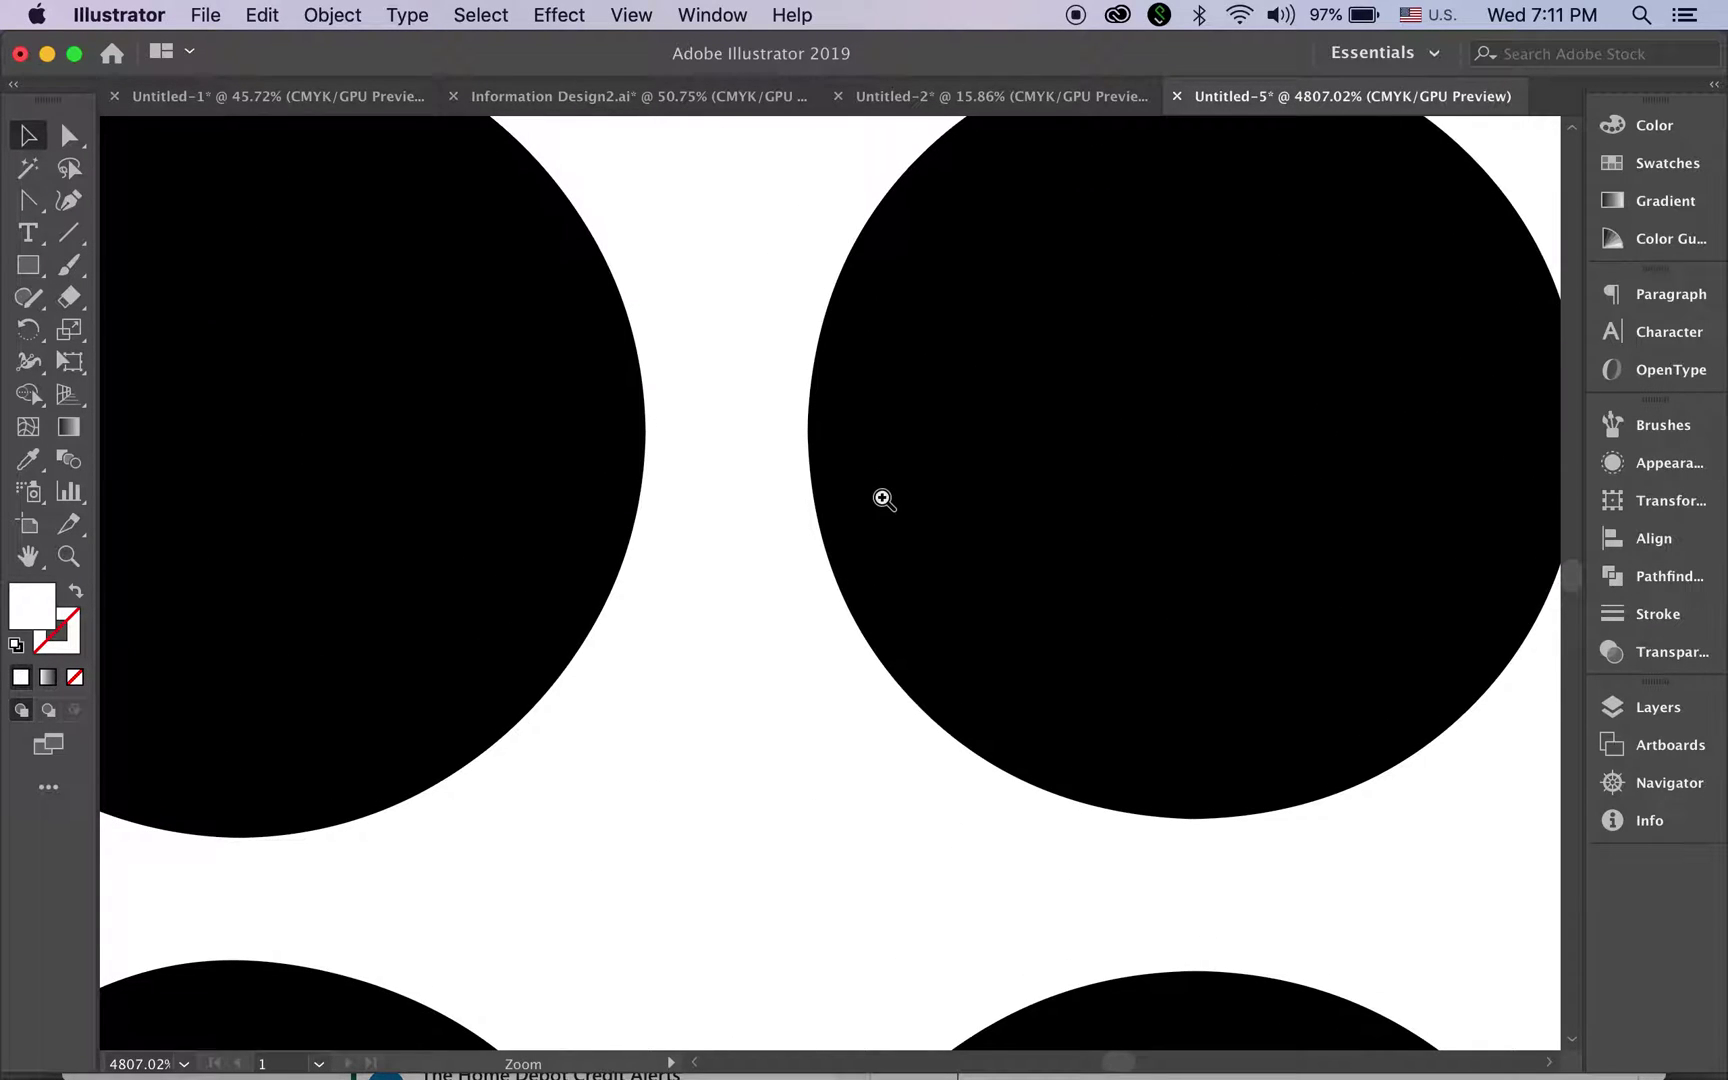
{"action": "left_click", "coordinate": [689, 445]}
{"action": "left_click", "coordinate": [884, 499]}
{"action": "key", "text": "space"}
{"action": "left_click_drag", "start_coordinate": [885, 499], "coordinate": [677, 441]}
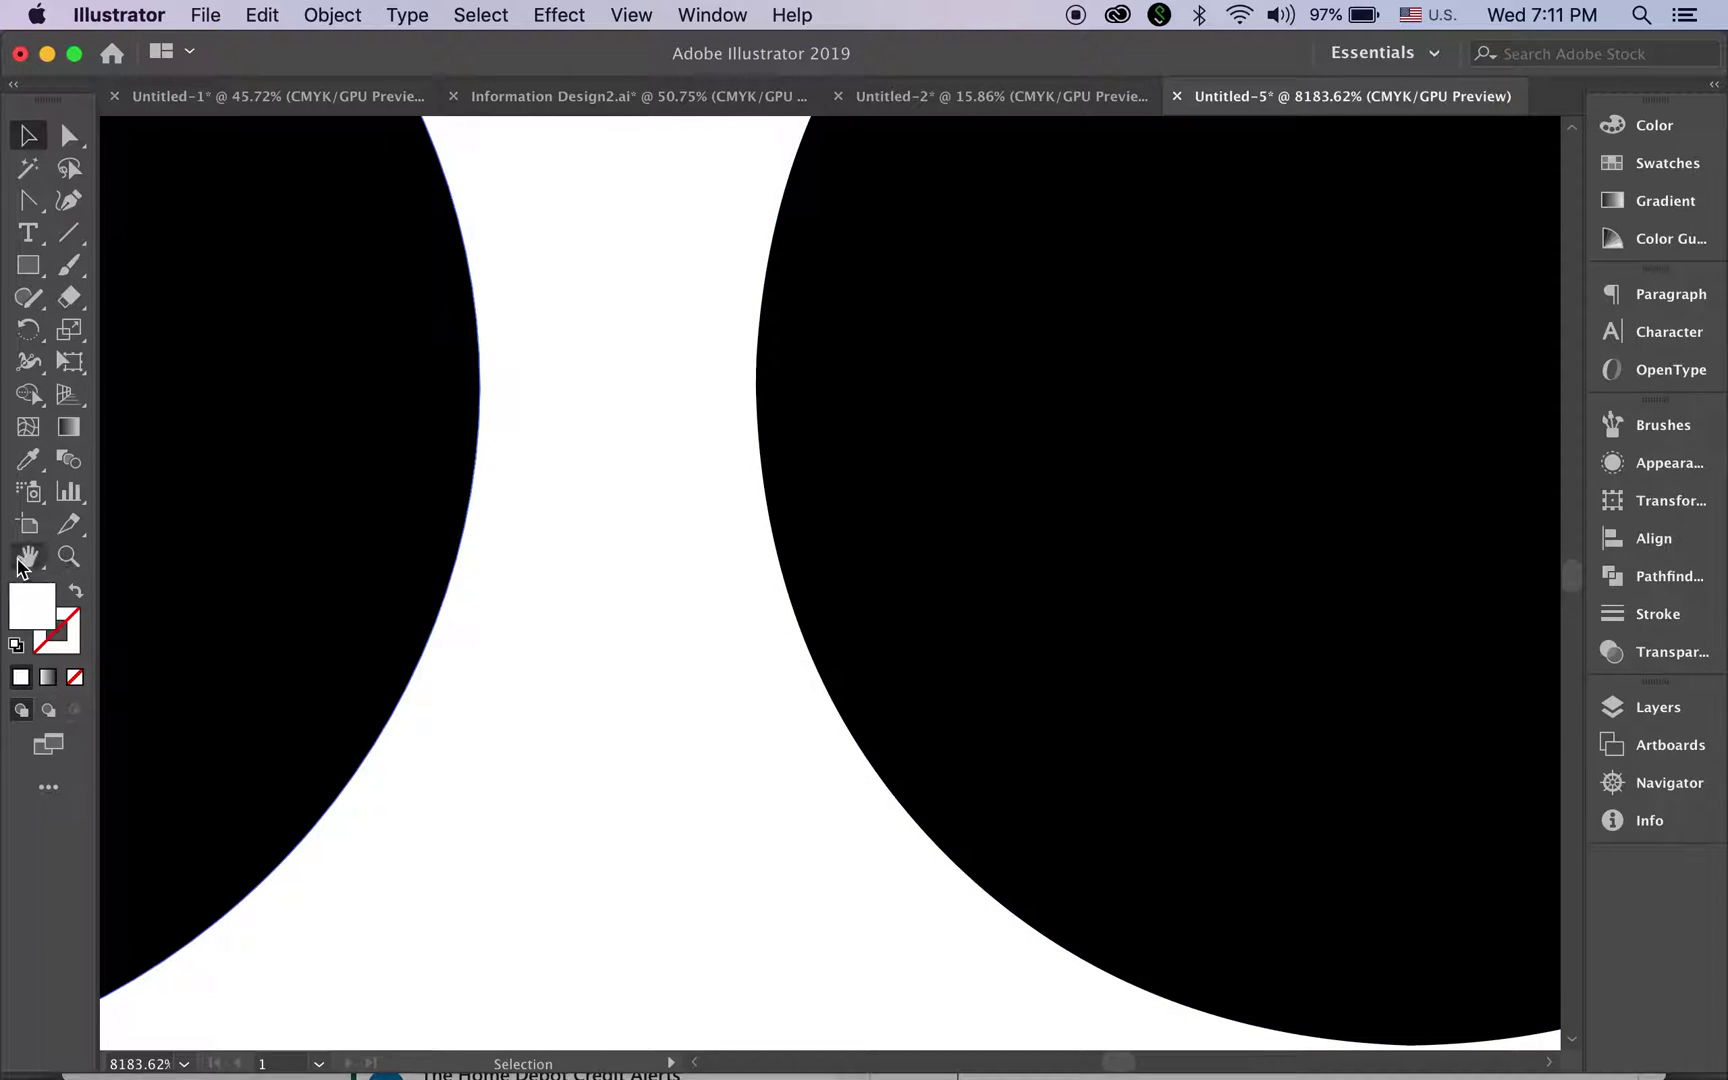
{"action": "double_click", "coordinate": [28, 560]}
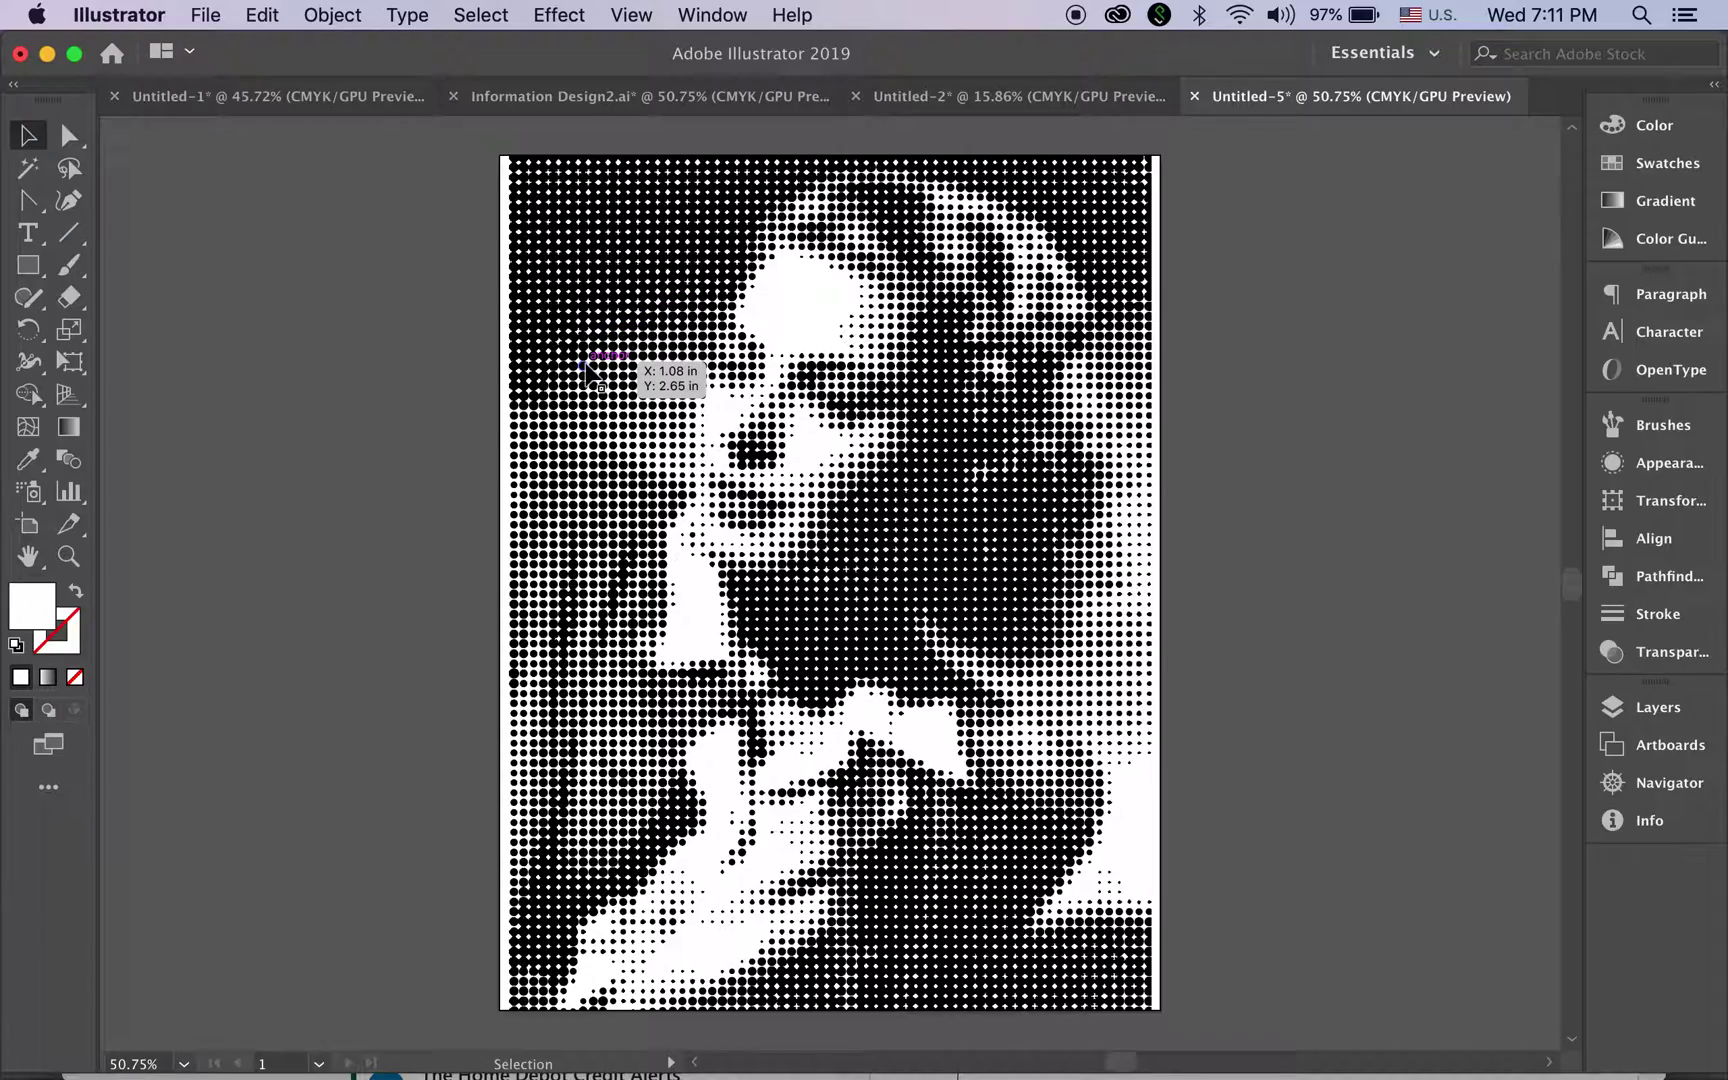
Step: Move the traced portrait to the right of the artboard, keeping both in view
{"action": "left_click_drag", "start_coordinate": [594, 371], "coordinate": [1235, 360]}
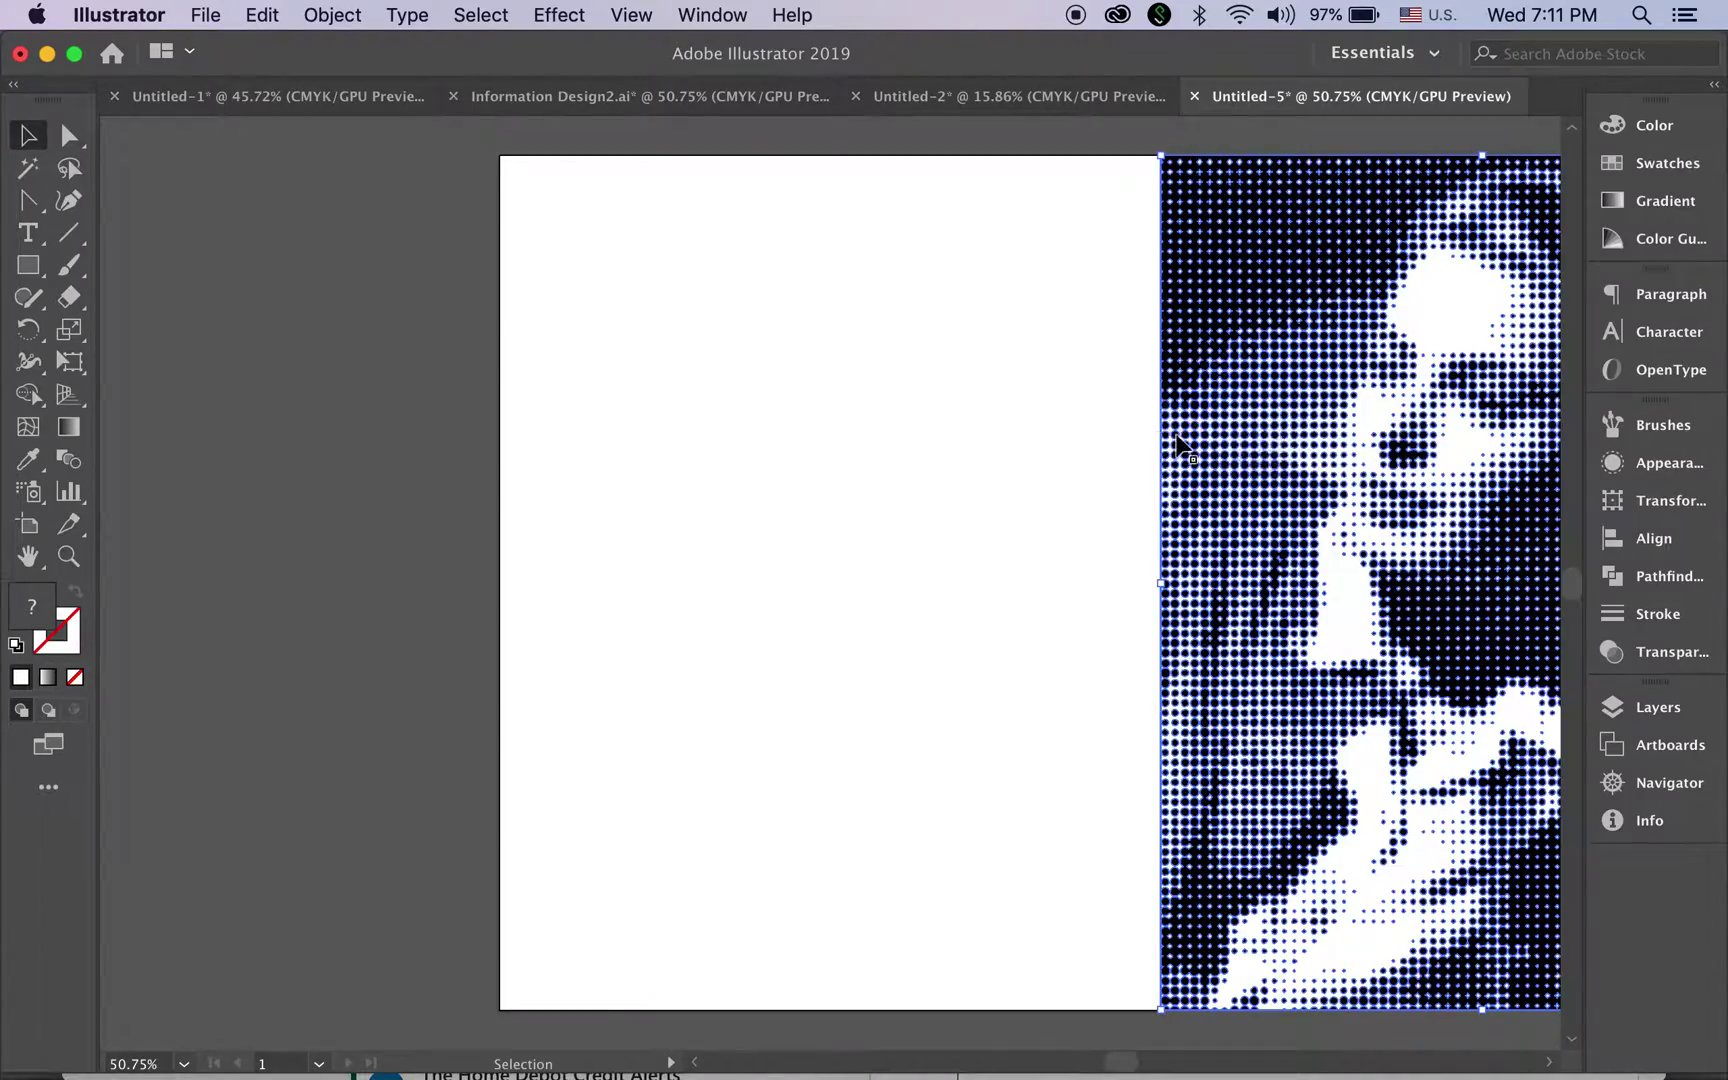
{"action": "key", "text": "space"}
{"action": "left_click_drag", "start_coordinate": [1175, 418], "coordinate": [823, 419]}
{"action": "left_click", "coordinate": [608, 540]}
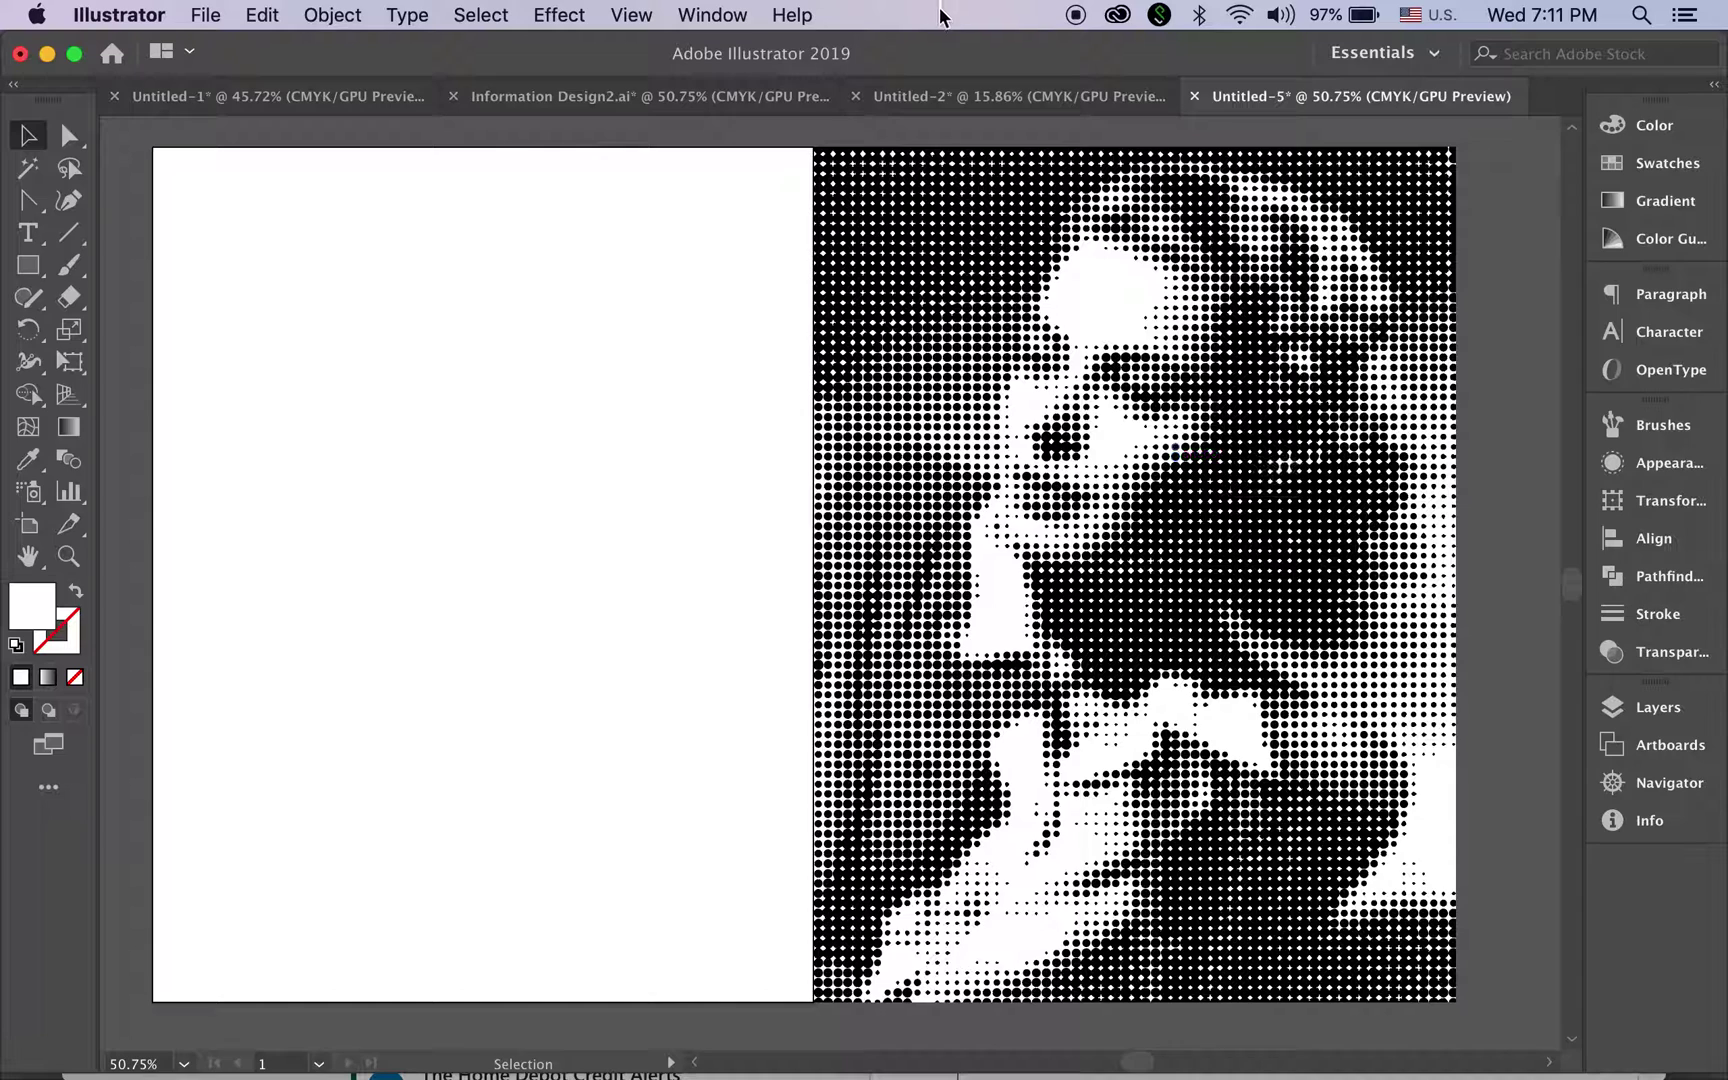
Step: Select a white shape and all shapes with the same appearance, and delete them
{"action": "left_click", "coordinate": [1118, 319]}
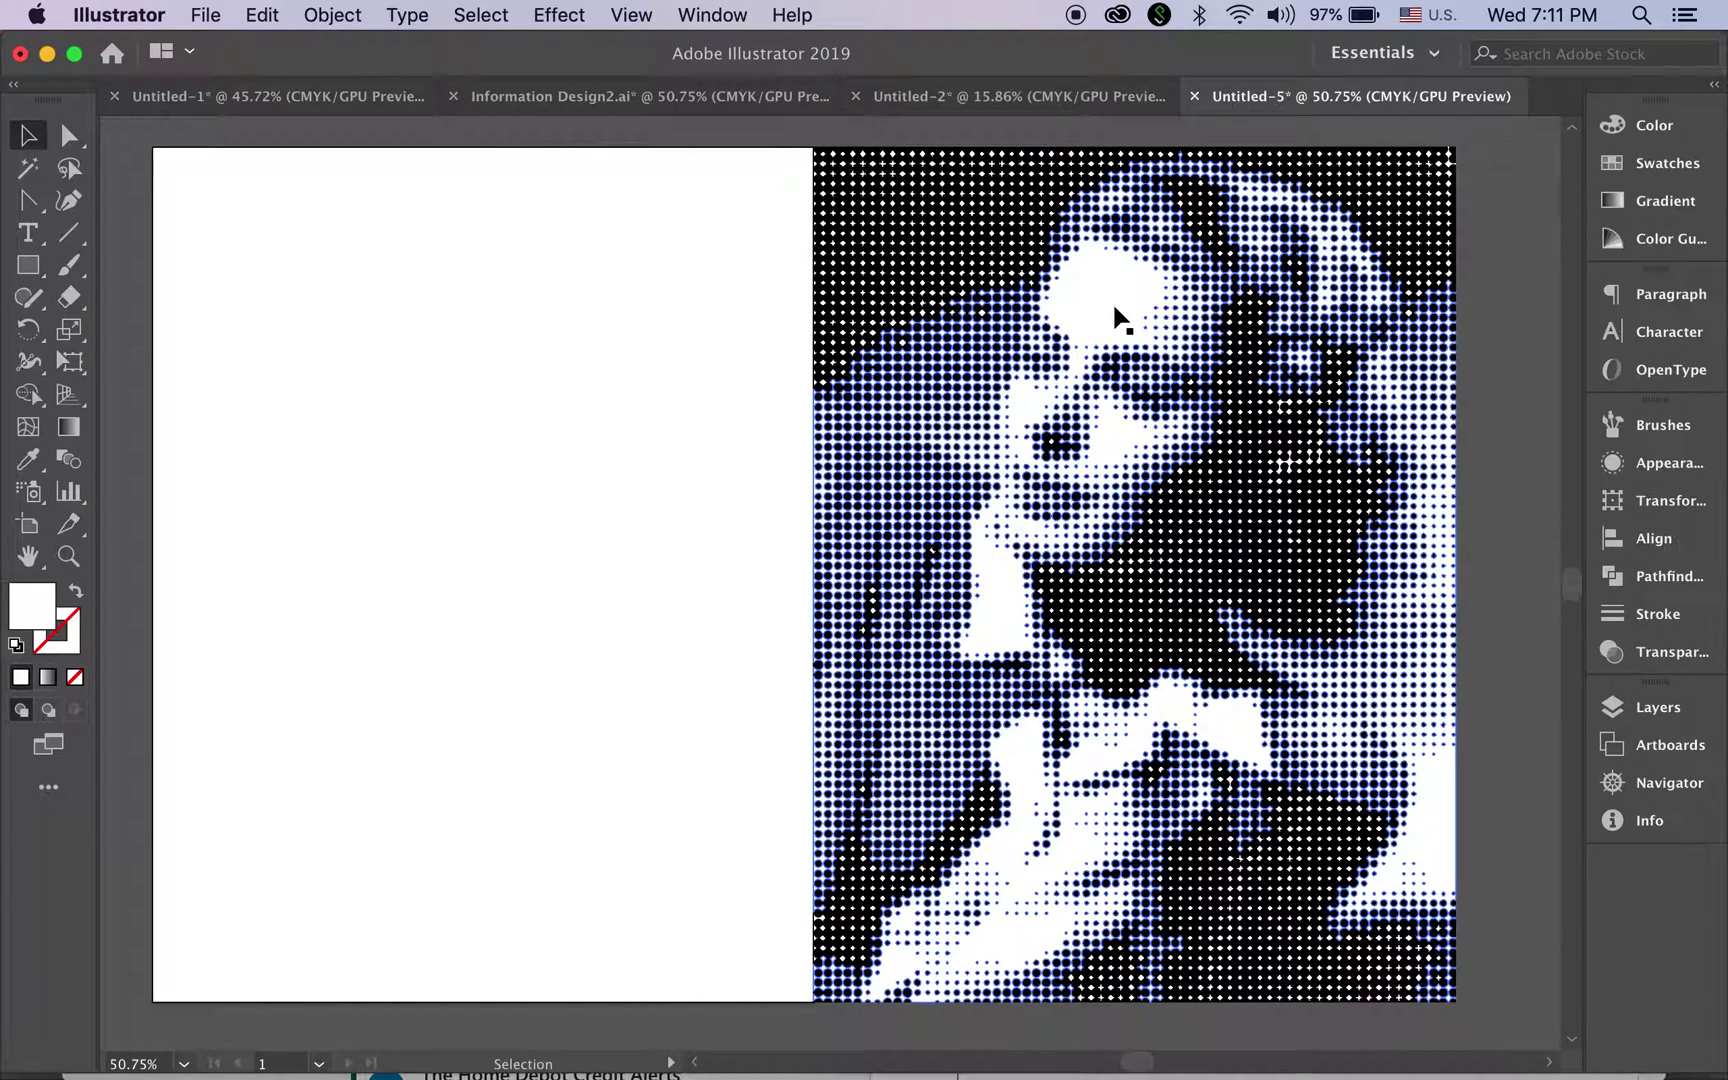
{"action": "left_click", "coordinate": [246, 146]}
{"action": "left_click", "coordinate": [72, 137]}
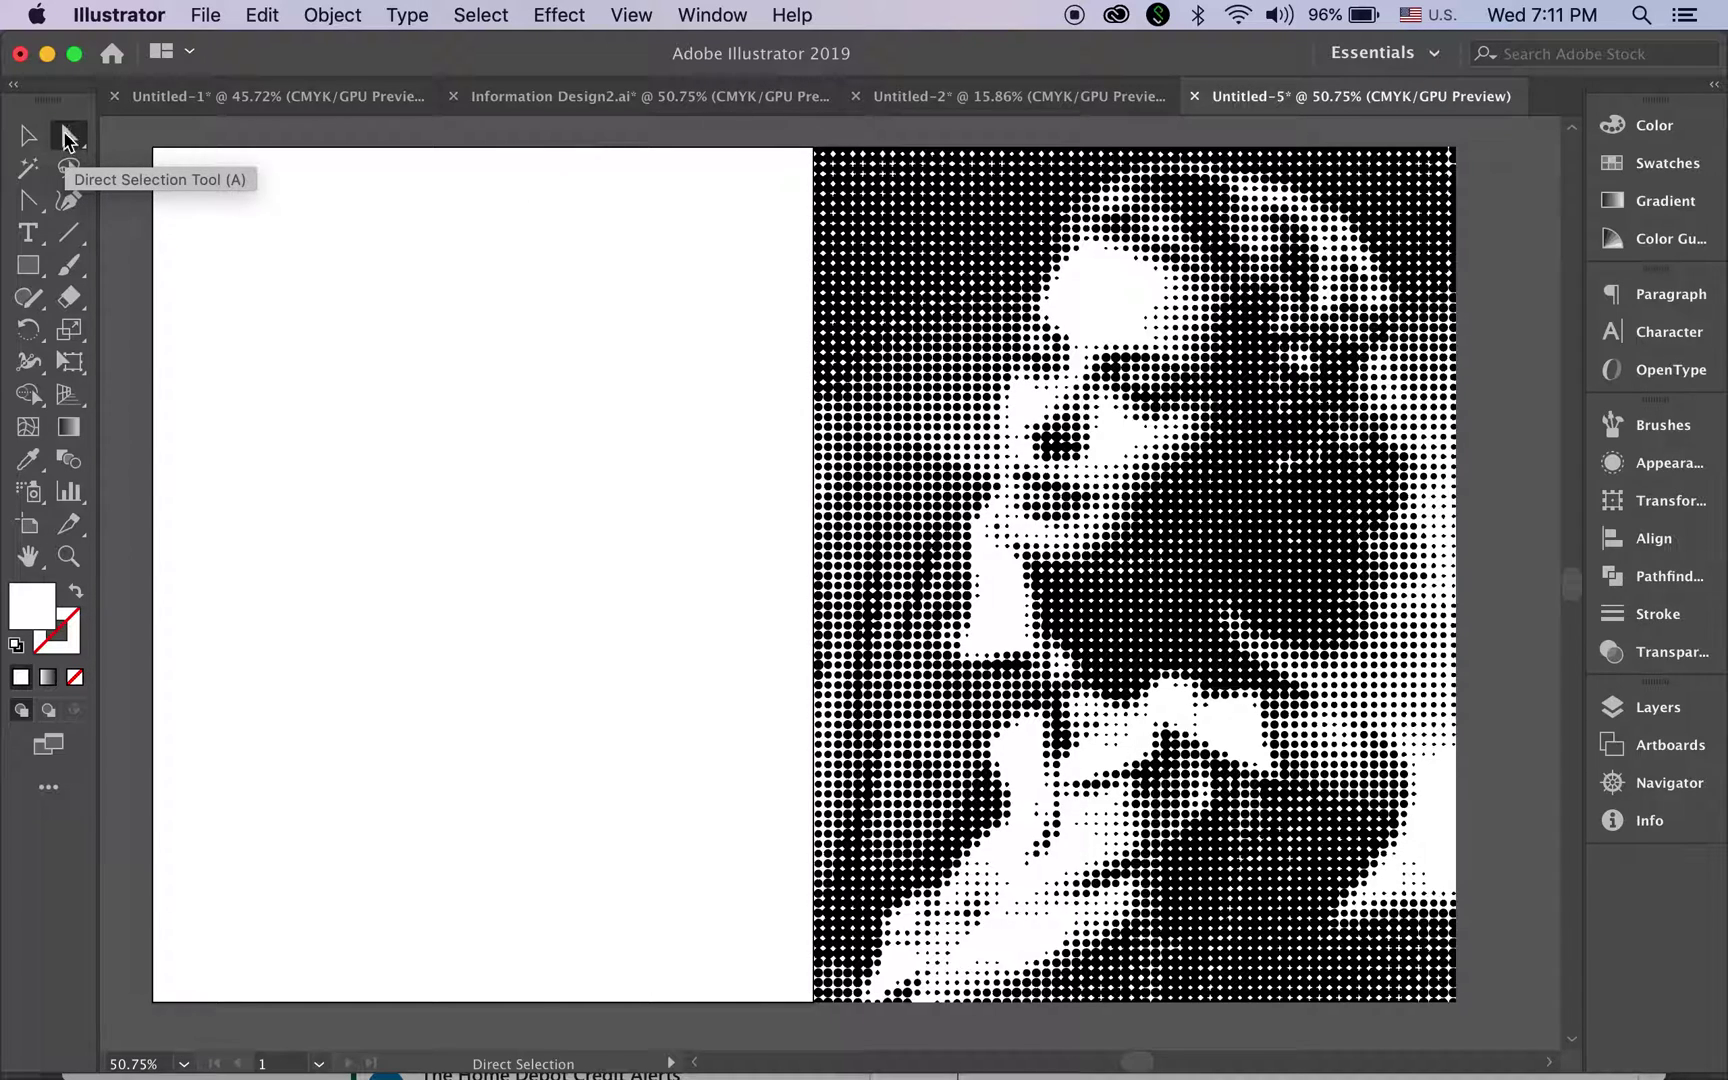
{"action": "left_click", "coordinate": [1114, 311]}
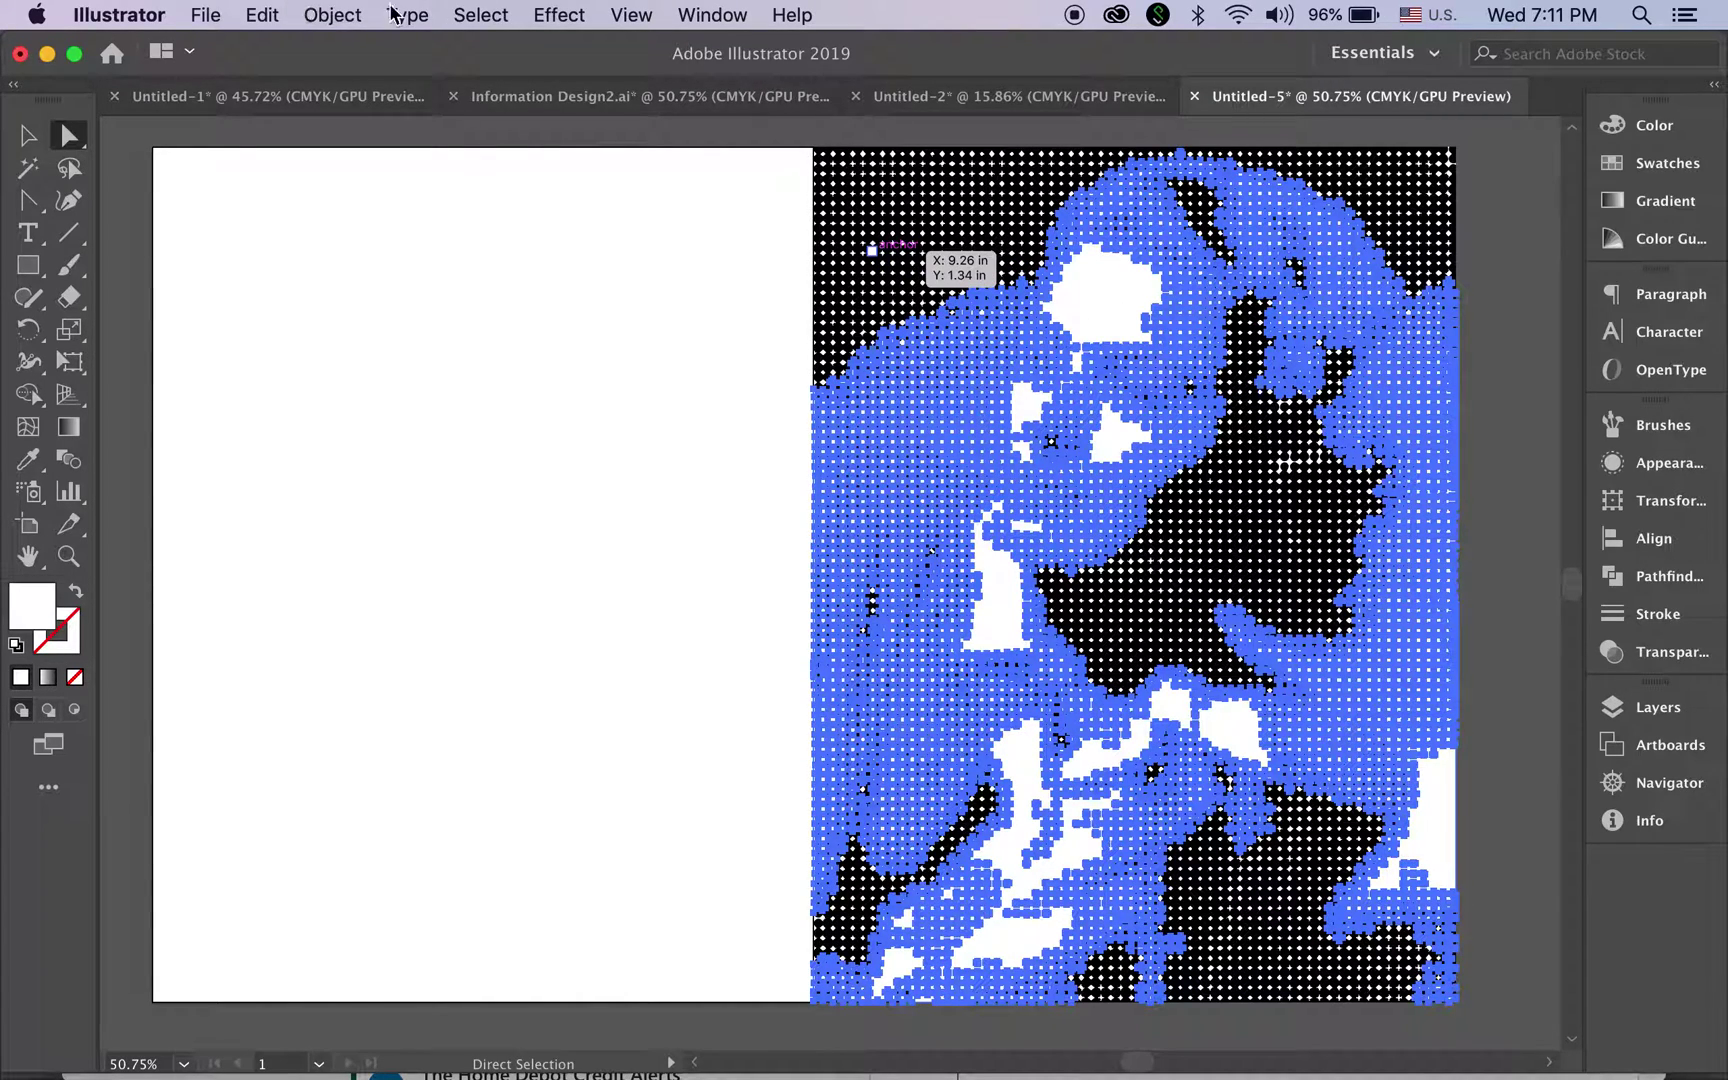
{"action": "left_click", "coordinate": [475, 14]}
{"action": "mouse_move", "coordinate": [495, 285]}
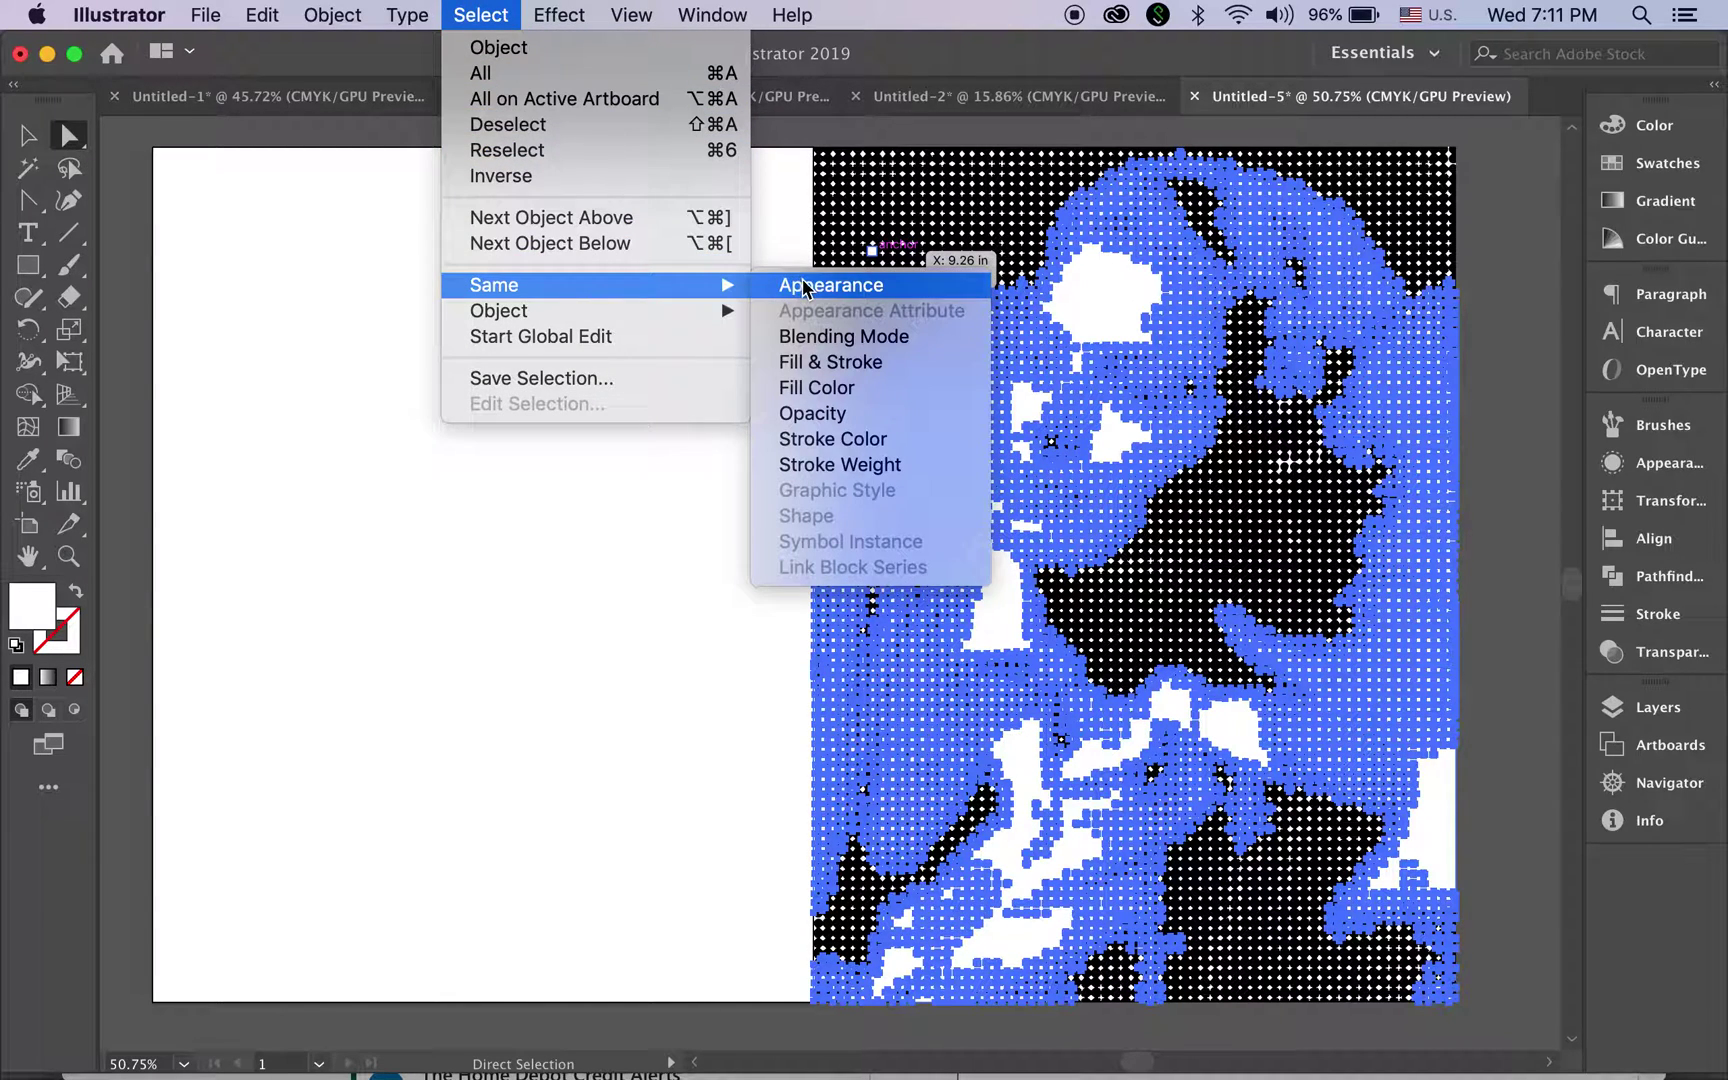
{"action": "left_click", "coordinate": [806, 288]}
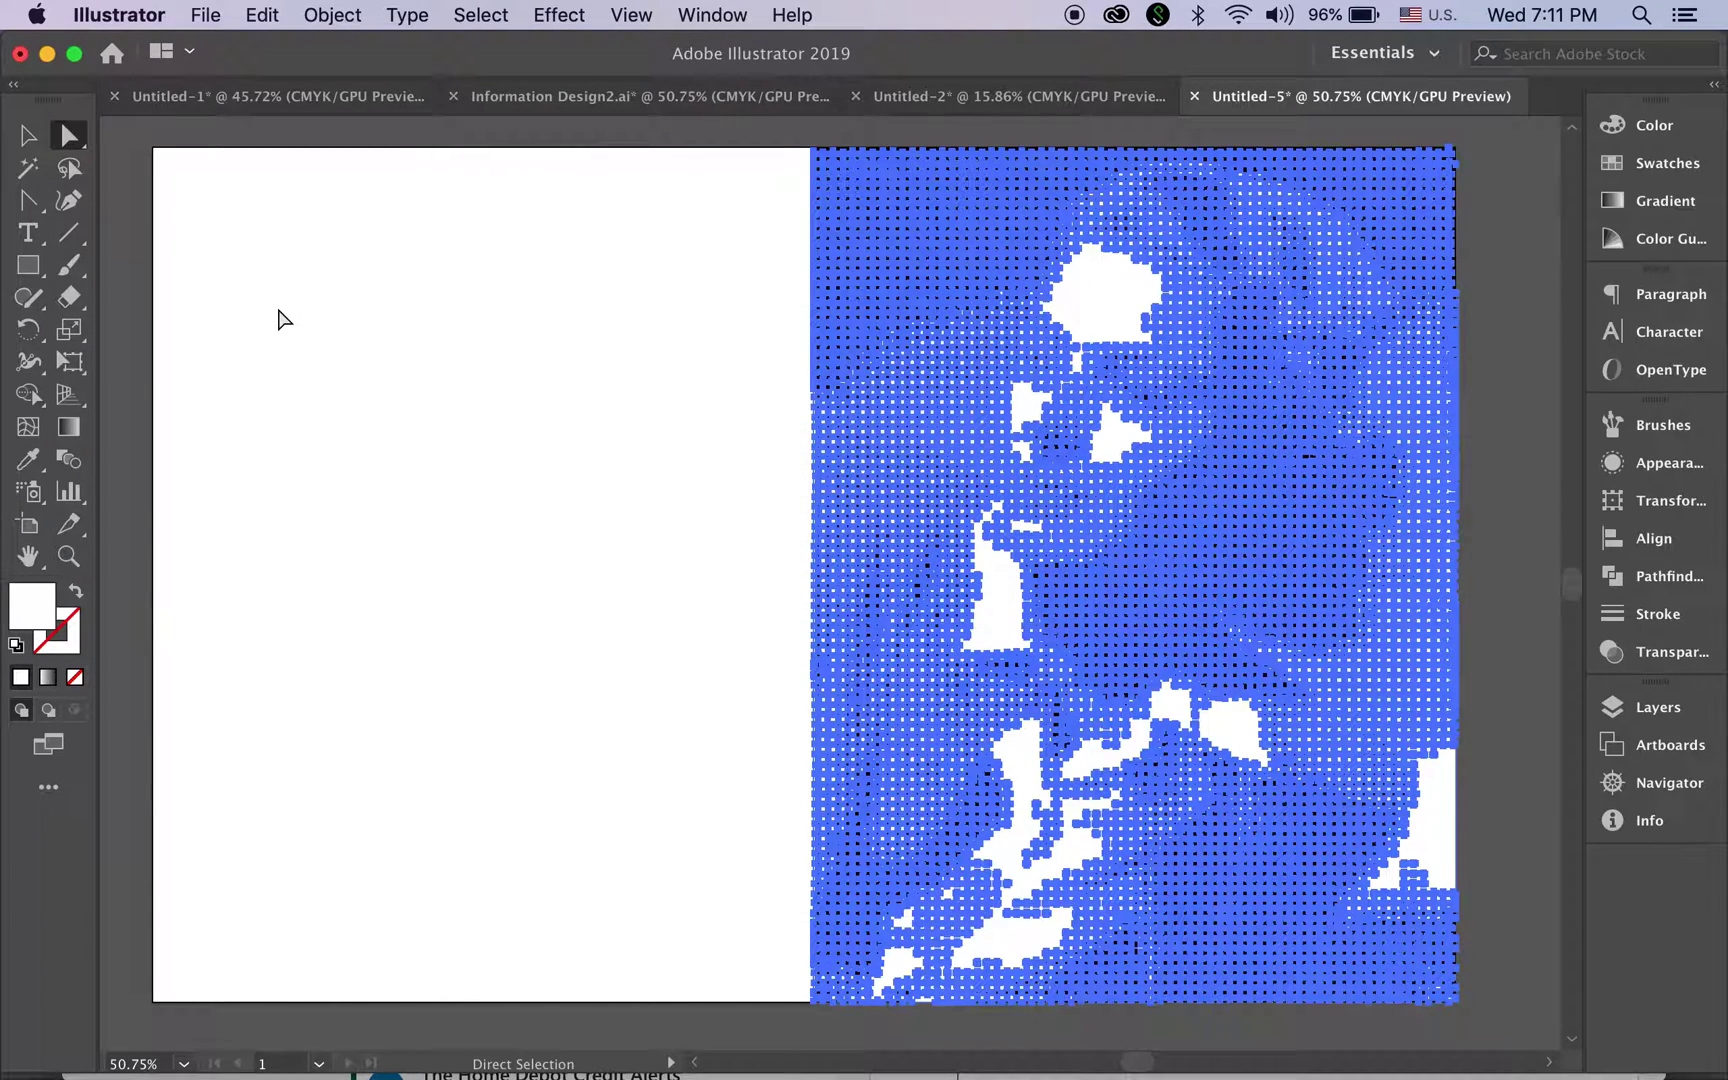
{"action": "left_click", "coordinate": [284, 320]}
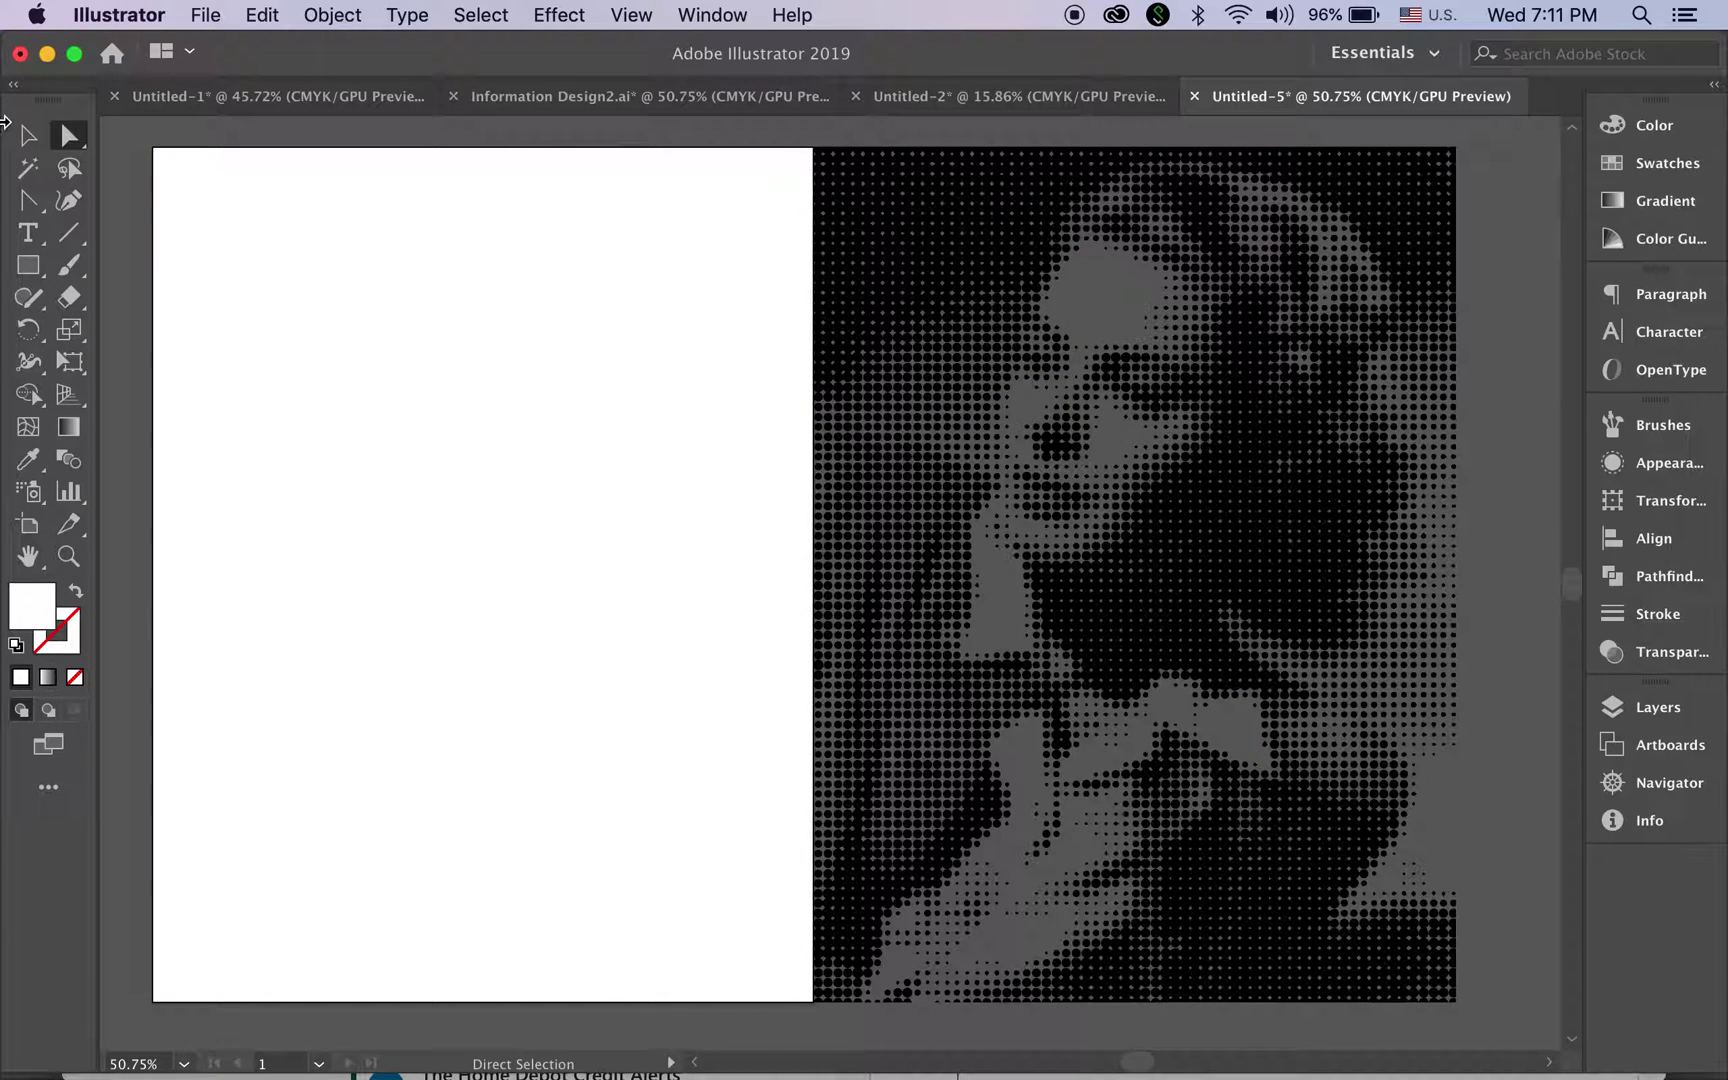
{"action": "left_click", "coordinate": [28, 135]}
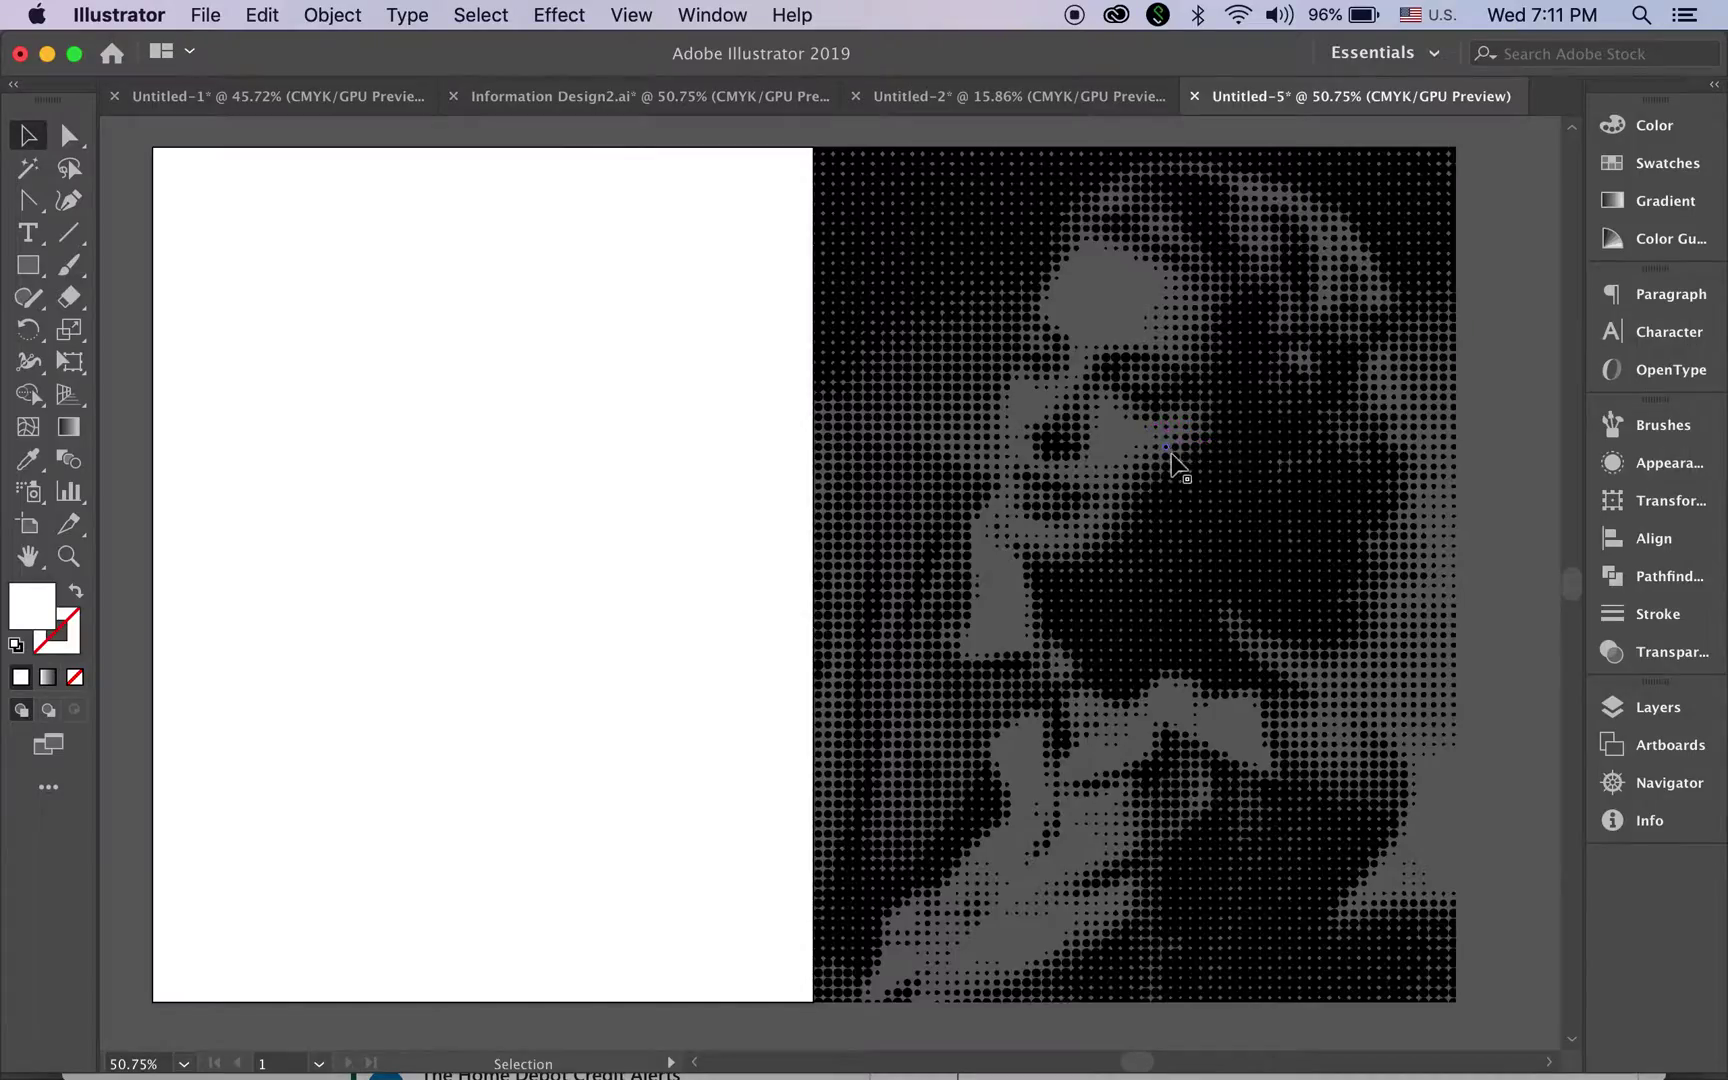
Step: Move the dots-only portrait back onto the artboard, align it, and select it
{"action": "left_click_drag", "start_coordinate": [1171, 463], "coordinate": [511, 470]}
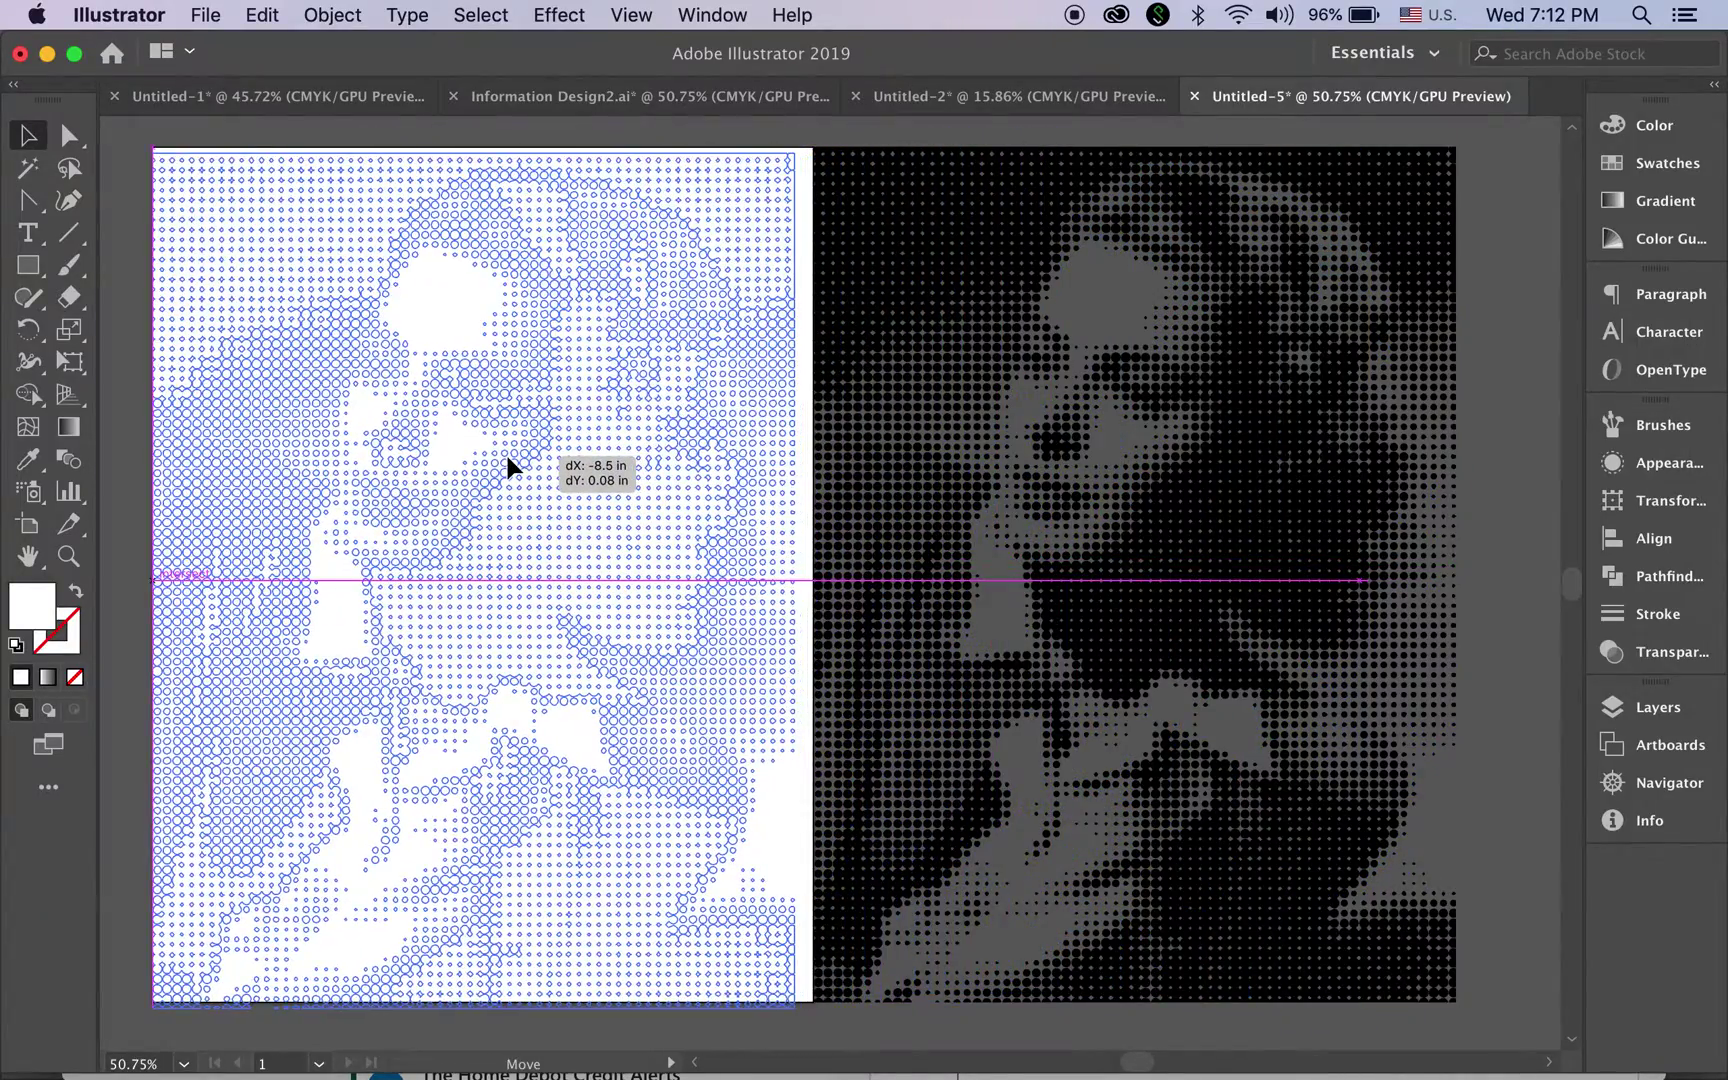
{"action": "left_click_drag", "start_coordinate": [510, 470], "coordinate": [511, 464]}
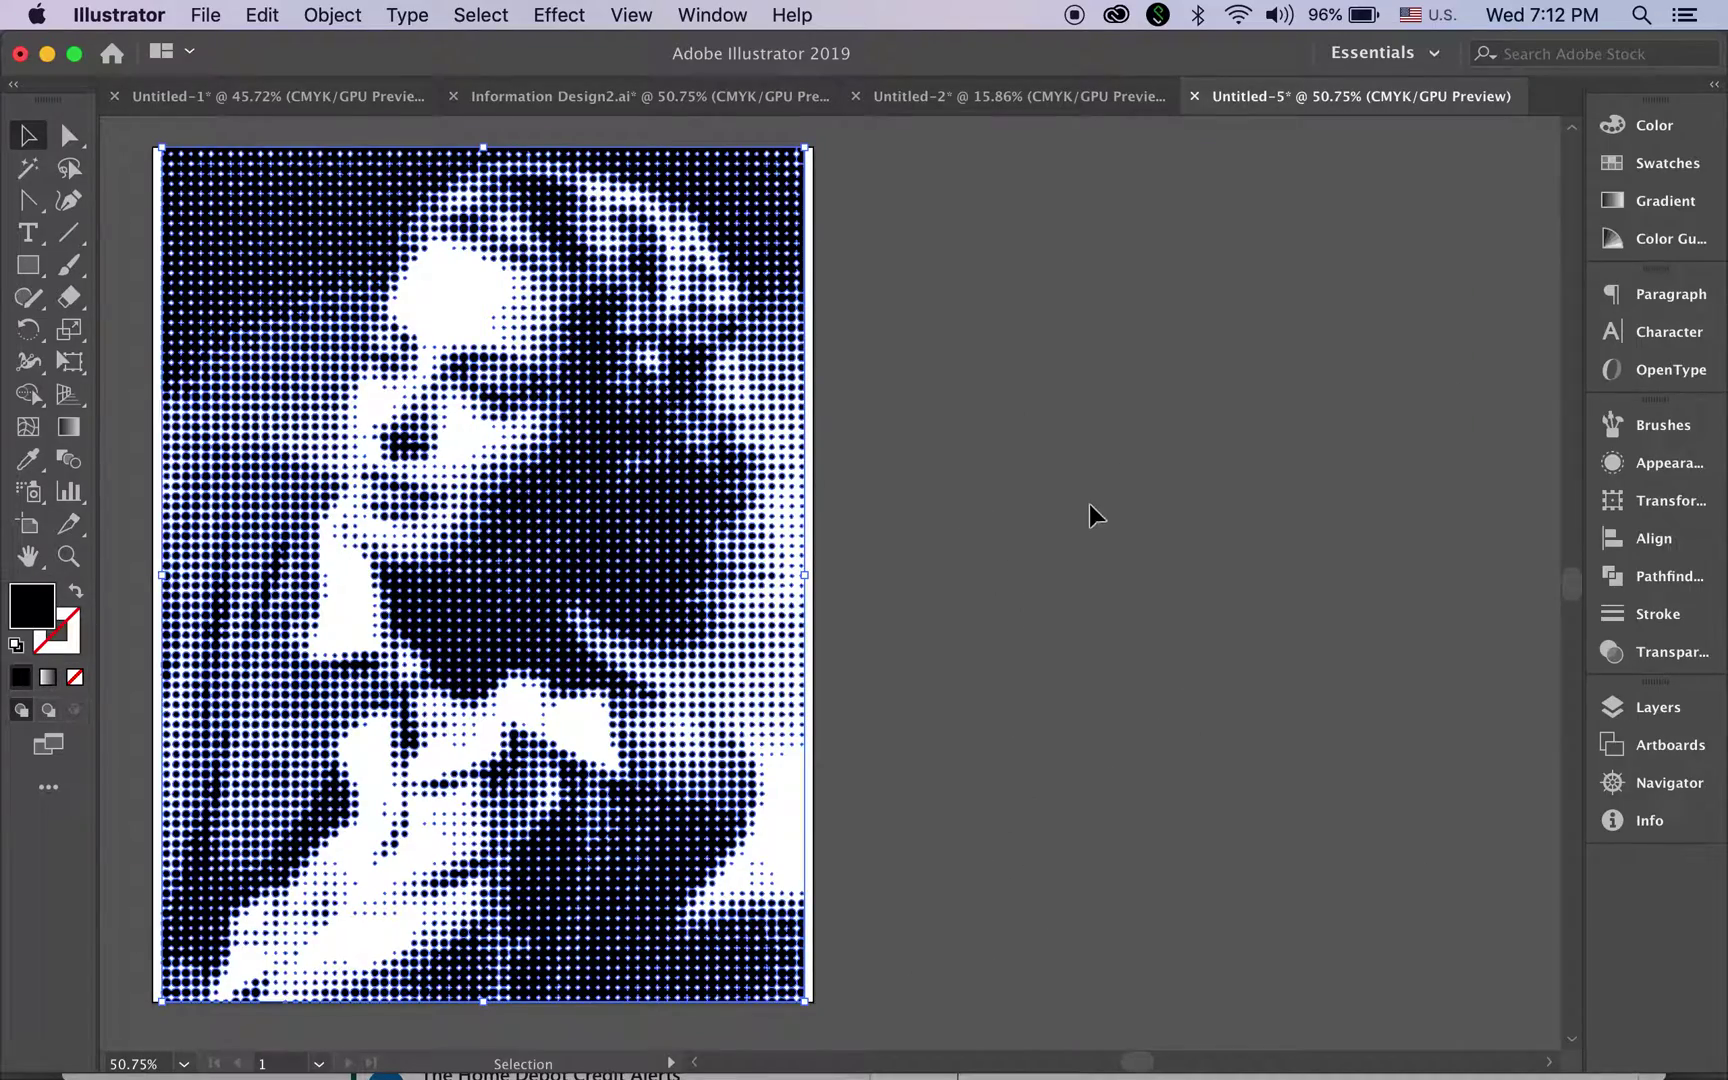
{"action": "left_click", "coordinate": [1090, 504]}
{"action": "scroll", "coordinate": [1090, 504], "scroll_direction": "left", "scroll_amount": 5}
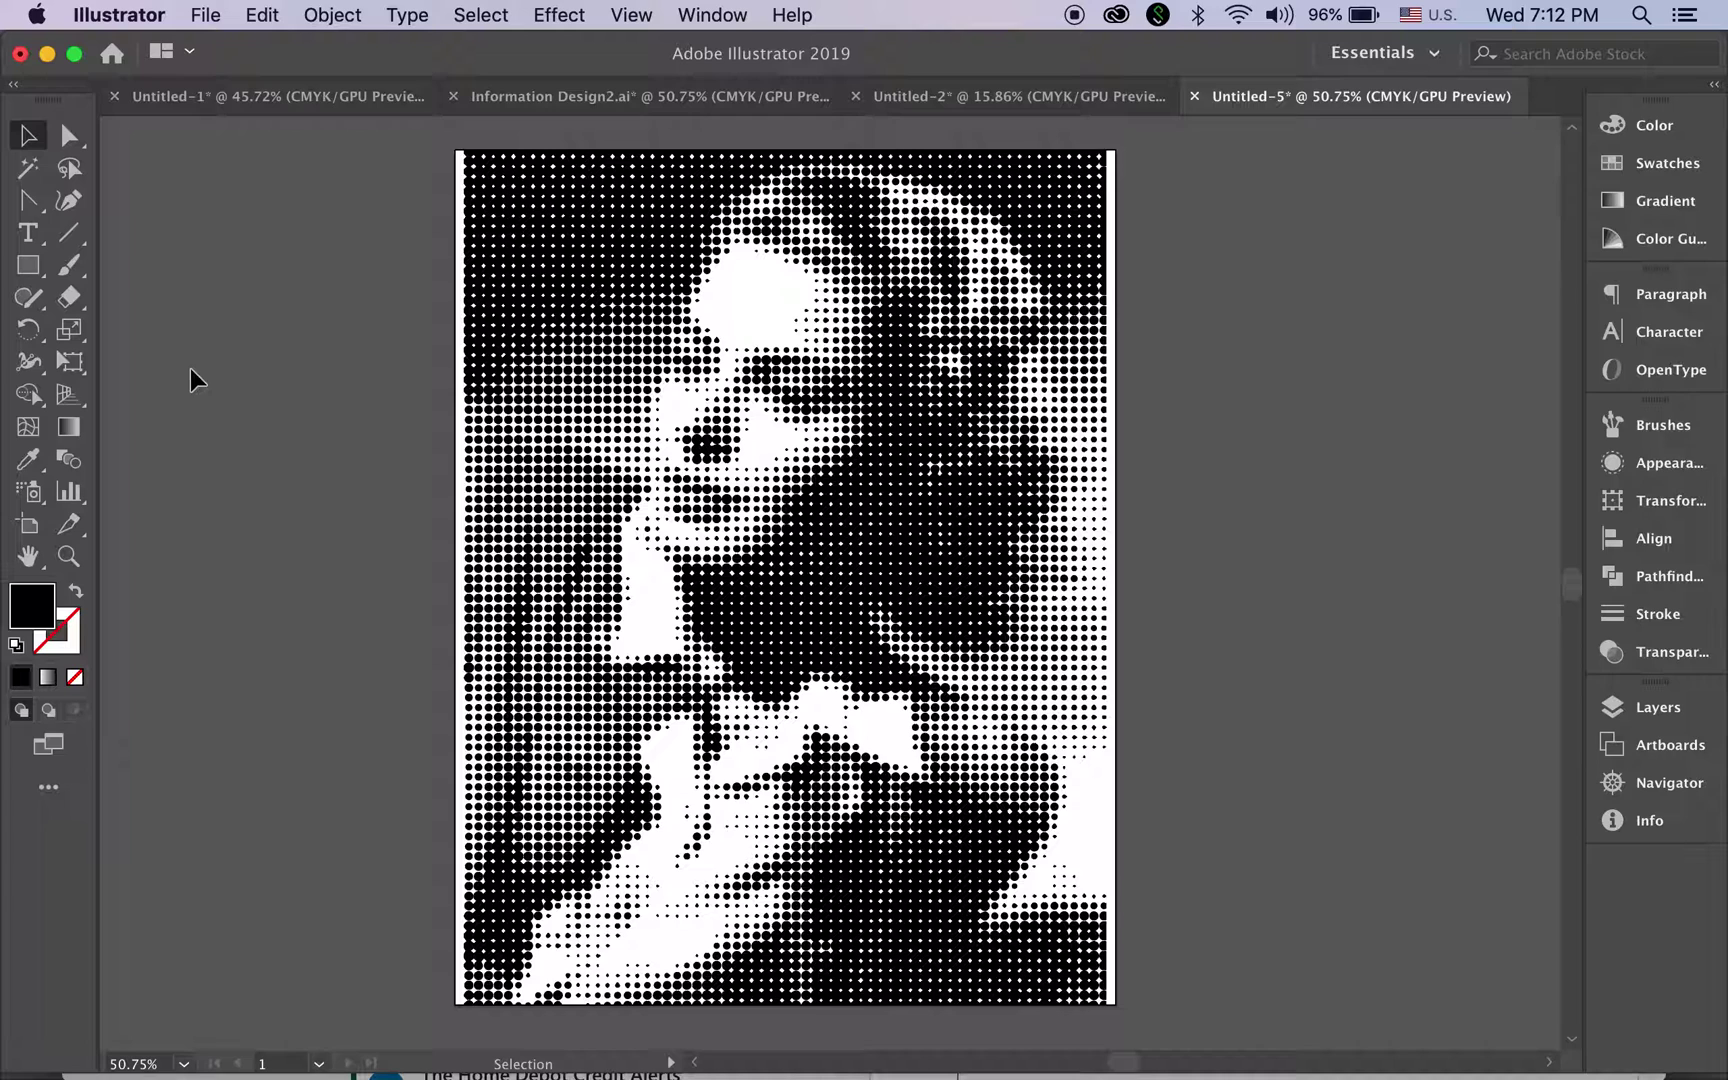
{"action": "left_click", "coordinate": [520, 313]}
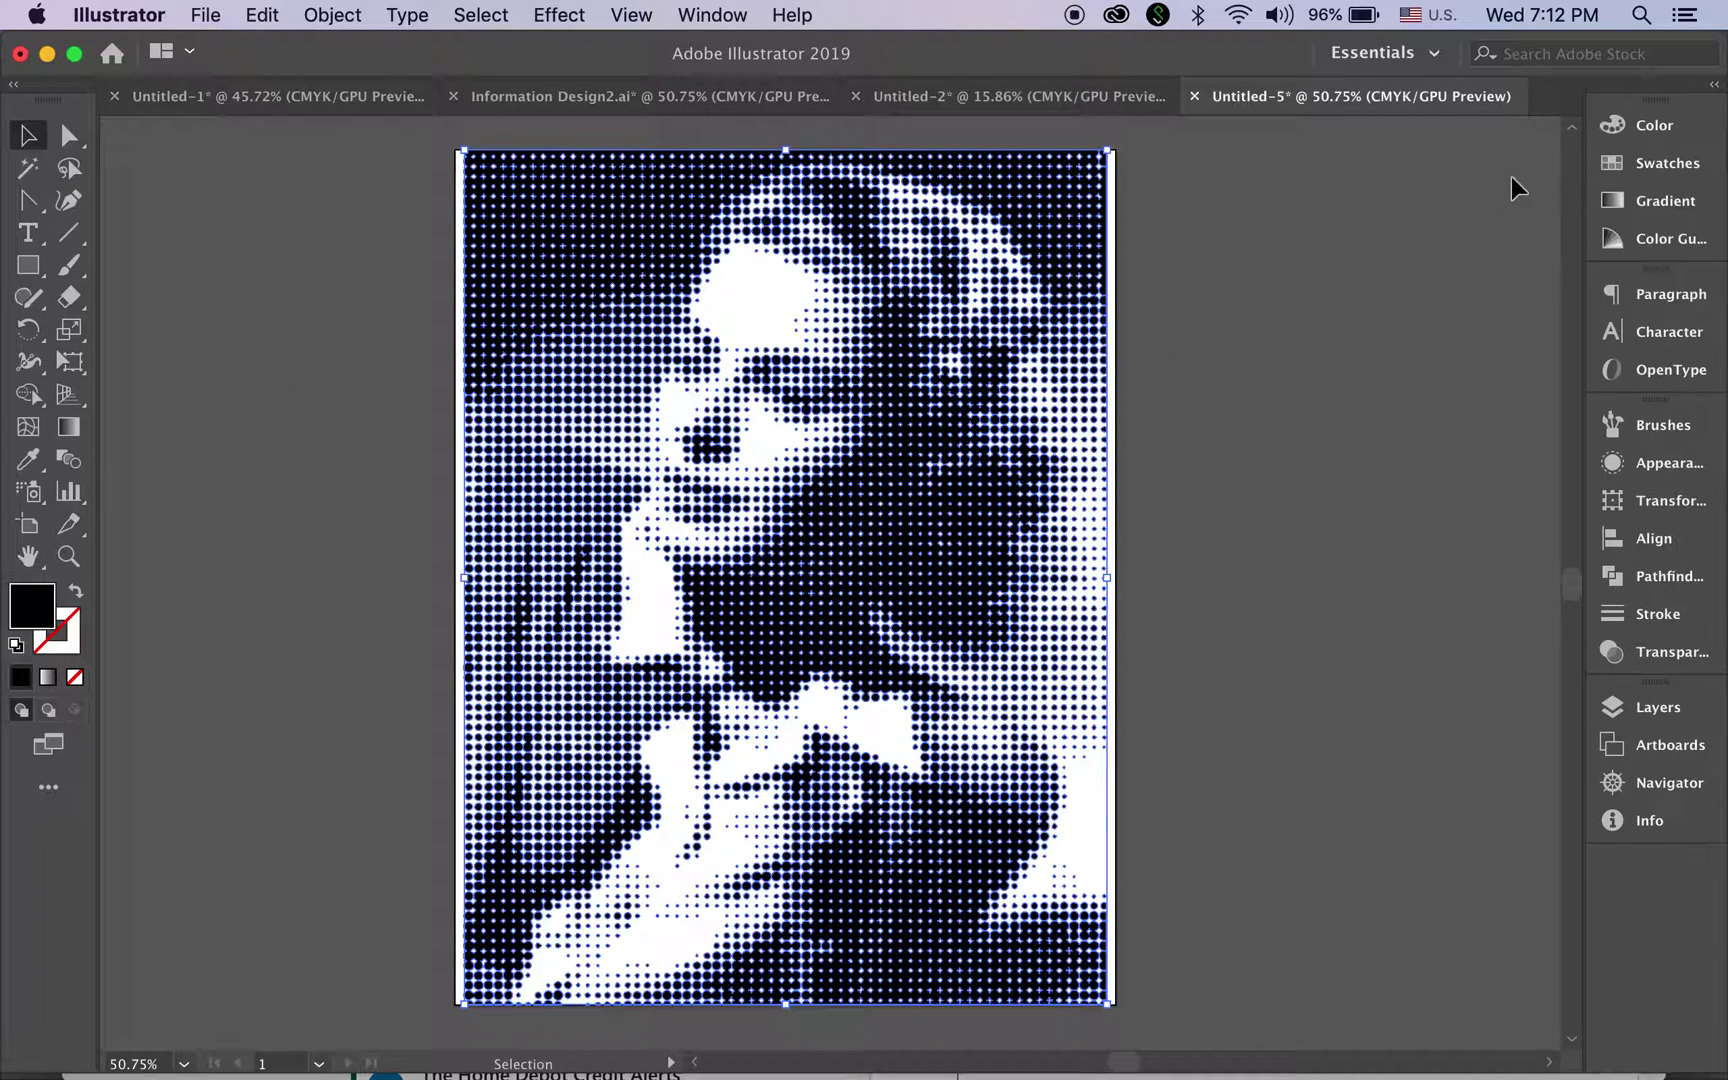
Step: Try magenta and red fills, then fill the dots with the Orange-Yellow gradient swatch
{"action": "left_click", "coordinate": [1666, 162]}
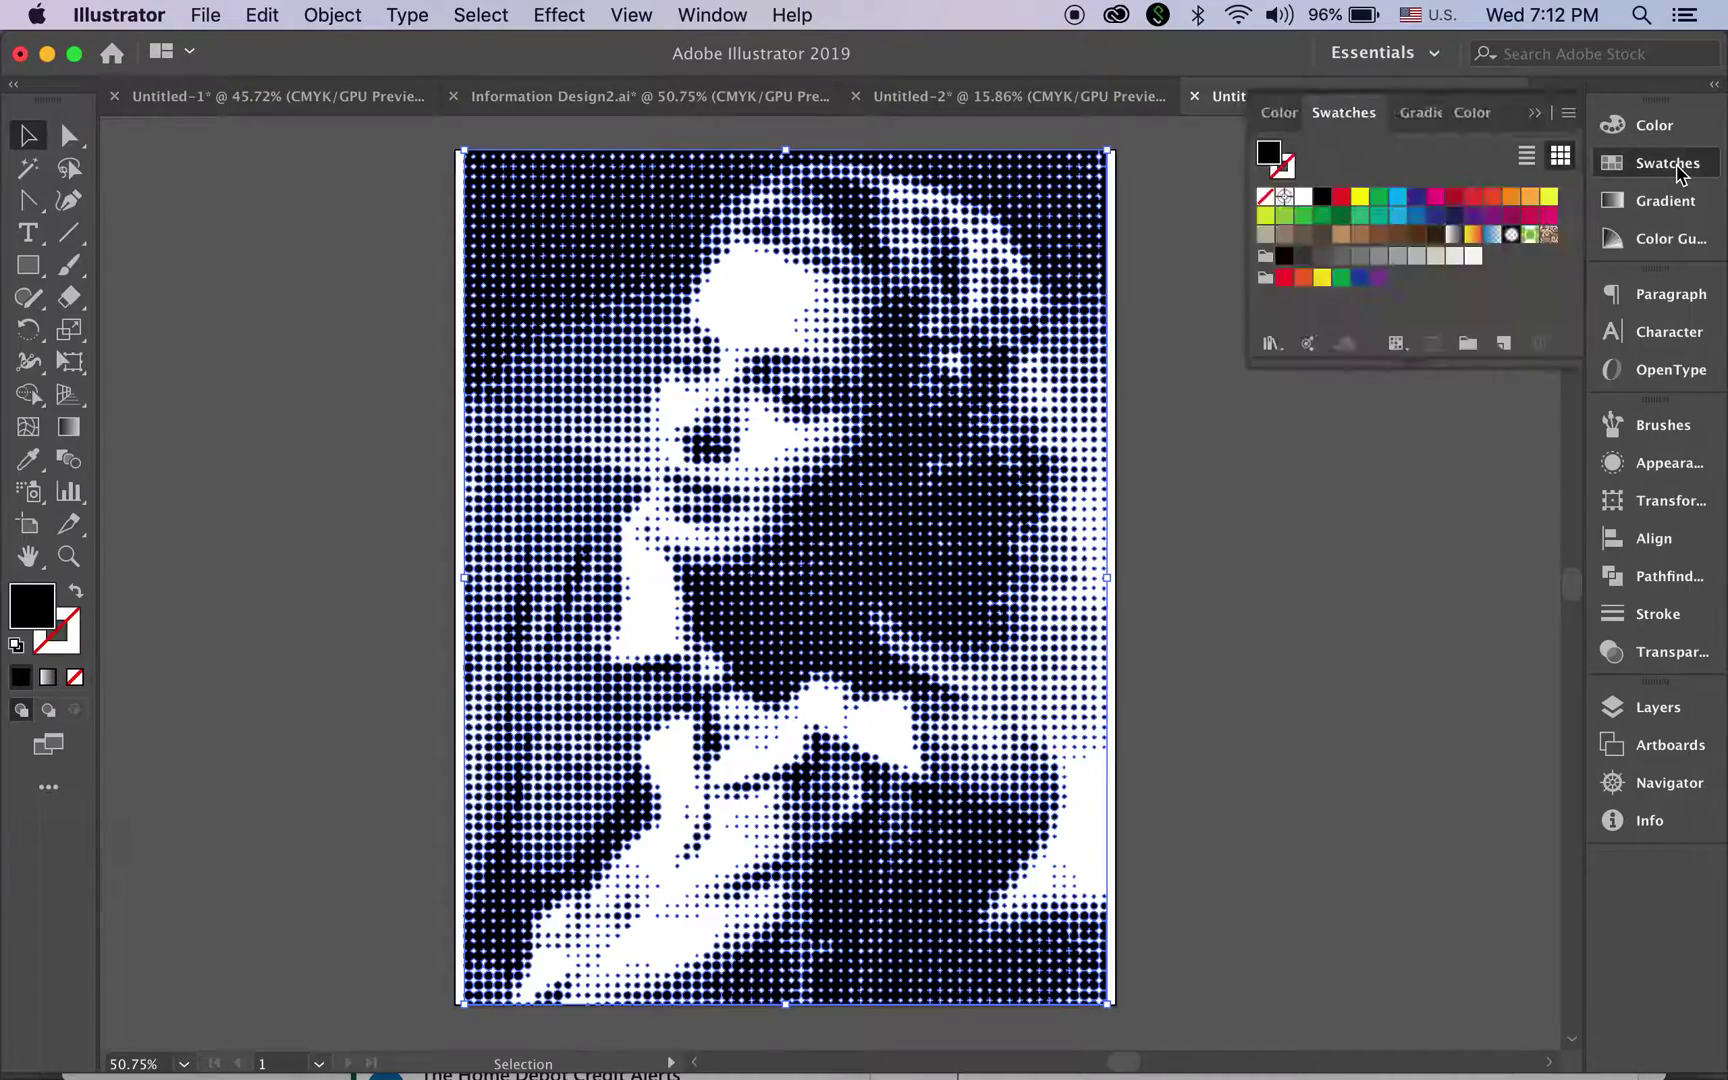
{"action": "left_click", "coordinate": [1433, 199]}
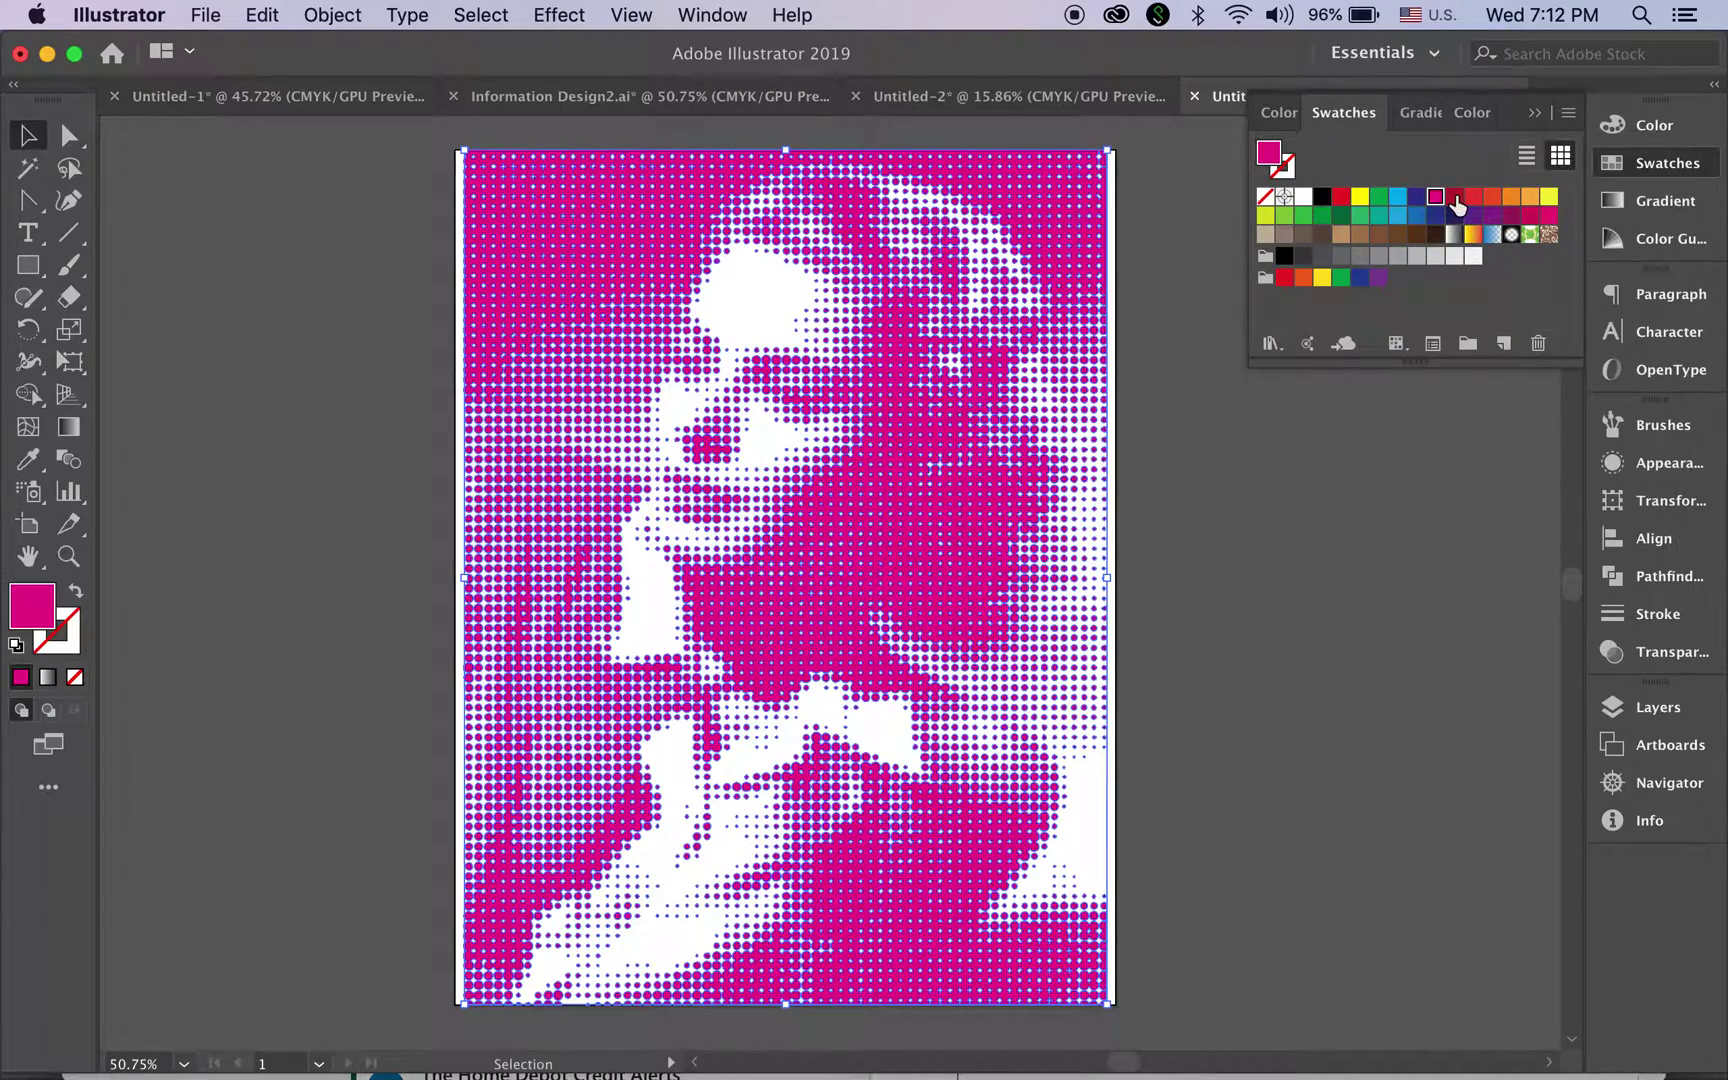
{"action": "left_click", "coordinate": [1348, 553]}
{"action": "left_click", "coordinate": [956, 527]}
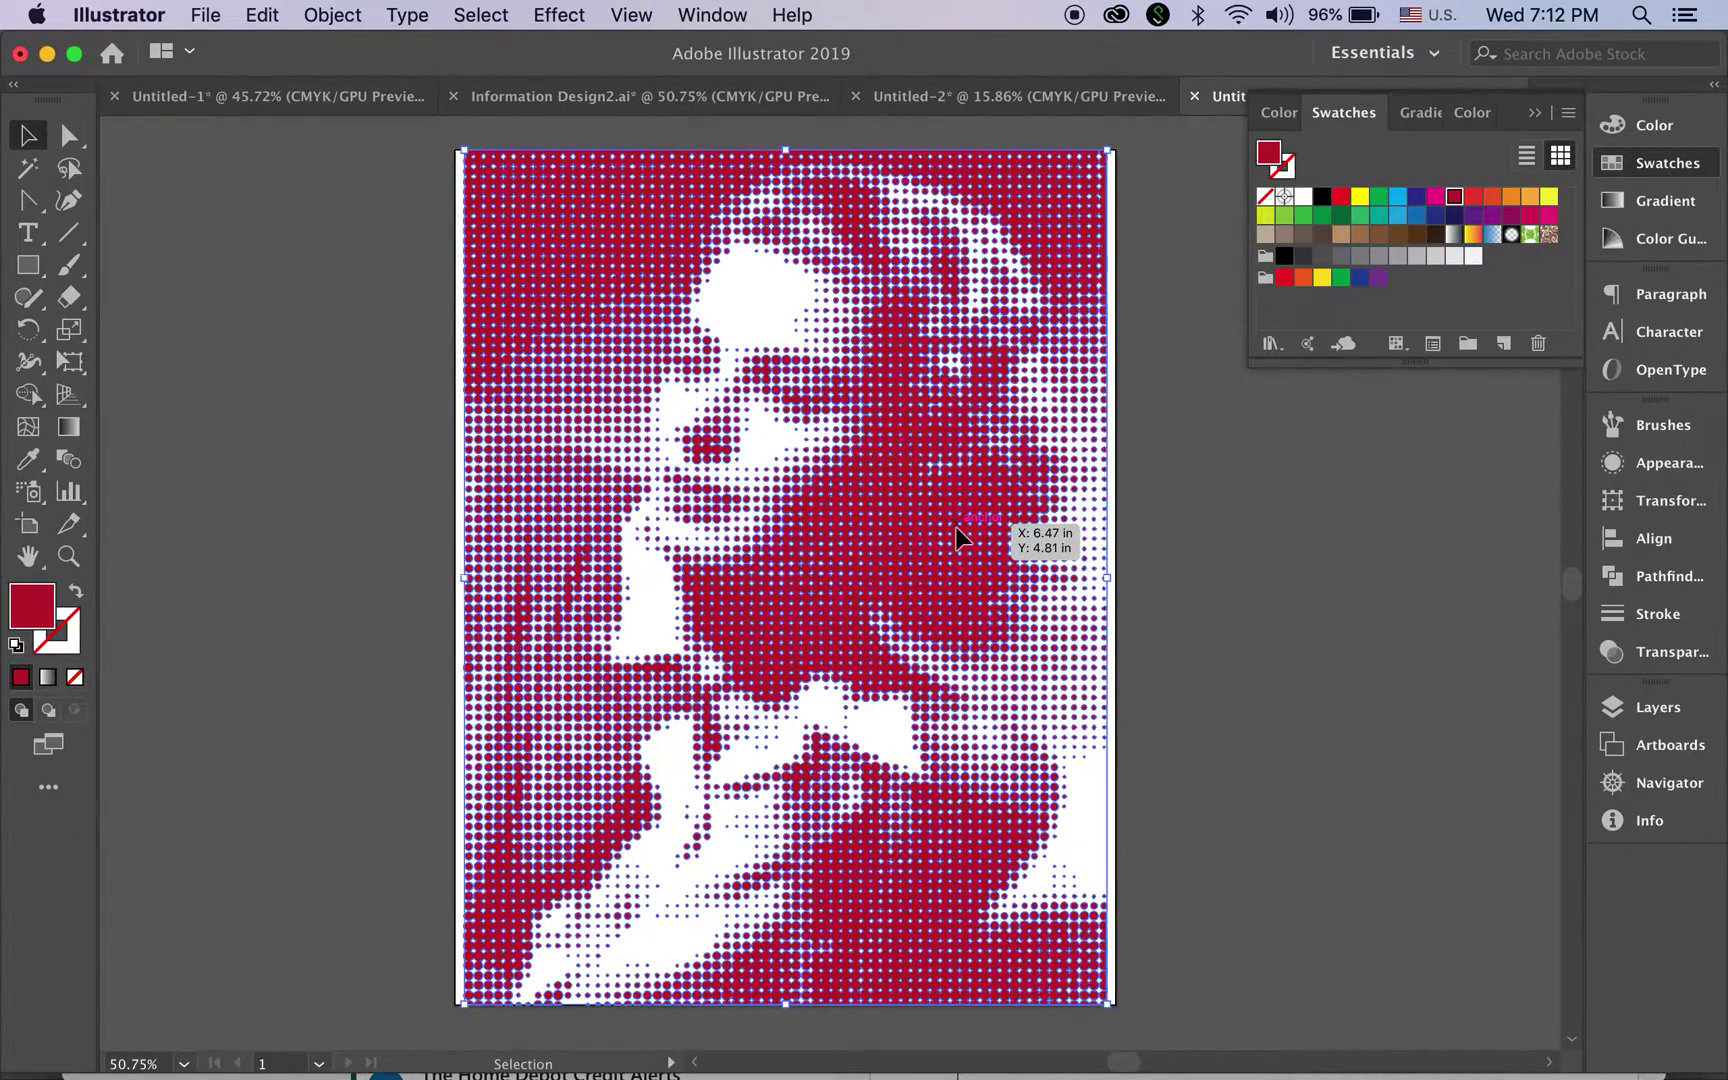
{"action": "left_click", "coordinate": [1472, 238]}
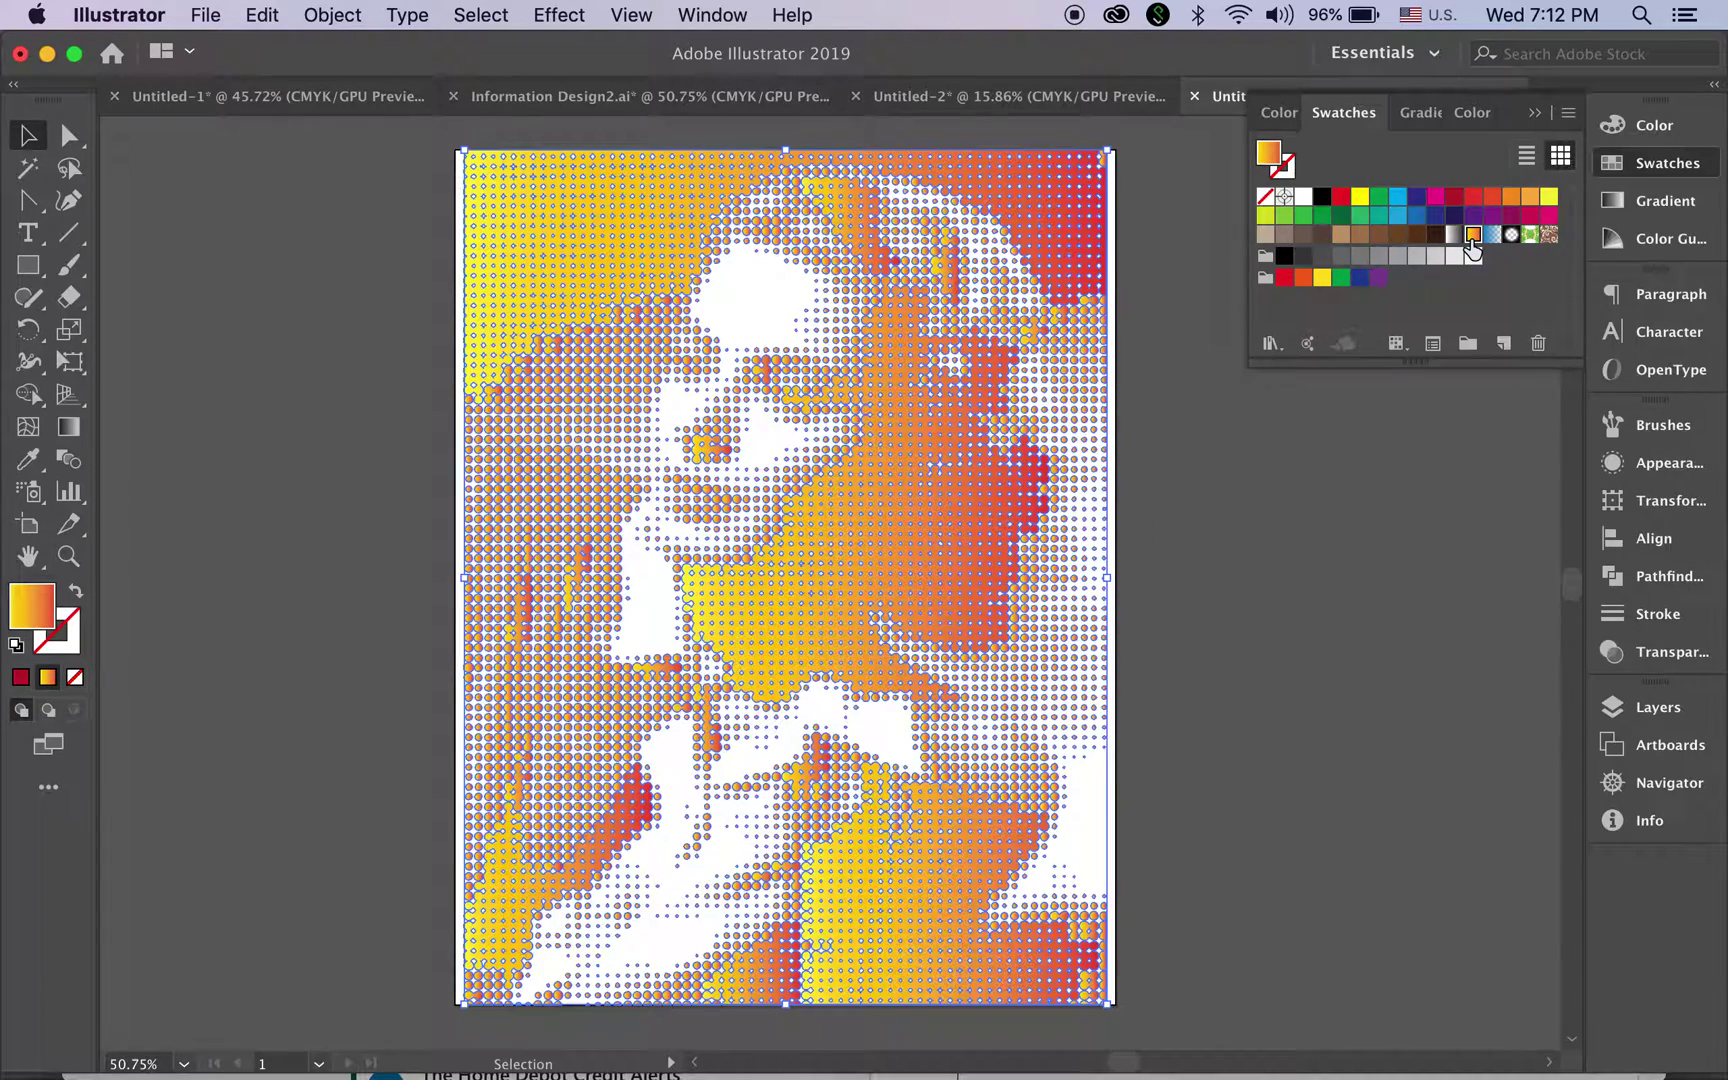
{"action": "left_click", "coordinate": [1323, 604]}
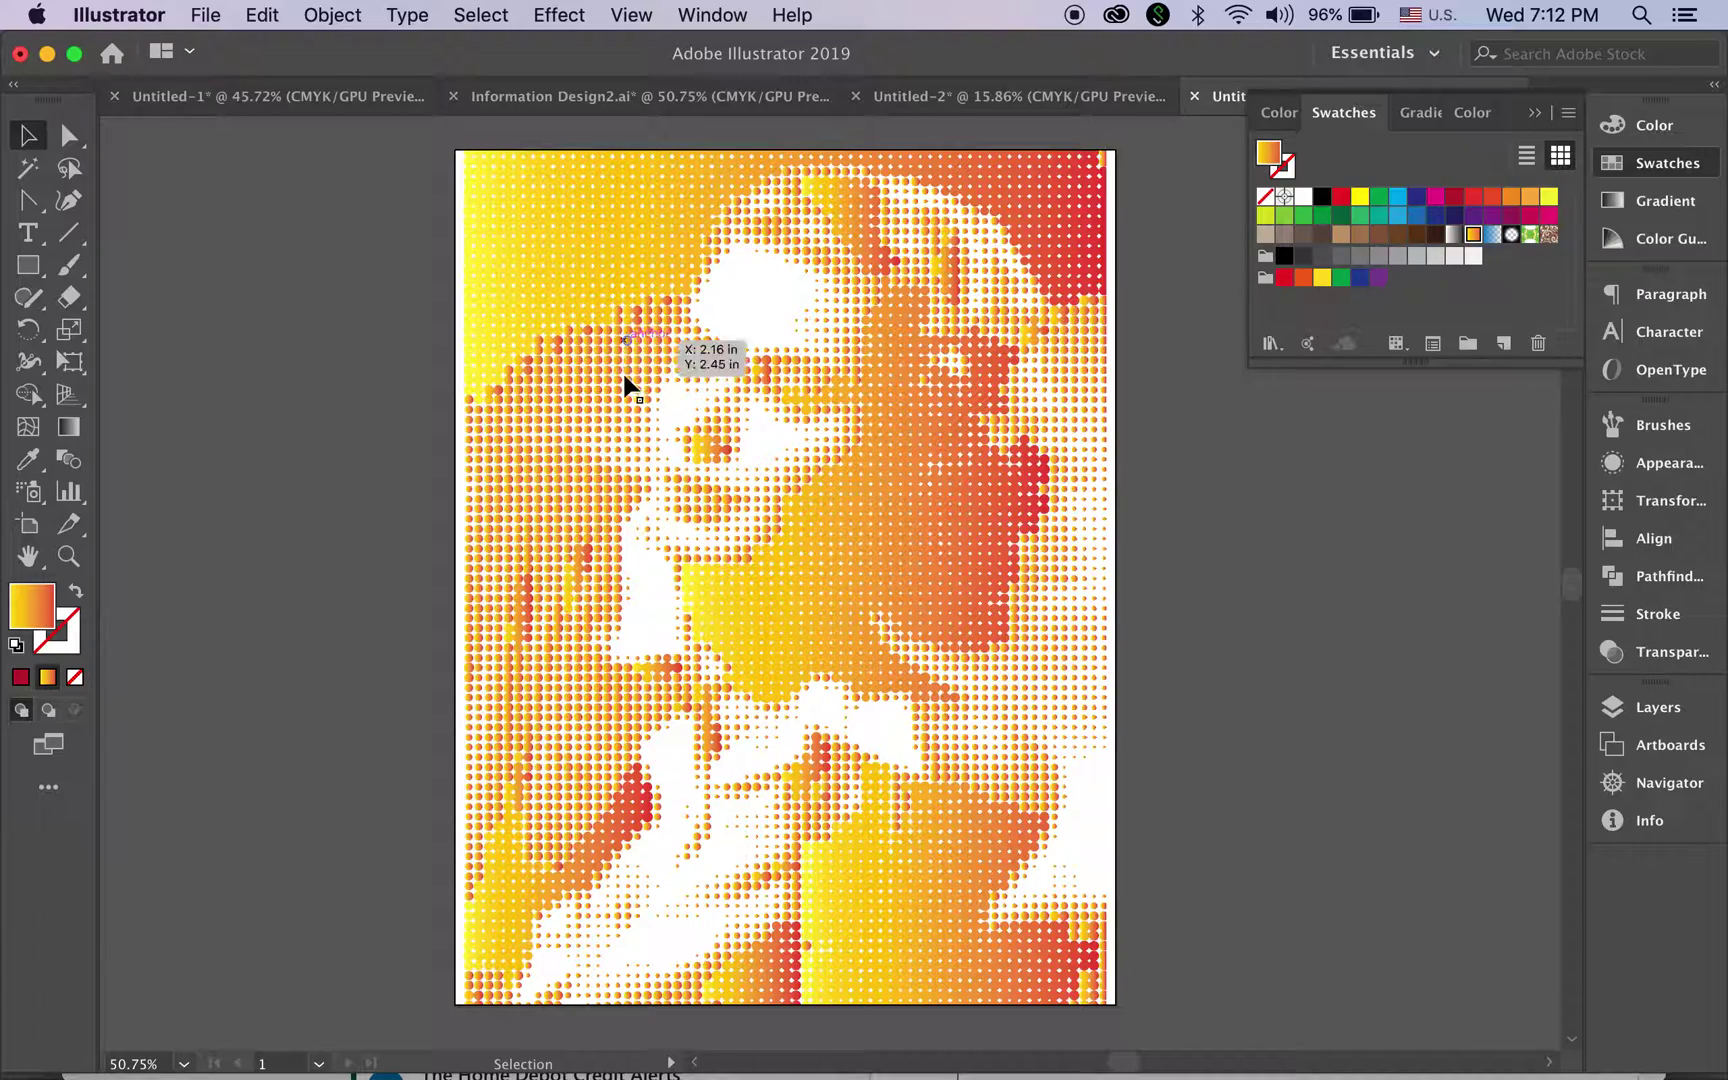
{"action": "left_click", "coordinate": [558, 271]}
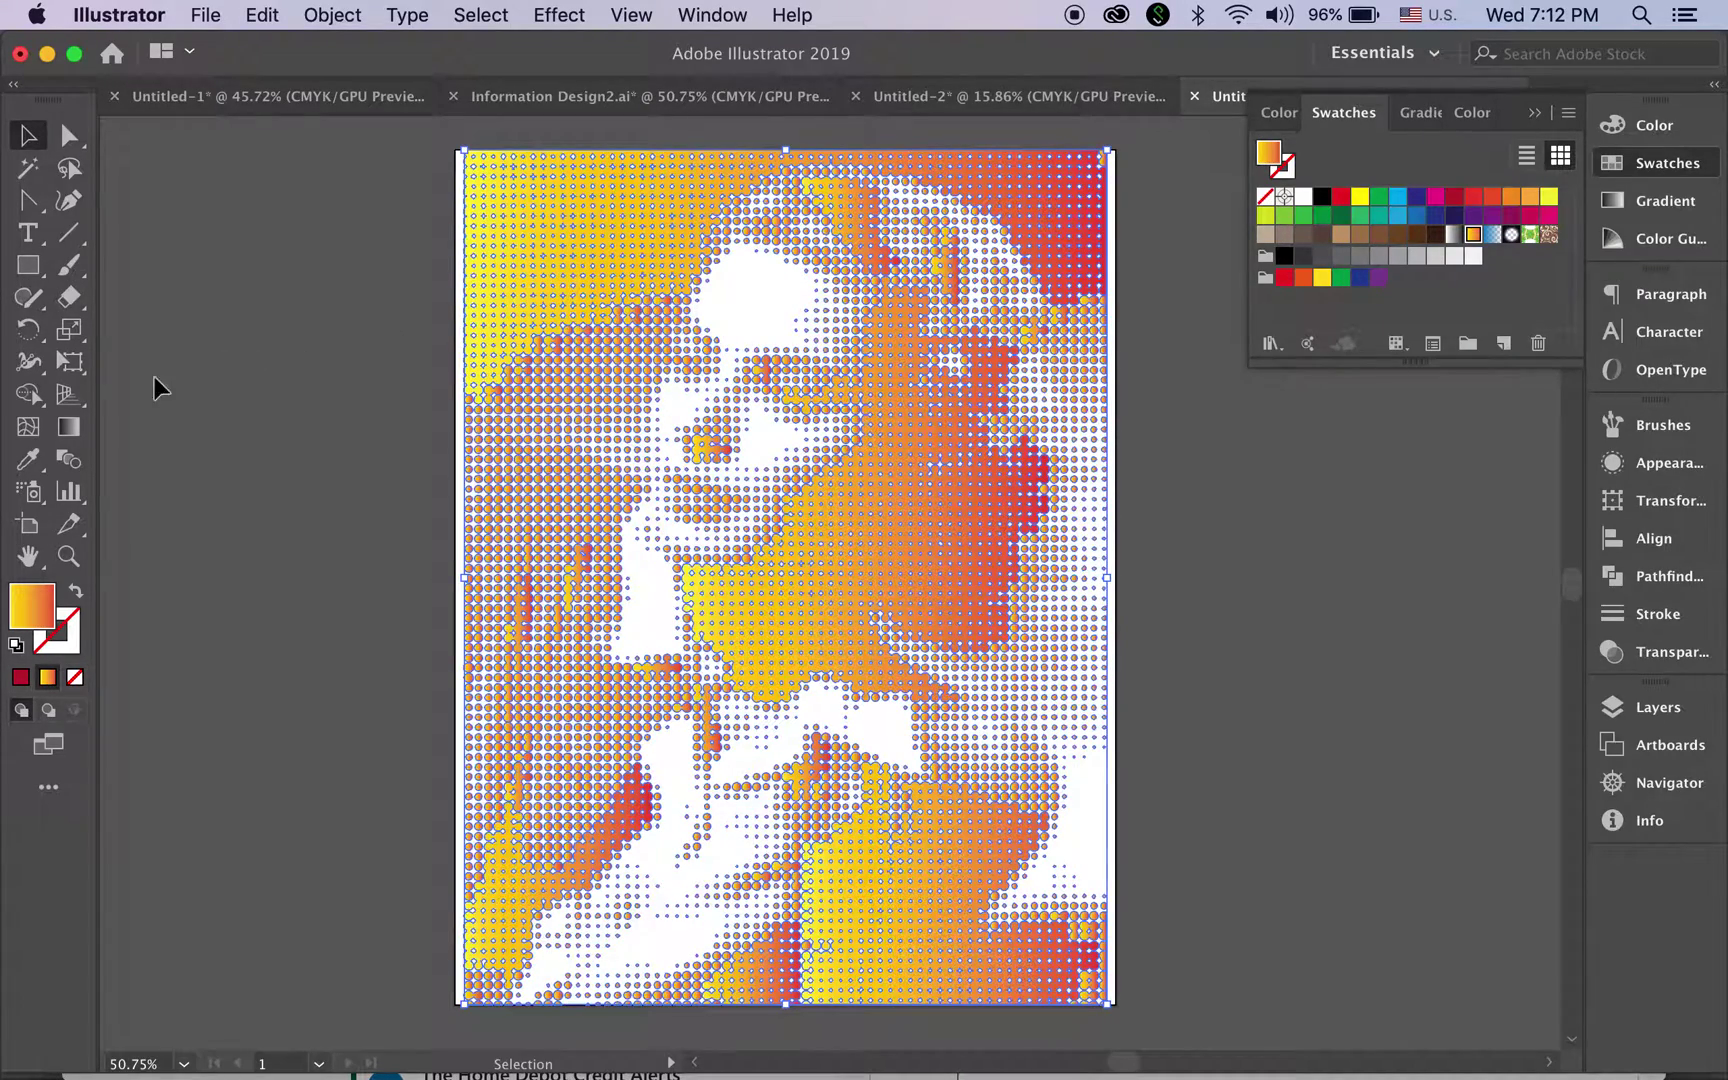
Step: Use the Gradient tool to spread one red-to-yellow gradient diagonally across all dots
{"action": "left_click", "coordinate": [68, 427]}
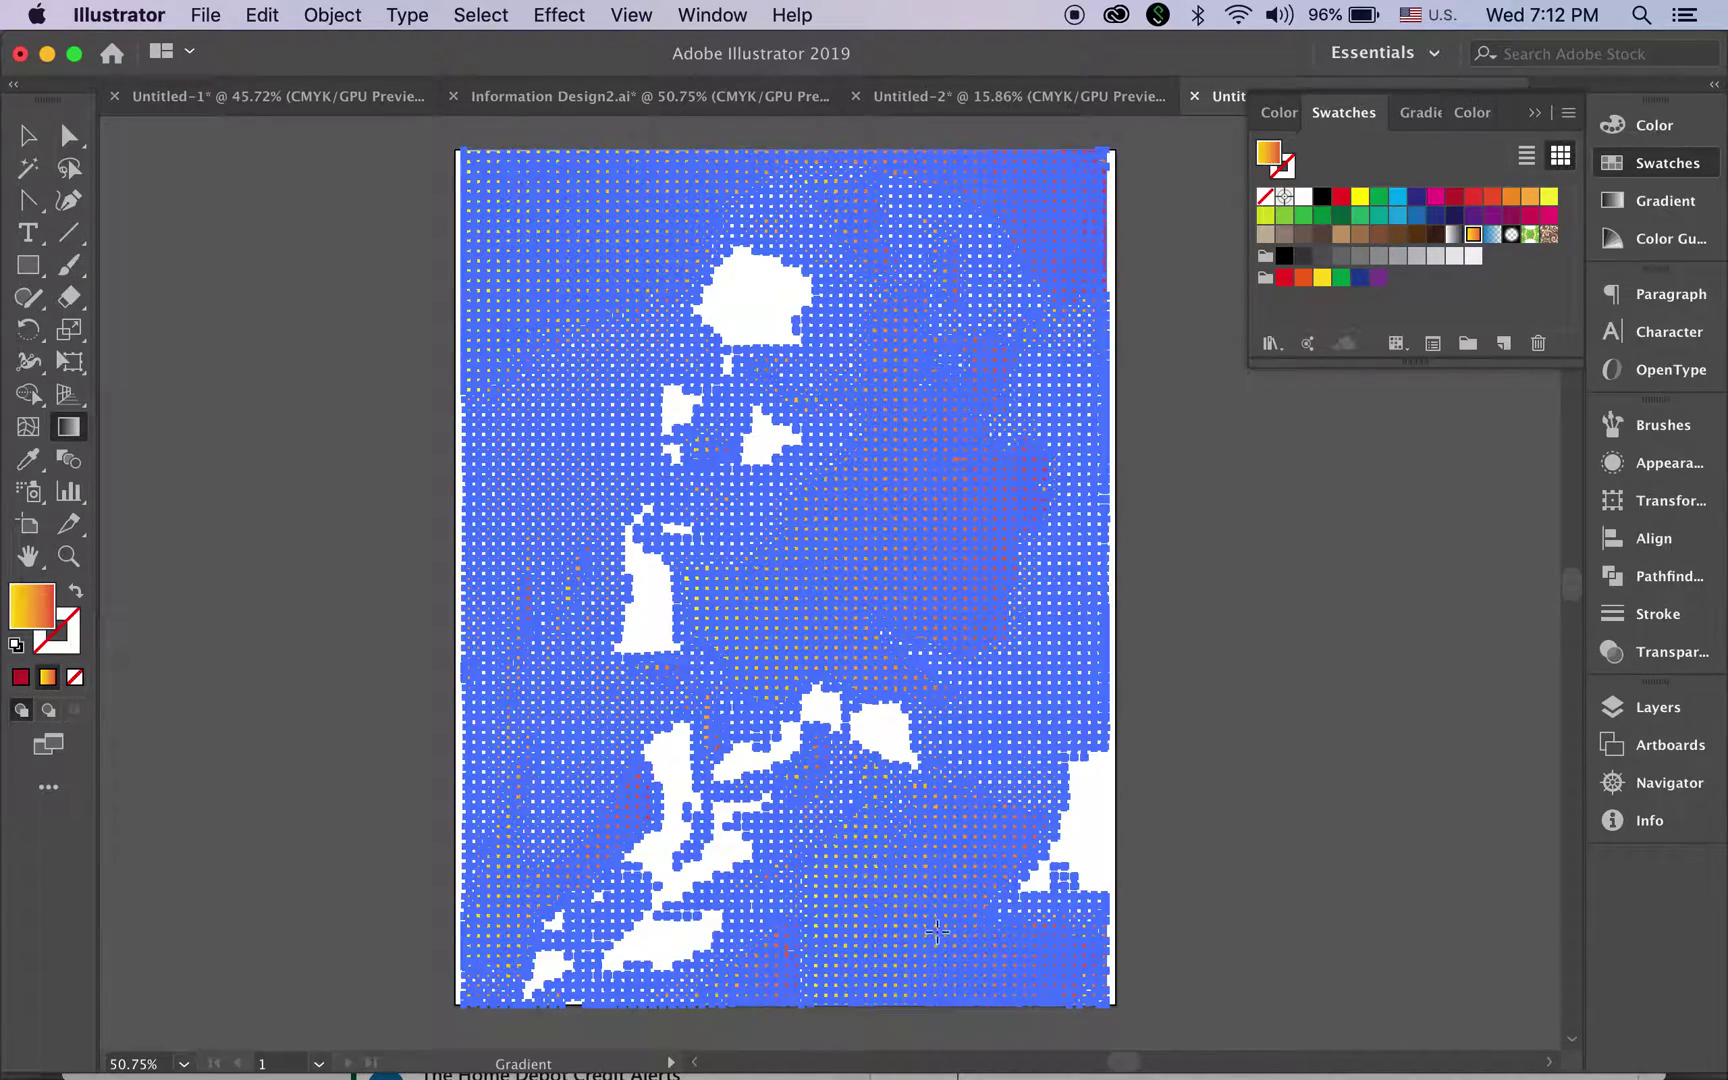
{"action": "left_click", "coordinate": [767, 616]}
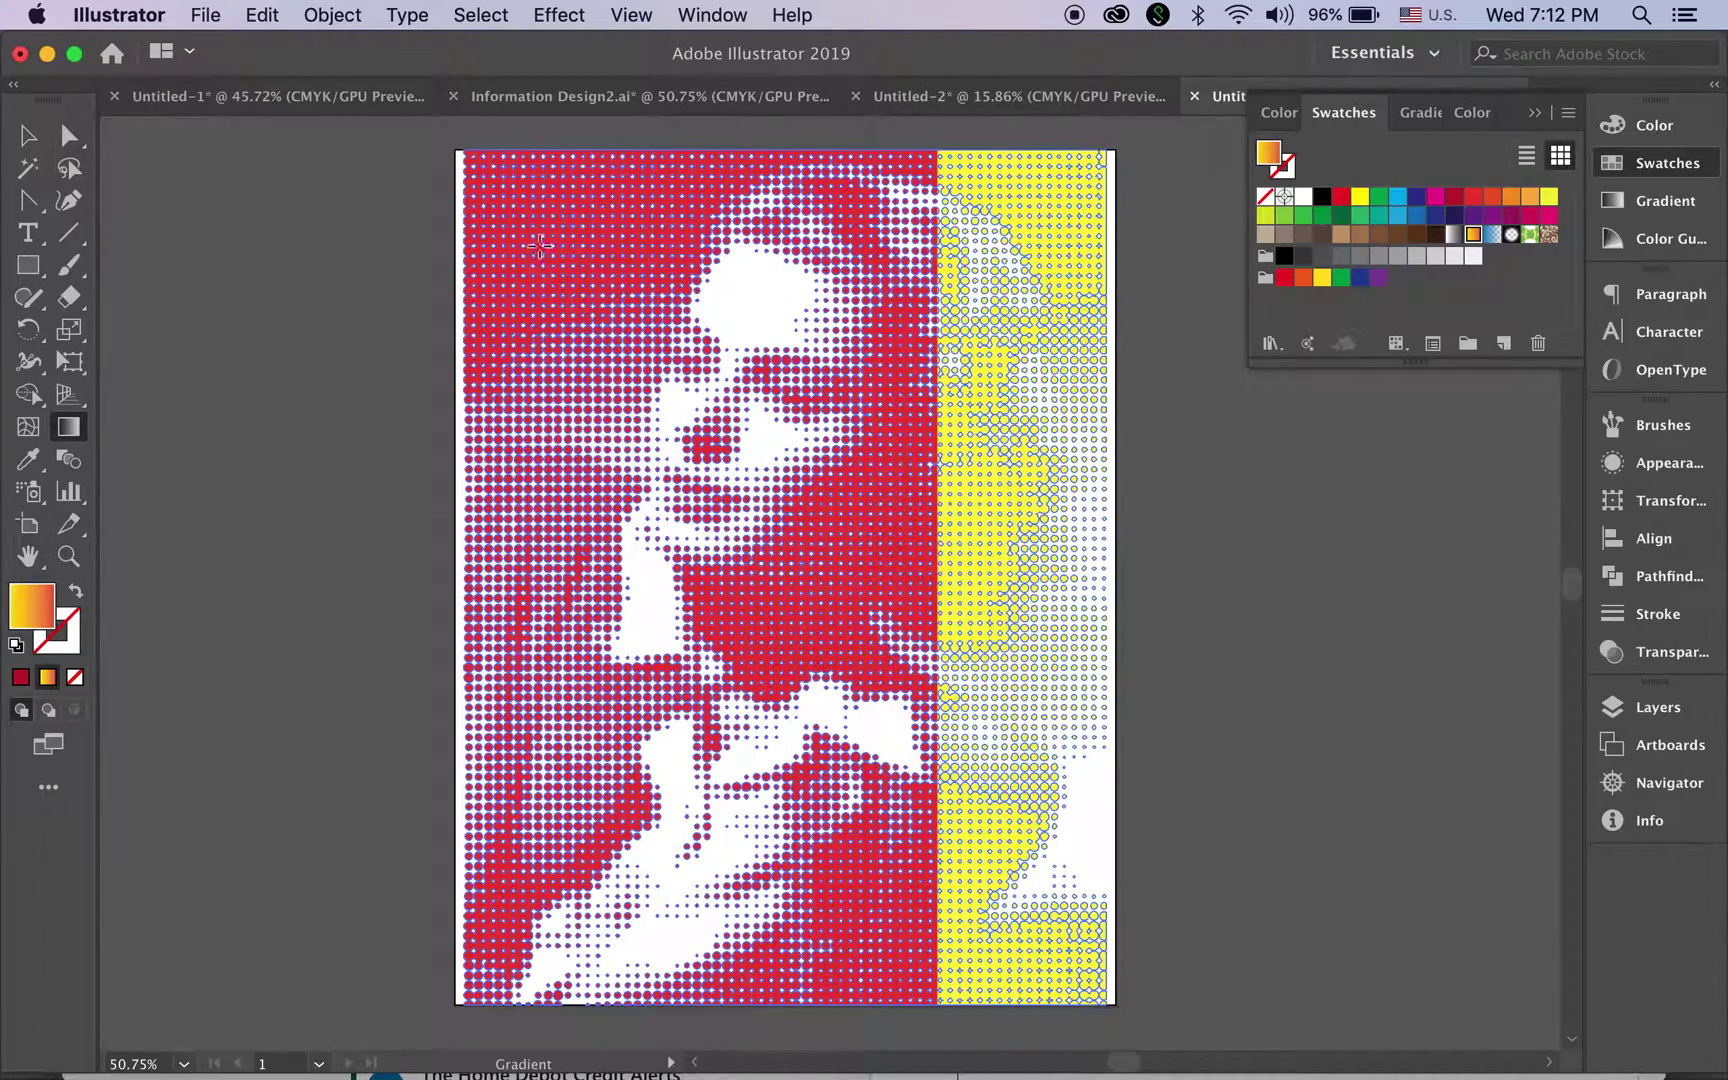
{"action": "left_click", "coordinate": [661, 427]}
{"action": "left_click", "coordinate": [29, 136]}
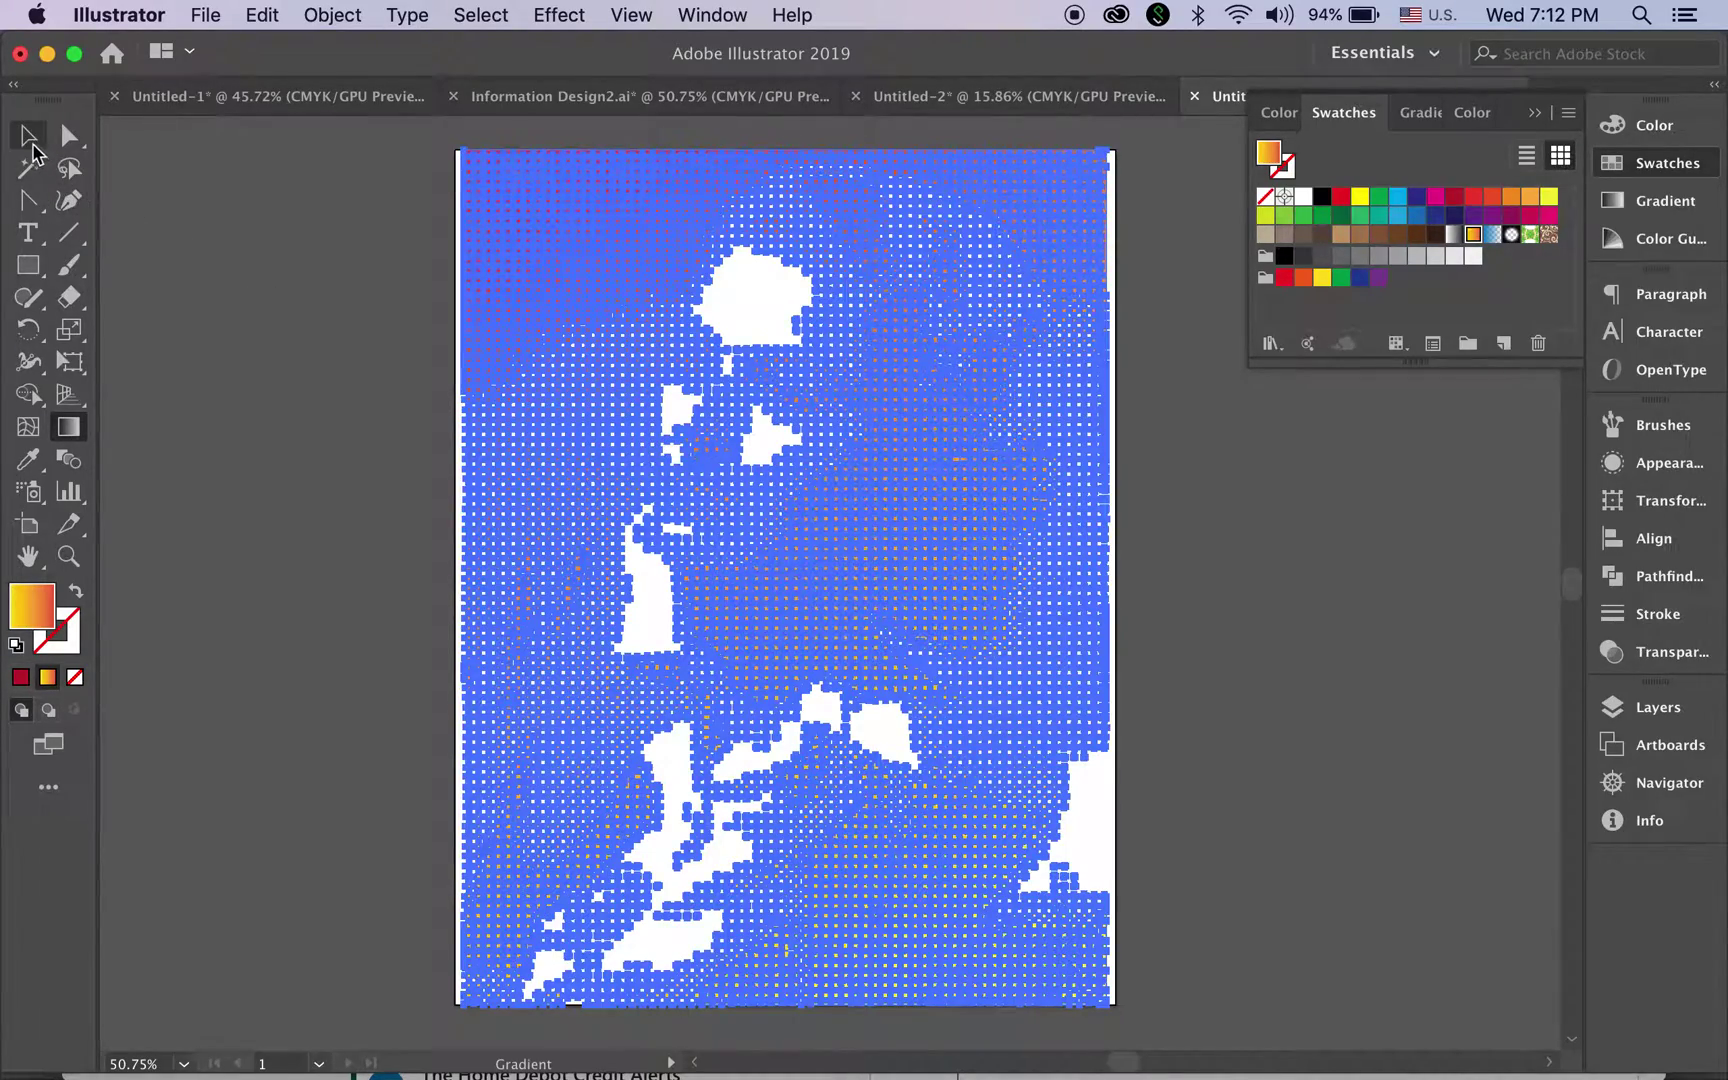
{"action": "left_click", "coordinate": [168, 190]}
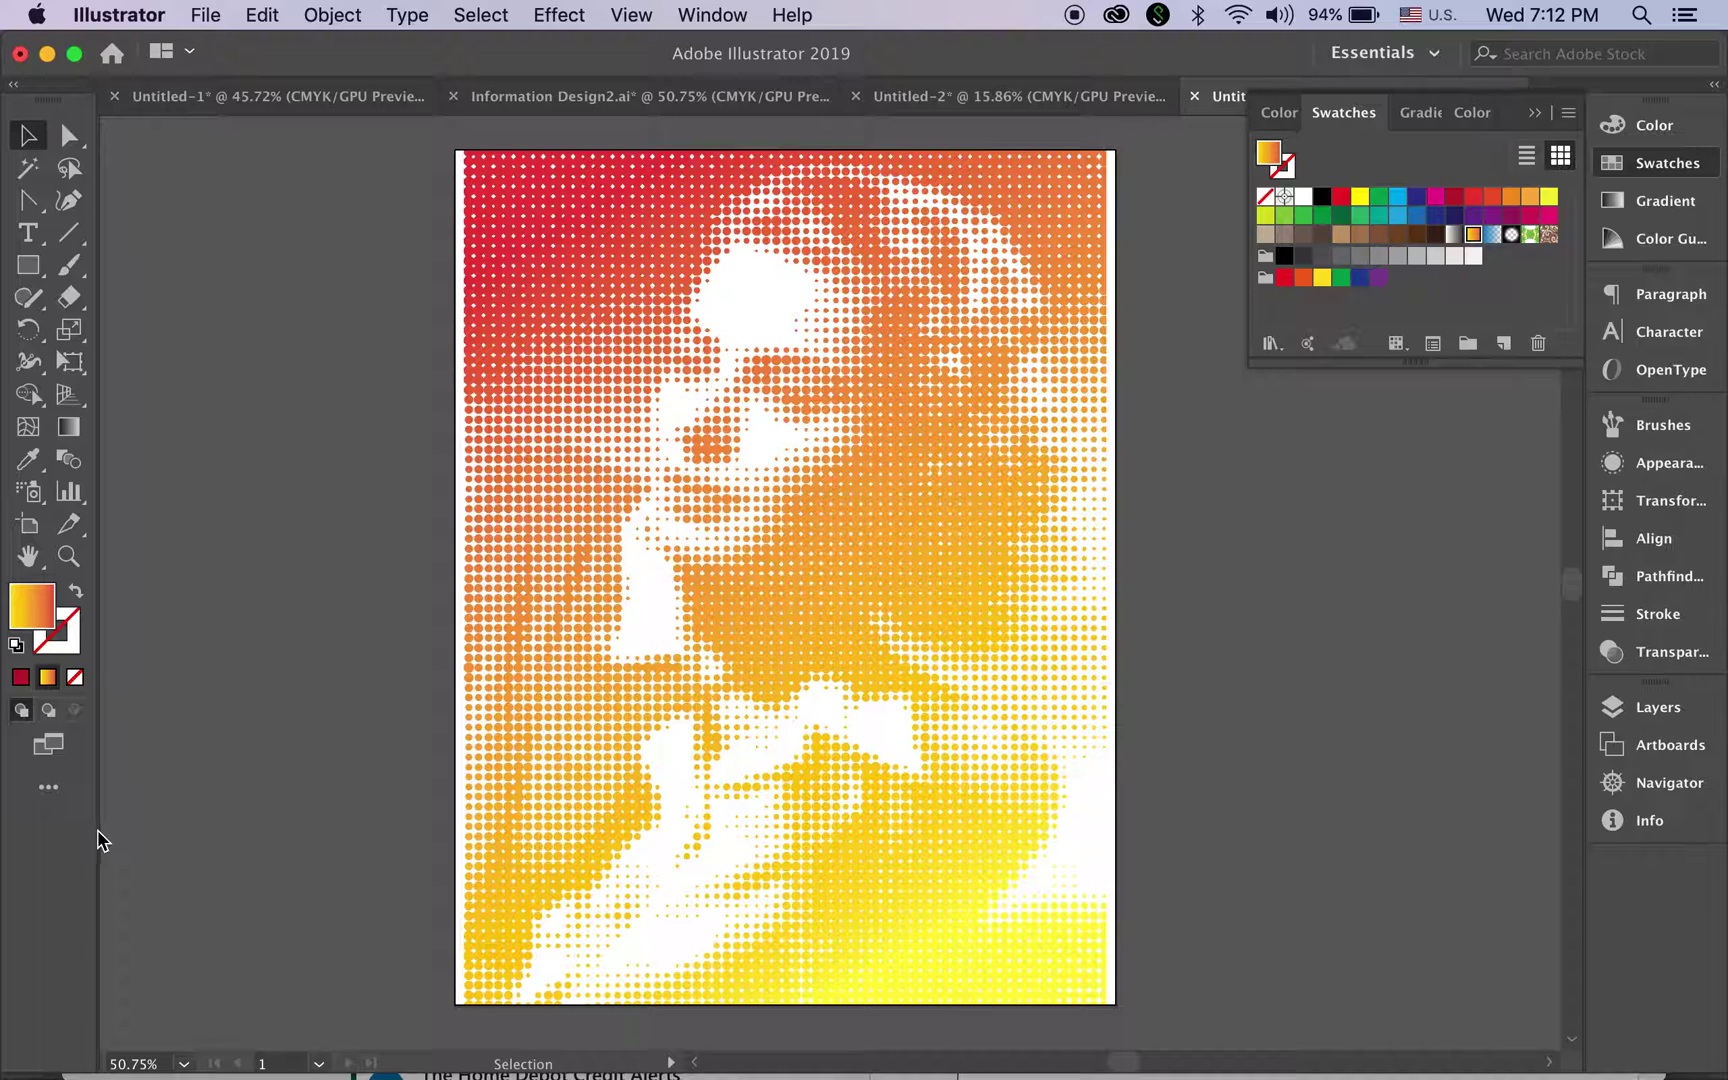
{"action": "left_click", "coordinate": [765, 605]}
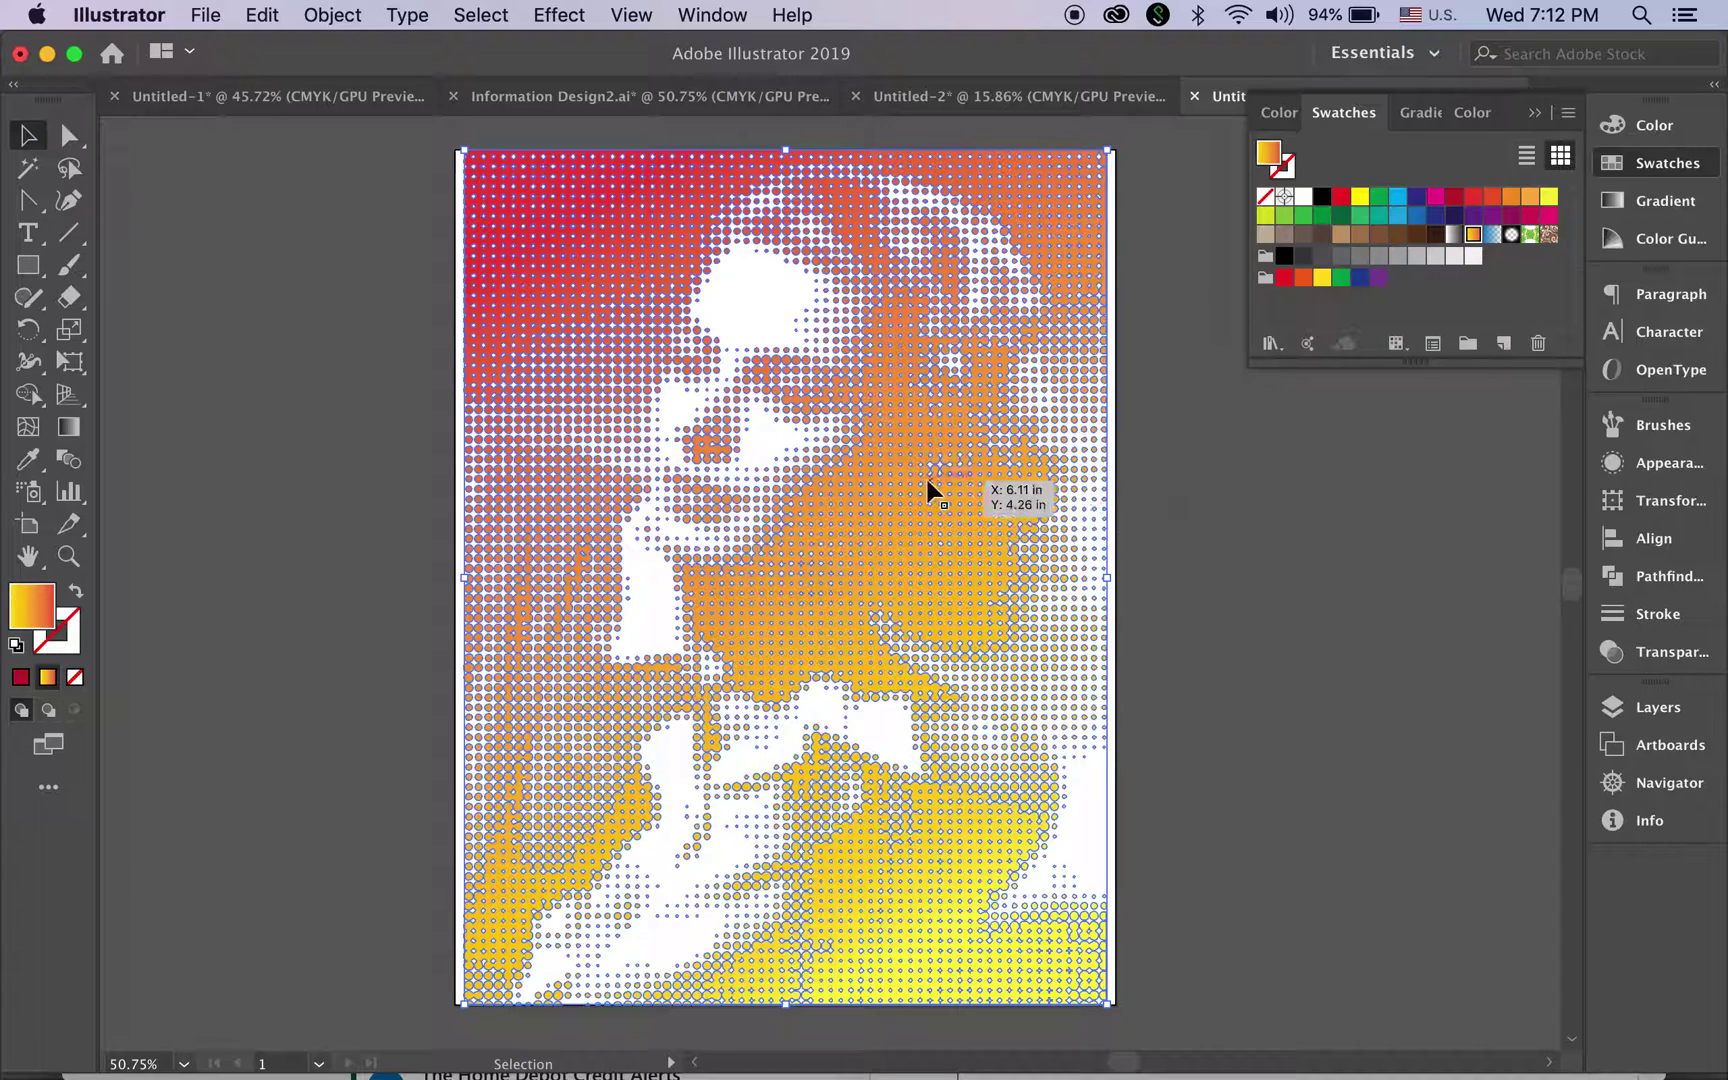
Step: Shift the gradient's colour stops leftward in the Gradient panel, reddening the portrait
{"action": "left_click", "coordinate": [1664, 202]}
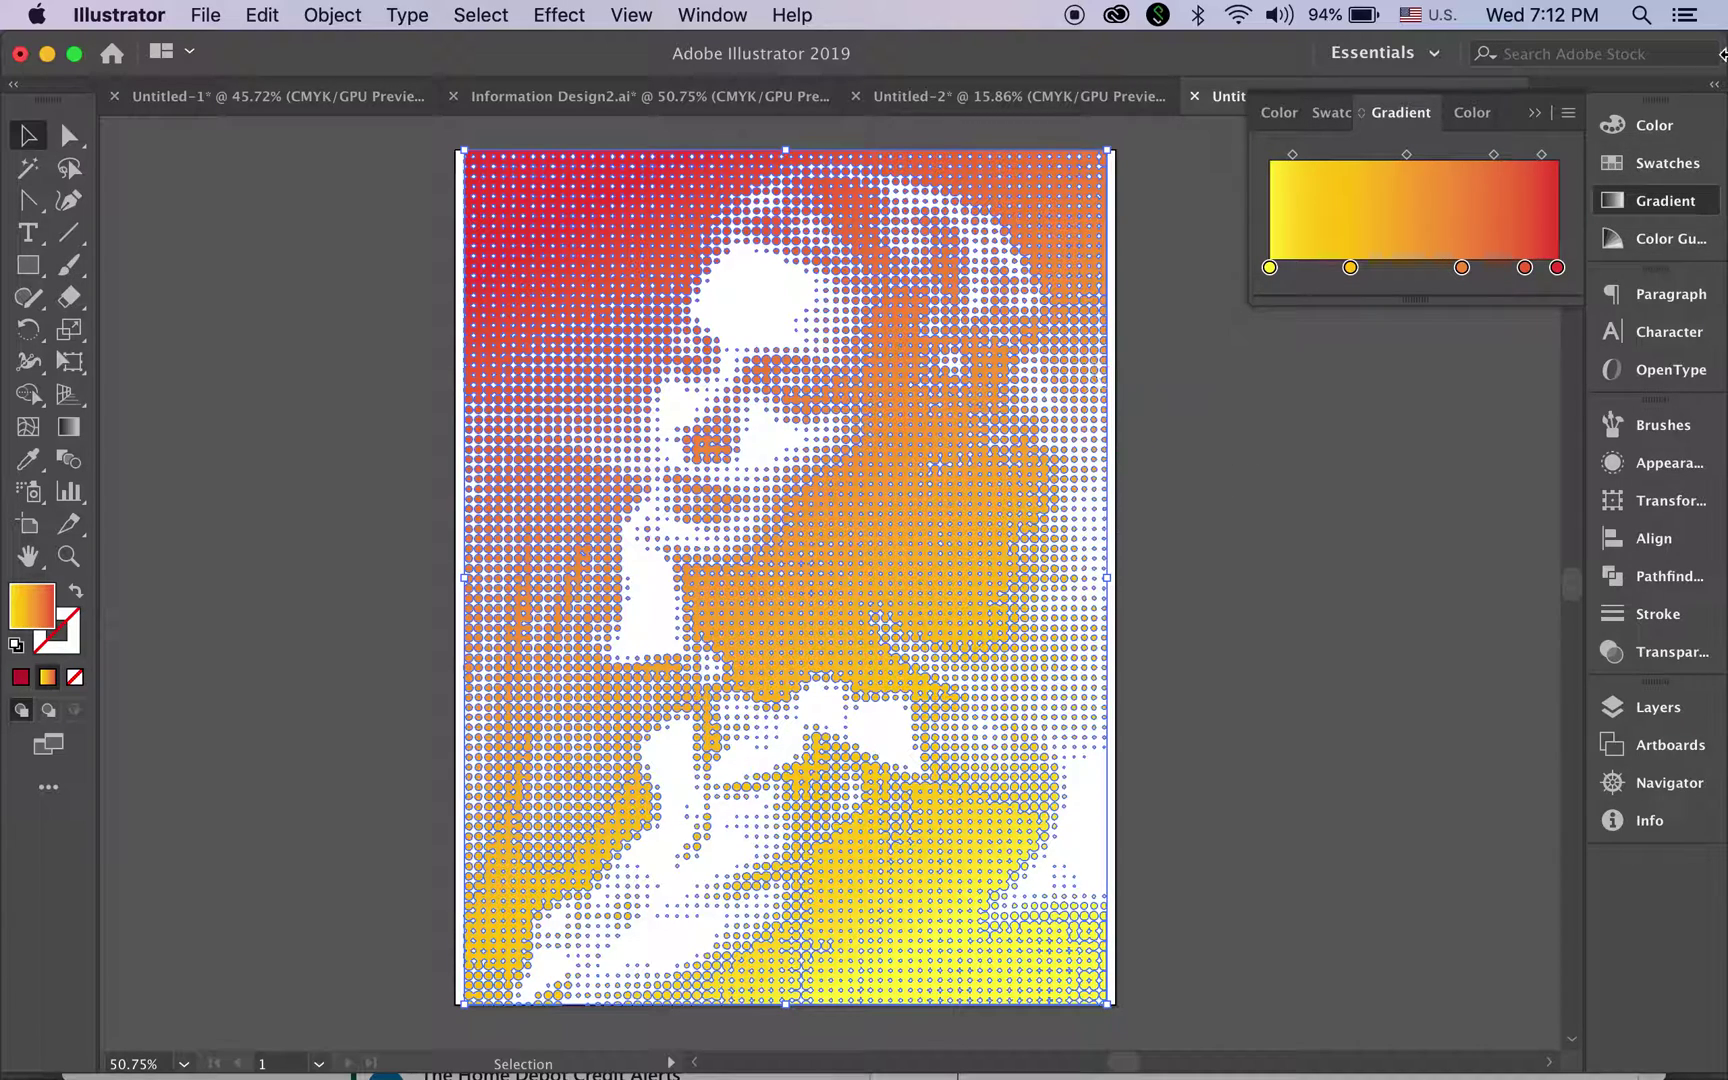
{"action": "left_click", "coordinate": [1349, 266]}
{"action": "left_click_drag", "start_coordinate": [1348, 267], "coordinate": [1314, 268]}
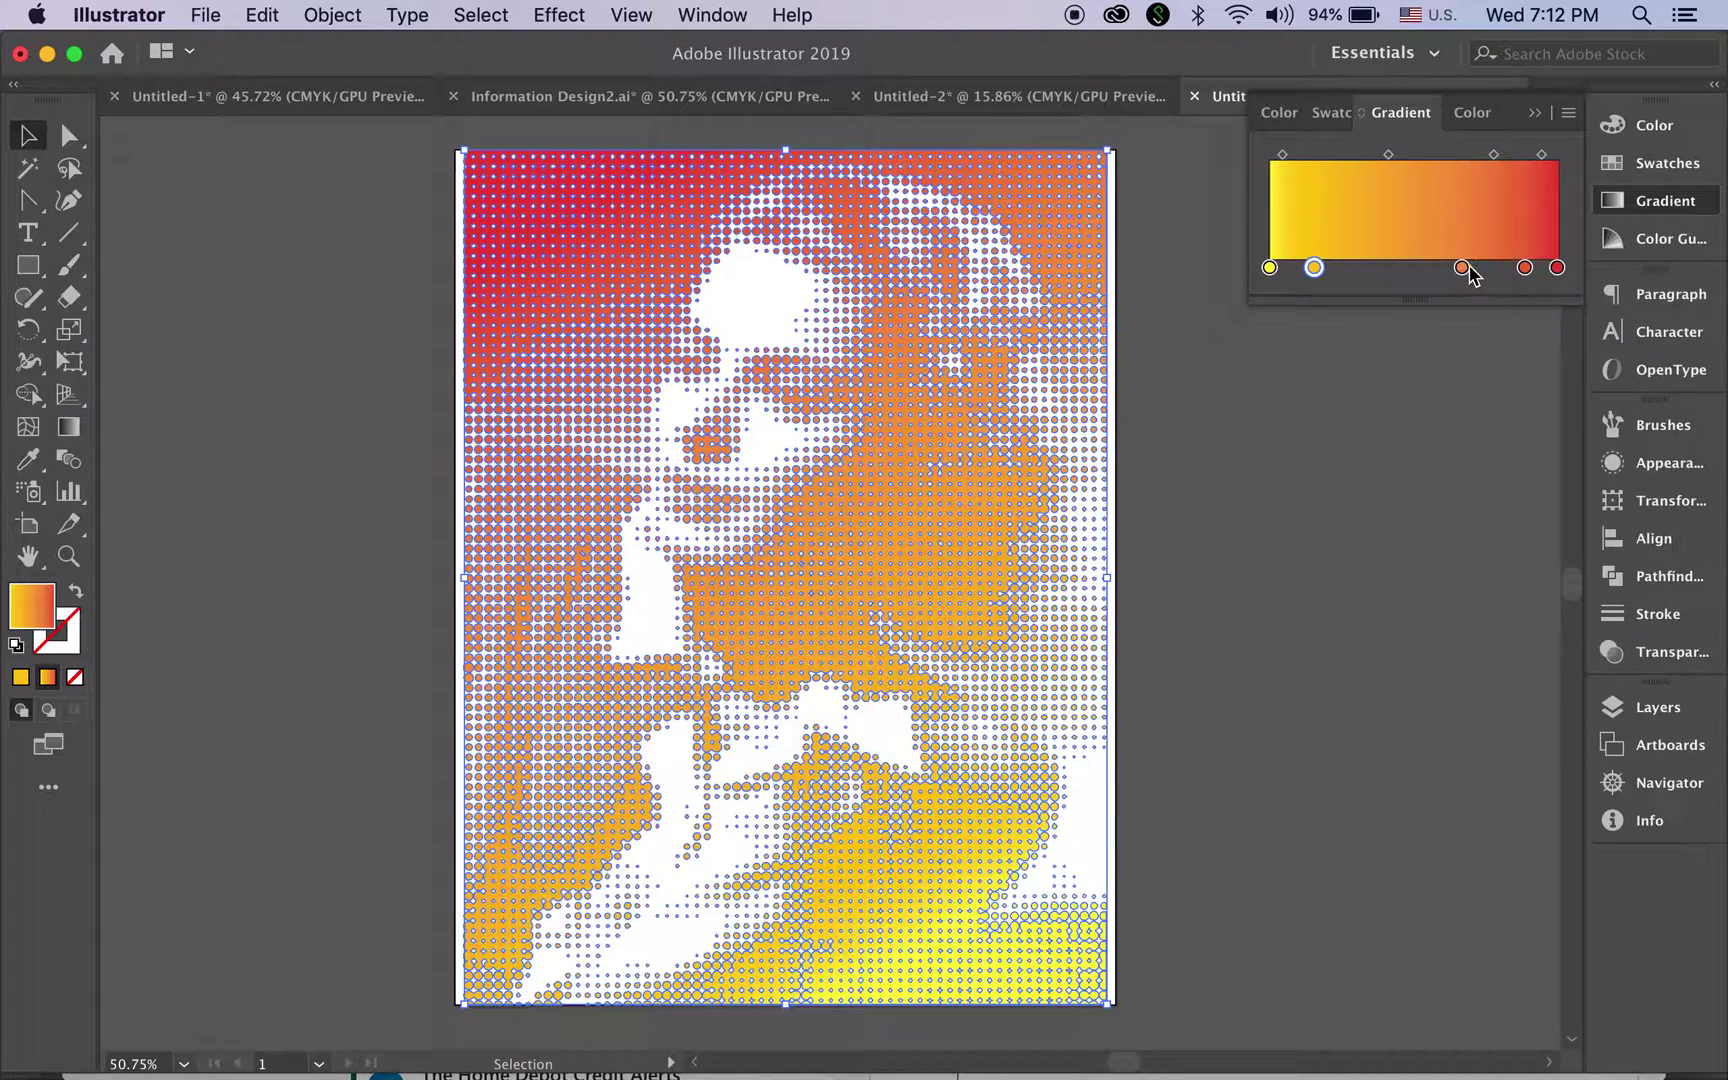
{"action": "left_click_drag", "start_coordinate": [1461, 268], "coordinate": [1358, 268]}
{"action": "left_click_drag", "start_coordinate": [1525, 267], "coordinate": [1422, 268]}
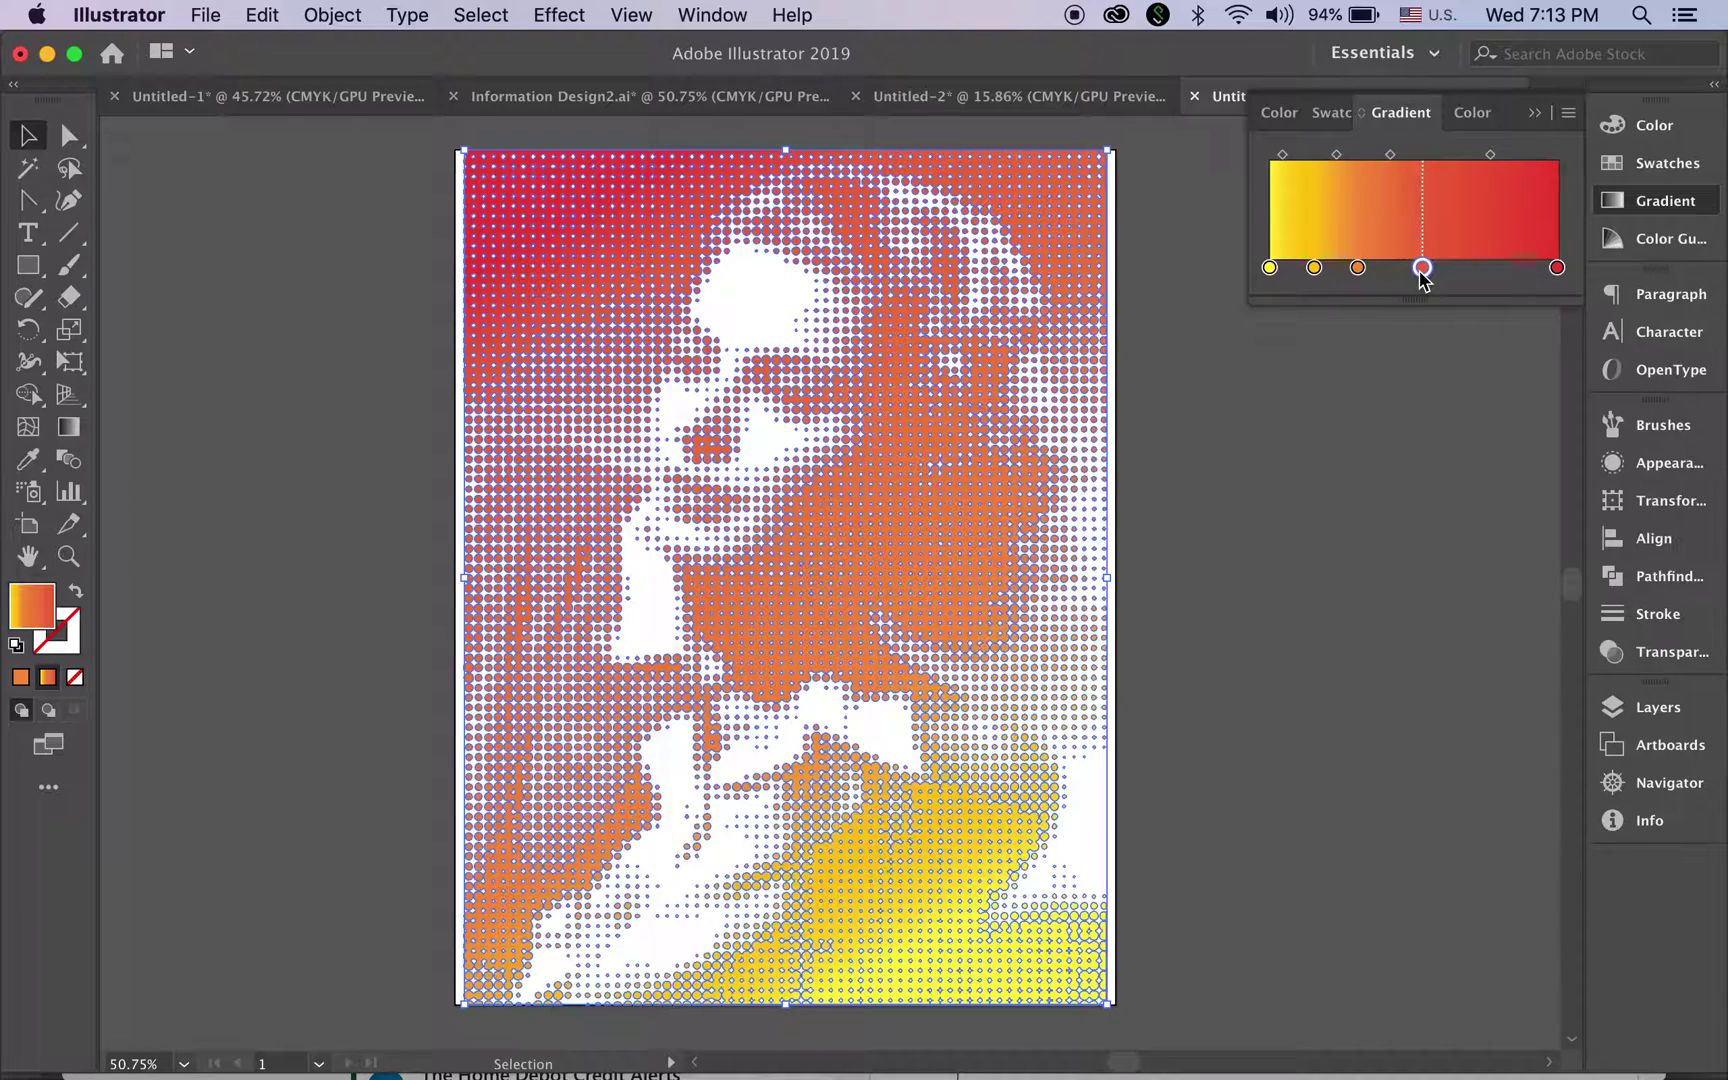
{"action": "left_click_drag", "start_coordinate": [1557, 267], "coordinate": [1475, 268]}
Step: Add a new end stop to the gradient and make it purple
{"action": "left_click", "coordinate": [1556, 268]}
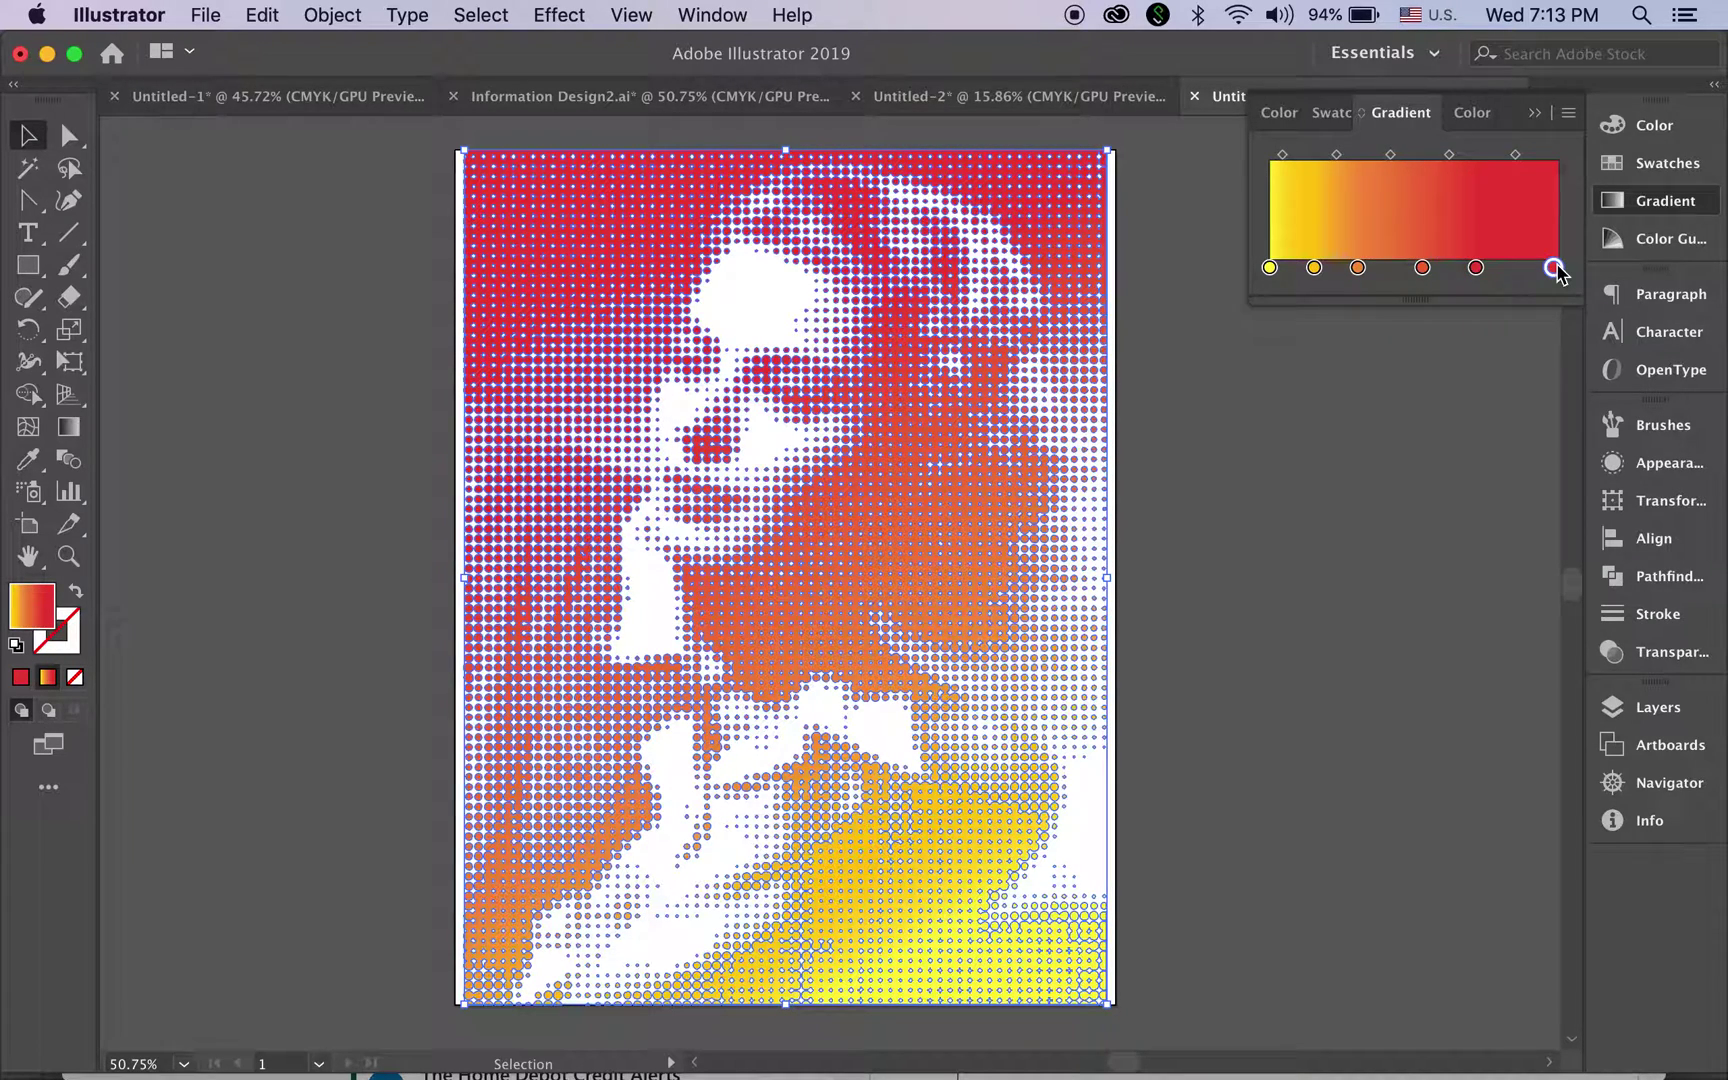
{"action": "double_click", "coordinate": [1556, 268]}
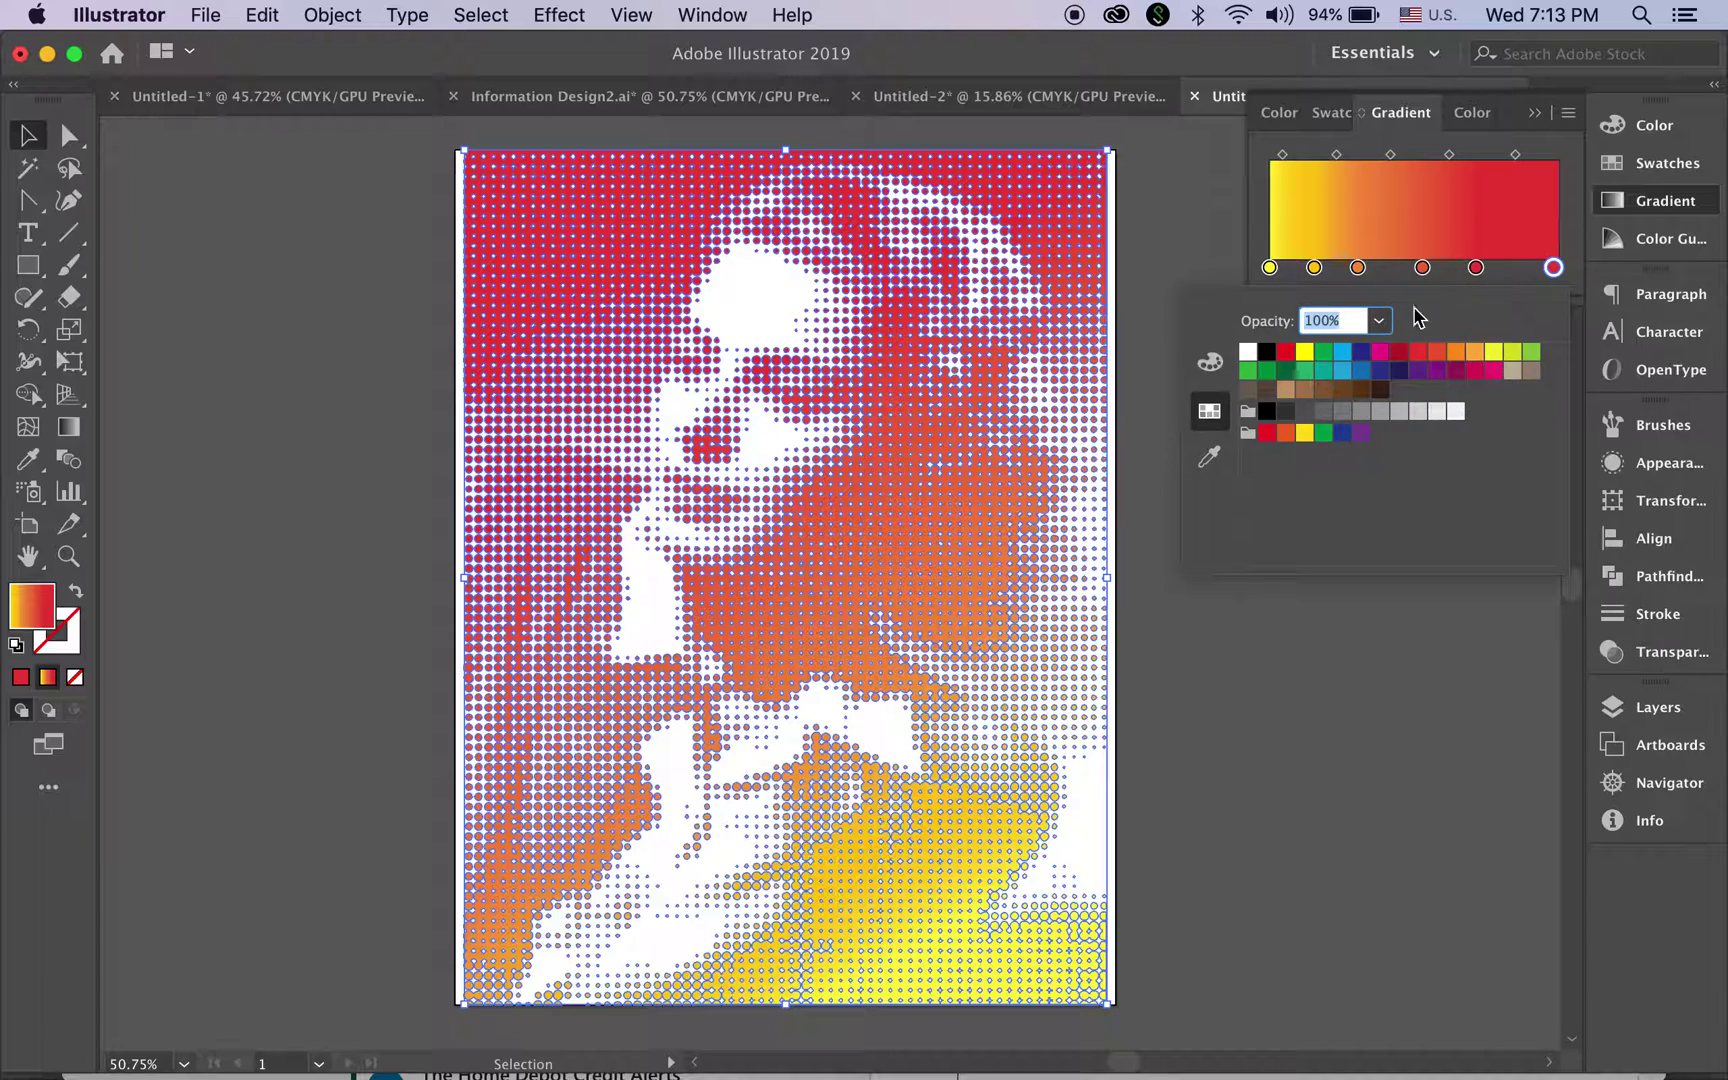
{"action": "left_click", "coordinate": [1399, 356]}
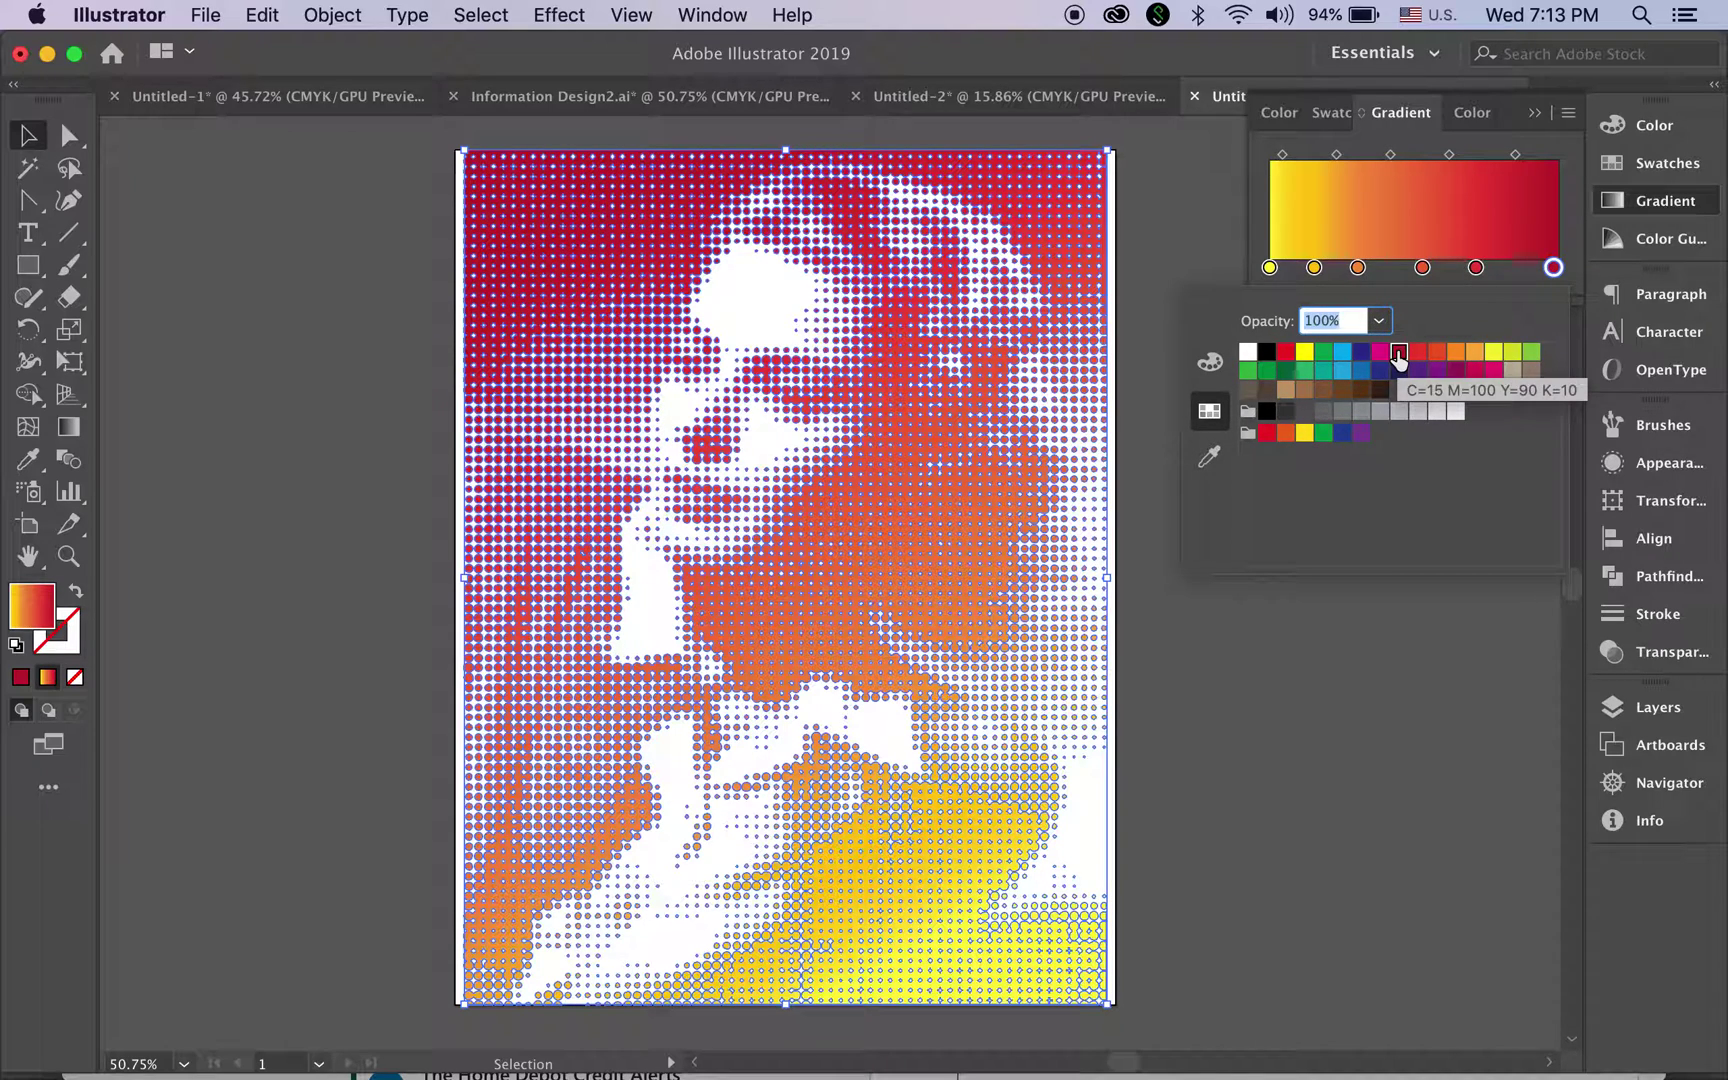
{"action": "left_click", "coordinate": [1324, 641]}
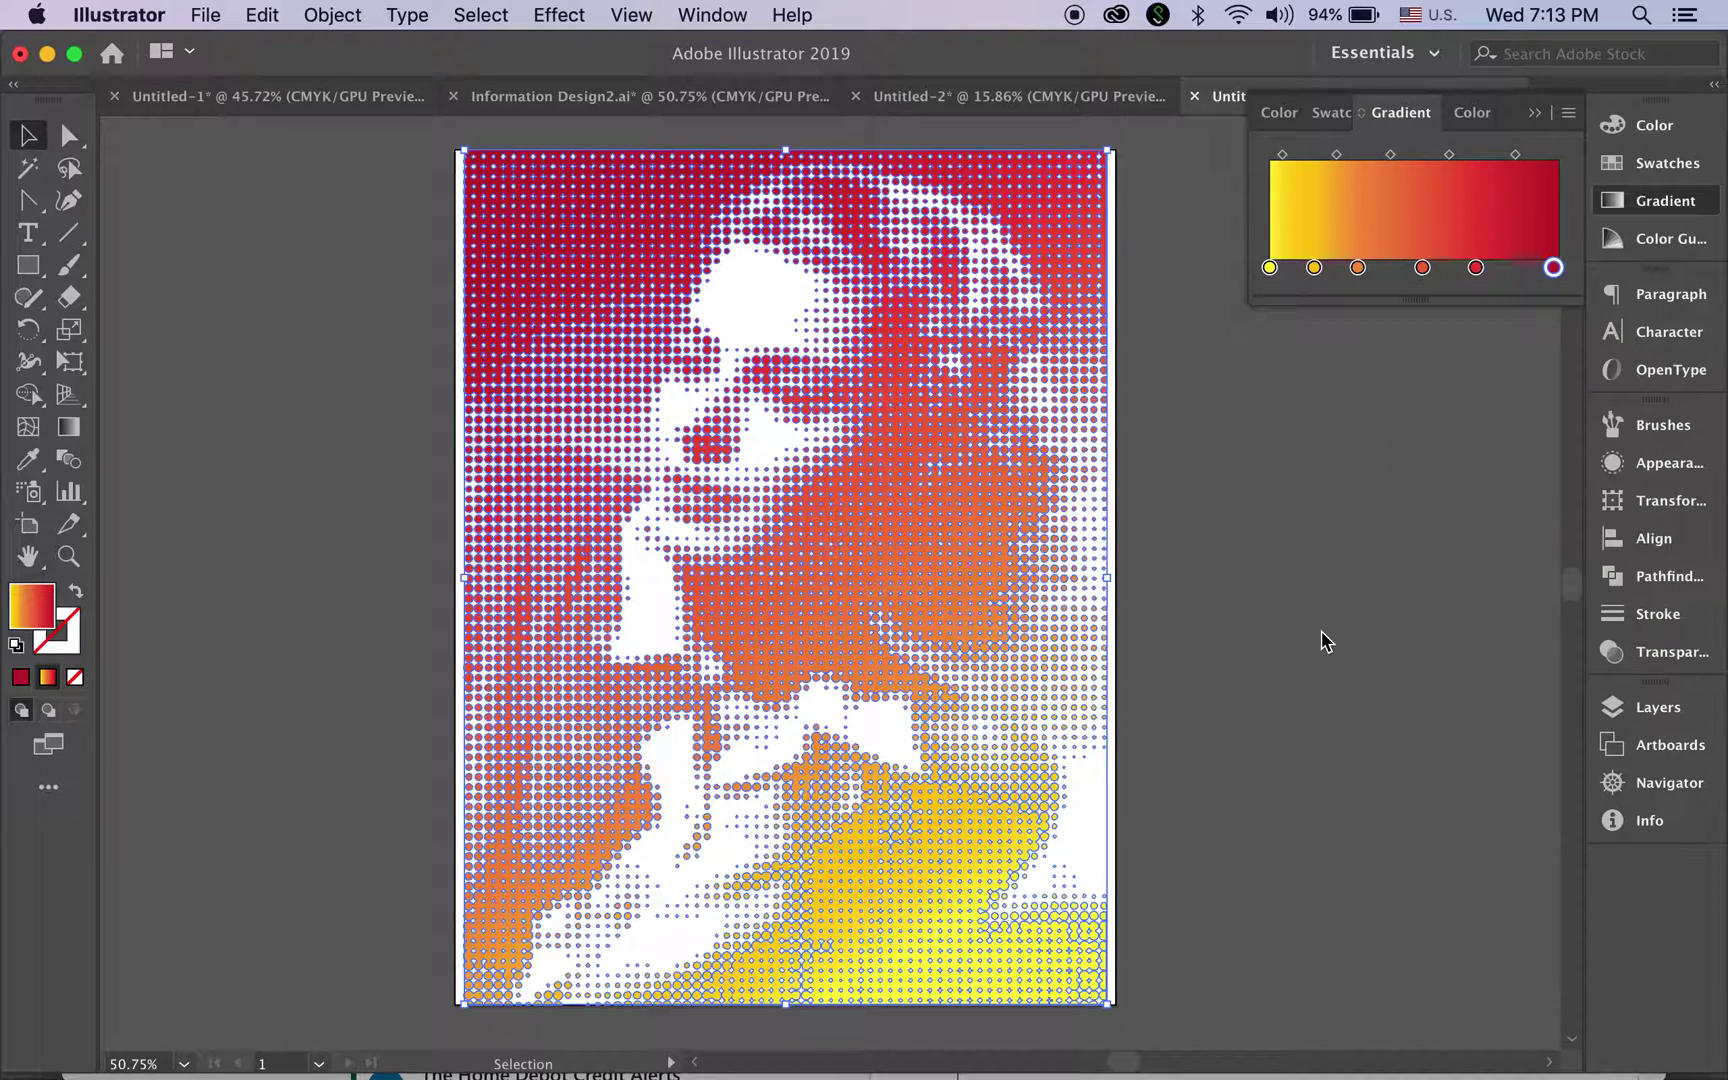
{"action": "double_click", "coordinate": [1555, 270]}
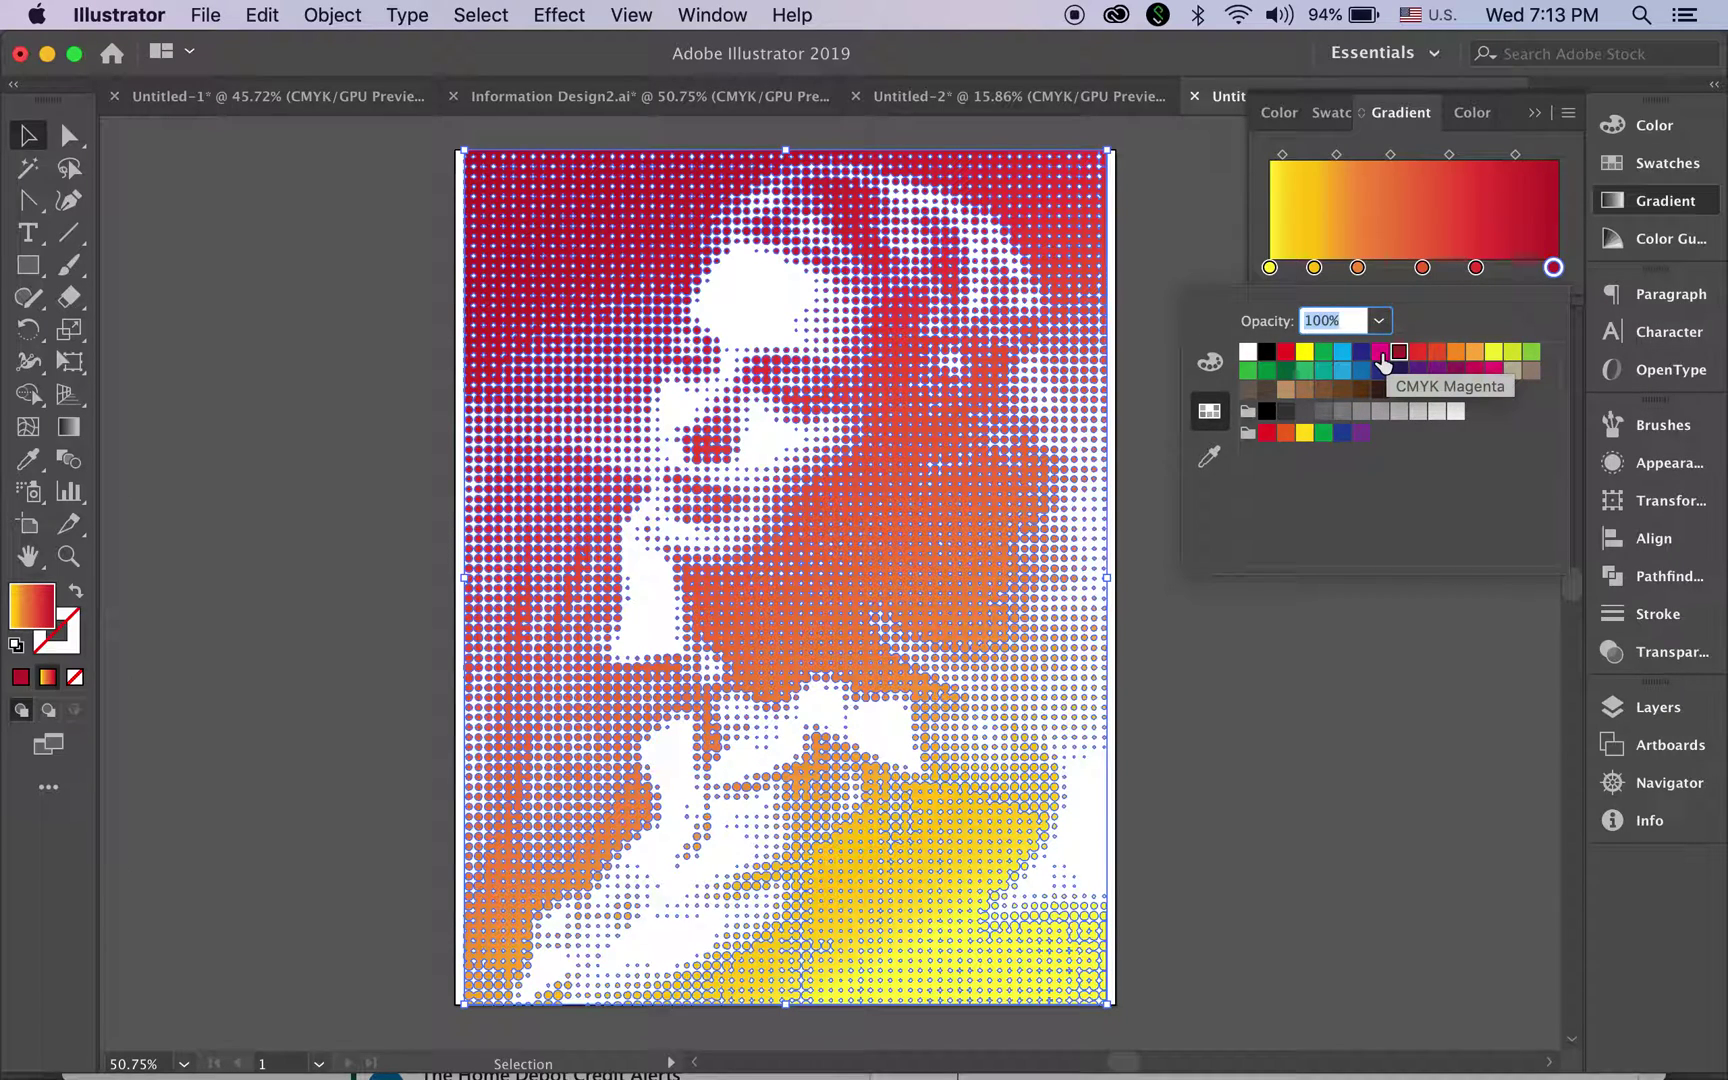
{"action": "left_click", "coordinate": [1436, 373]}
{"action": "left_click", "coordinate": [1411, 660]}
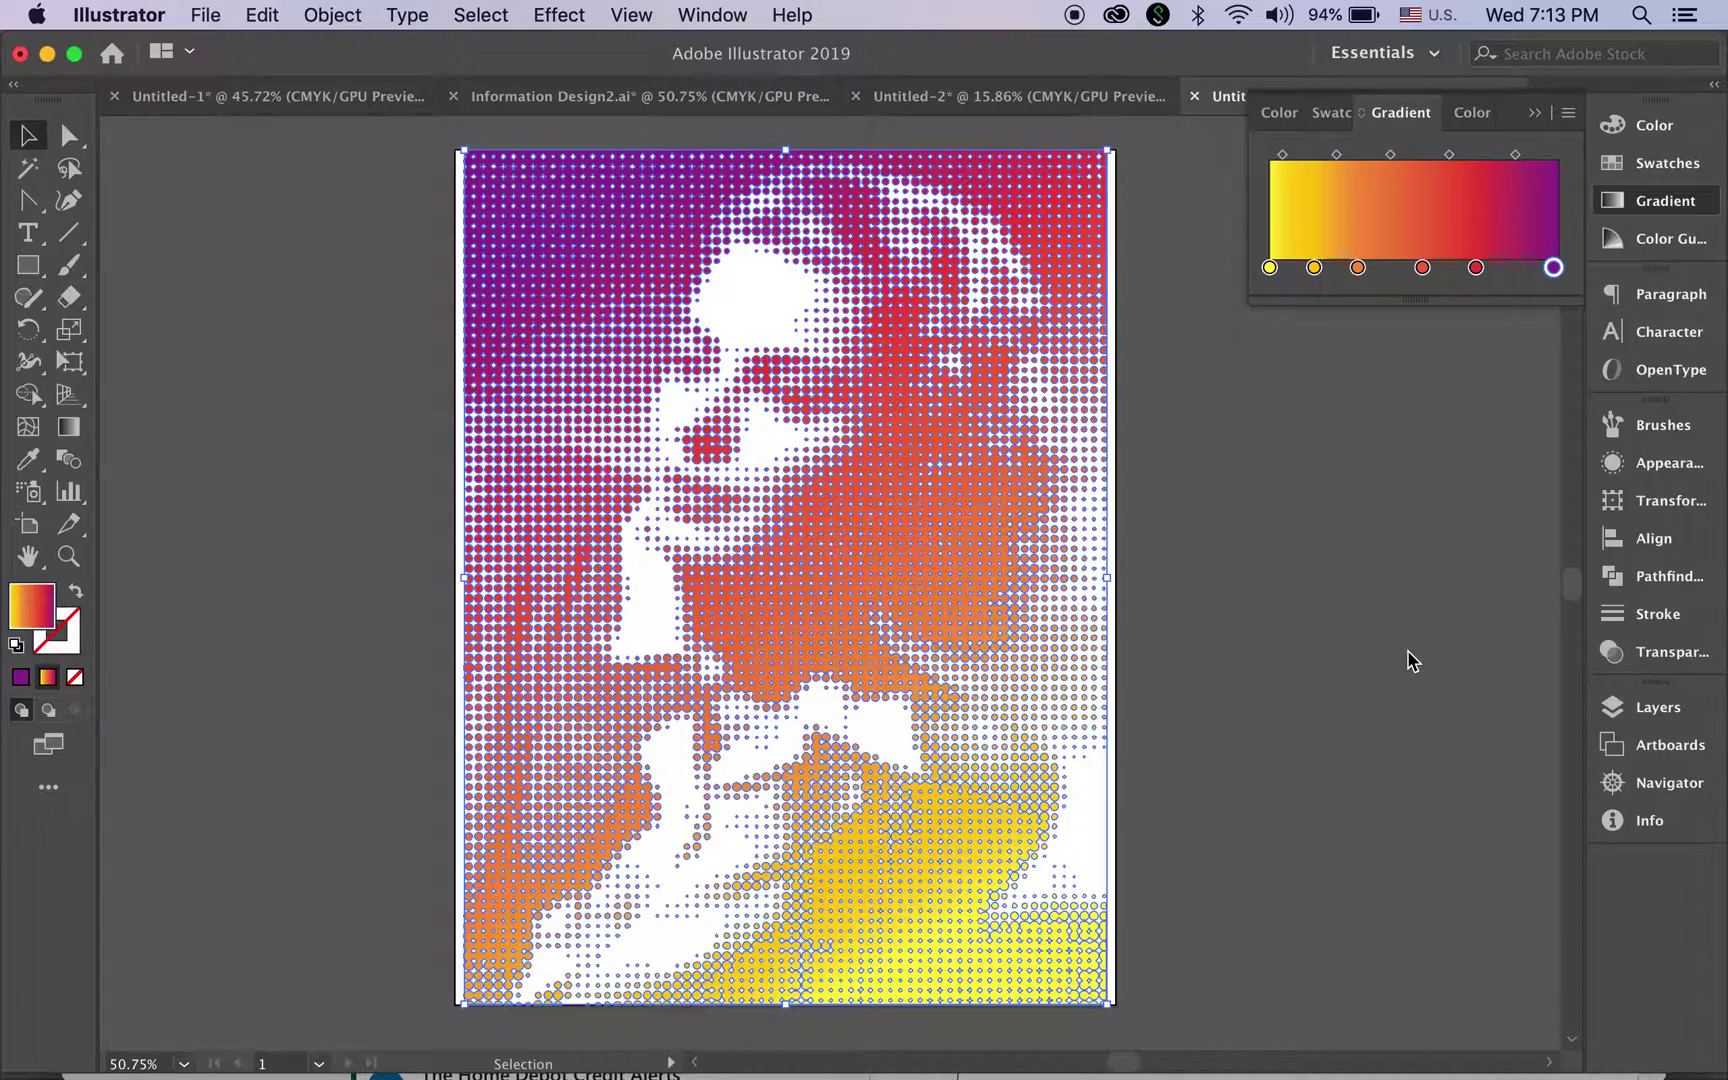
{"action": "left_click", "coordinate": [338, 323]}
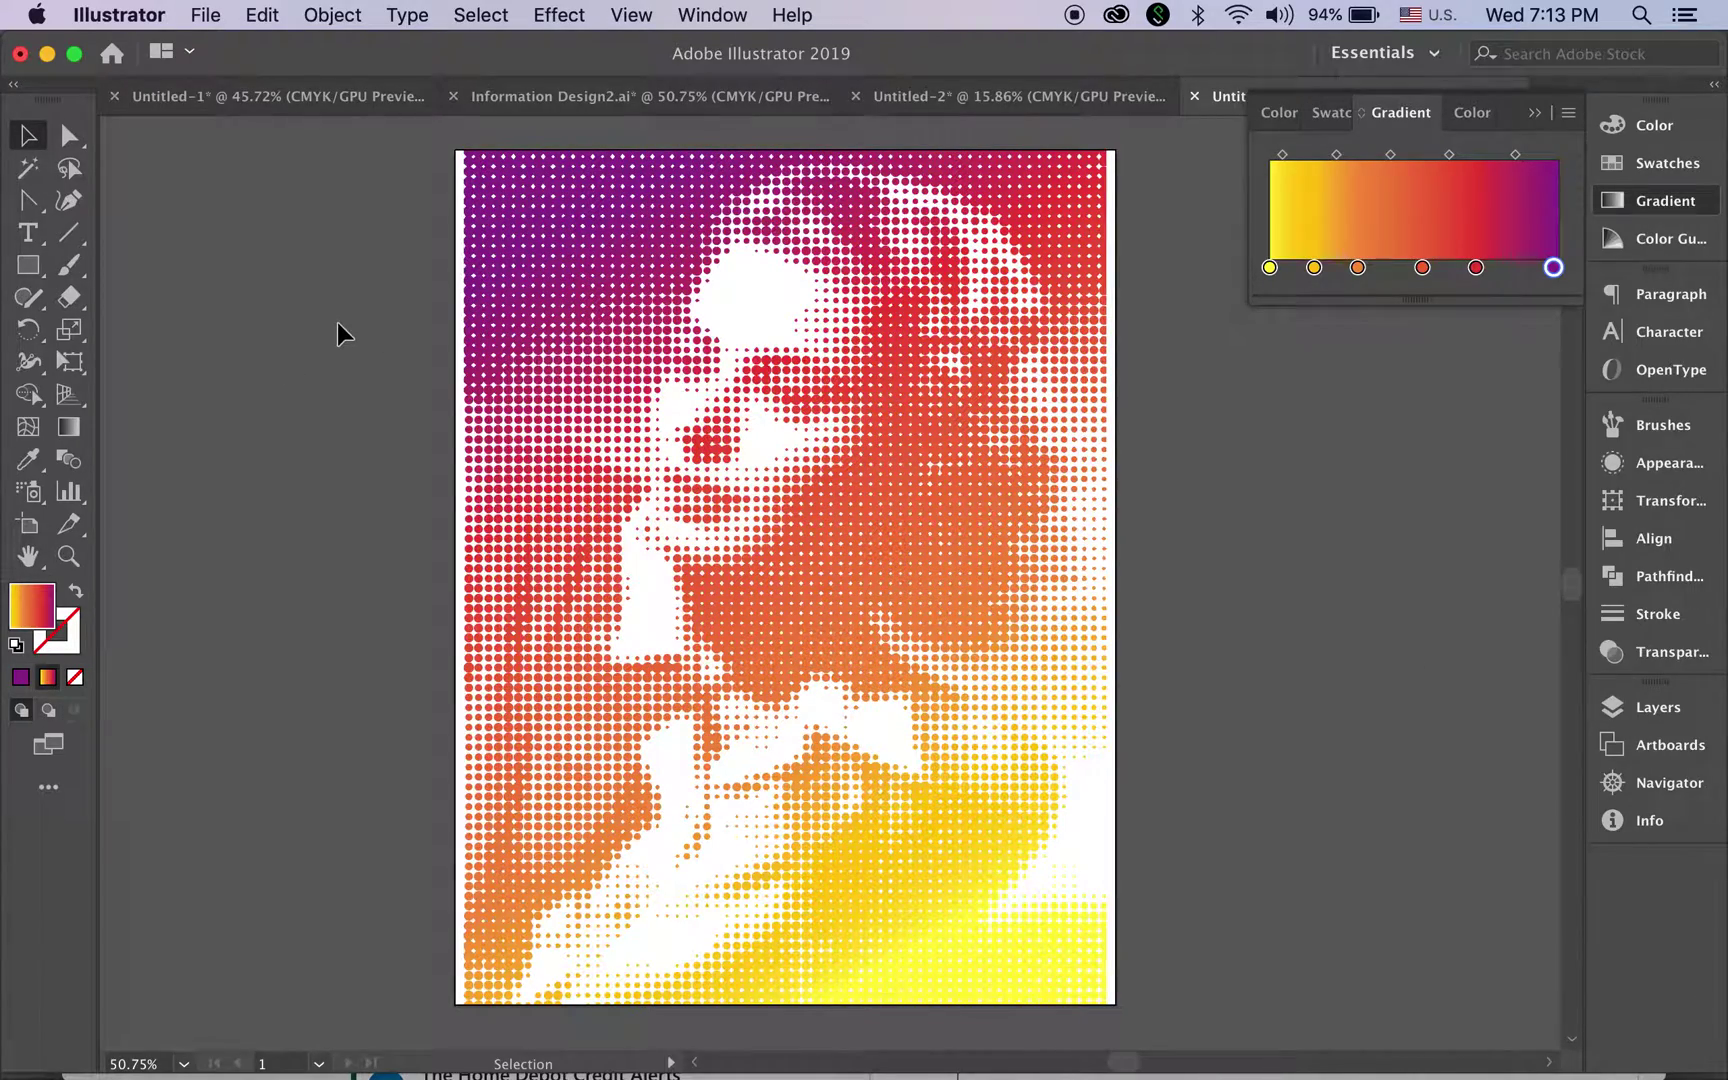
{"action": "left_click", "coordinate": [978, 934]}
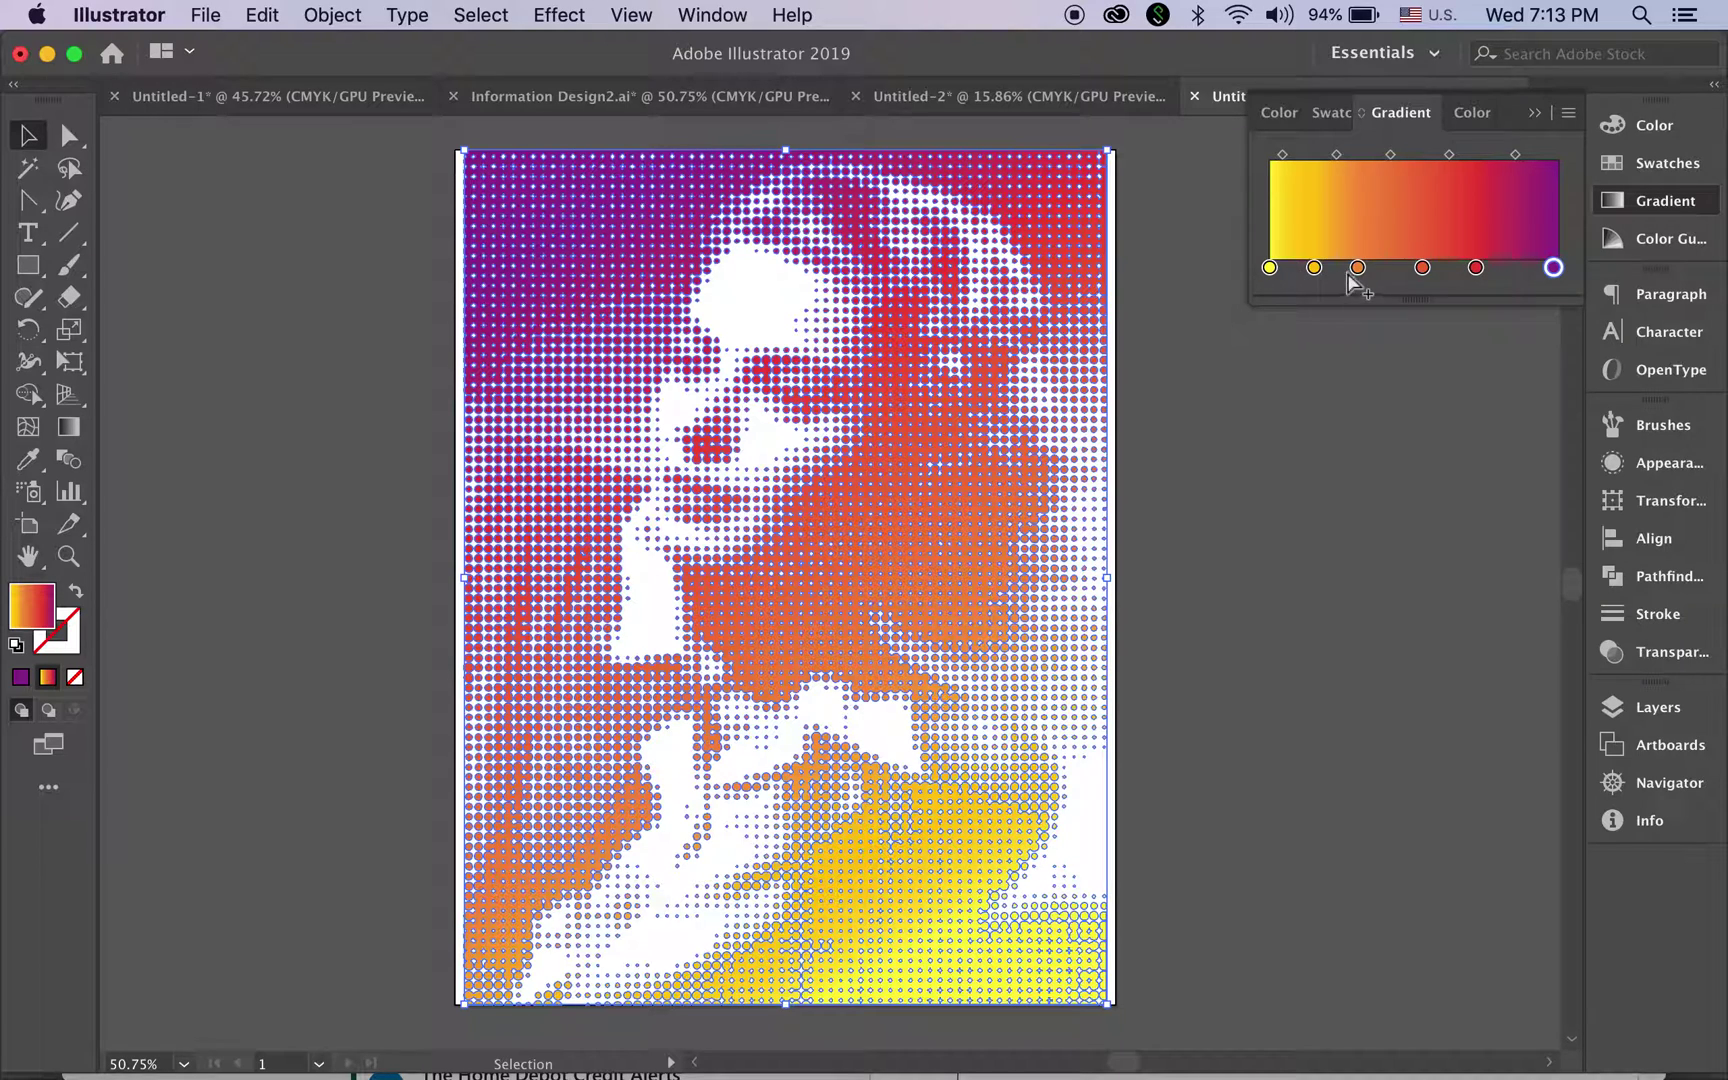
Step: Nudge the middle stop and make the first gradient stop green
{"action": "mouse_move", "coordinate": [1357, 267]}
{"action": "left_mouse_down"}
{"action": "mouse_move", "coordinate": [1381, 267]}
{"action": "mouse_move", "coordinate": [1338, 269]}
{"action": "left_mouse_up"}
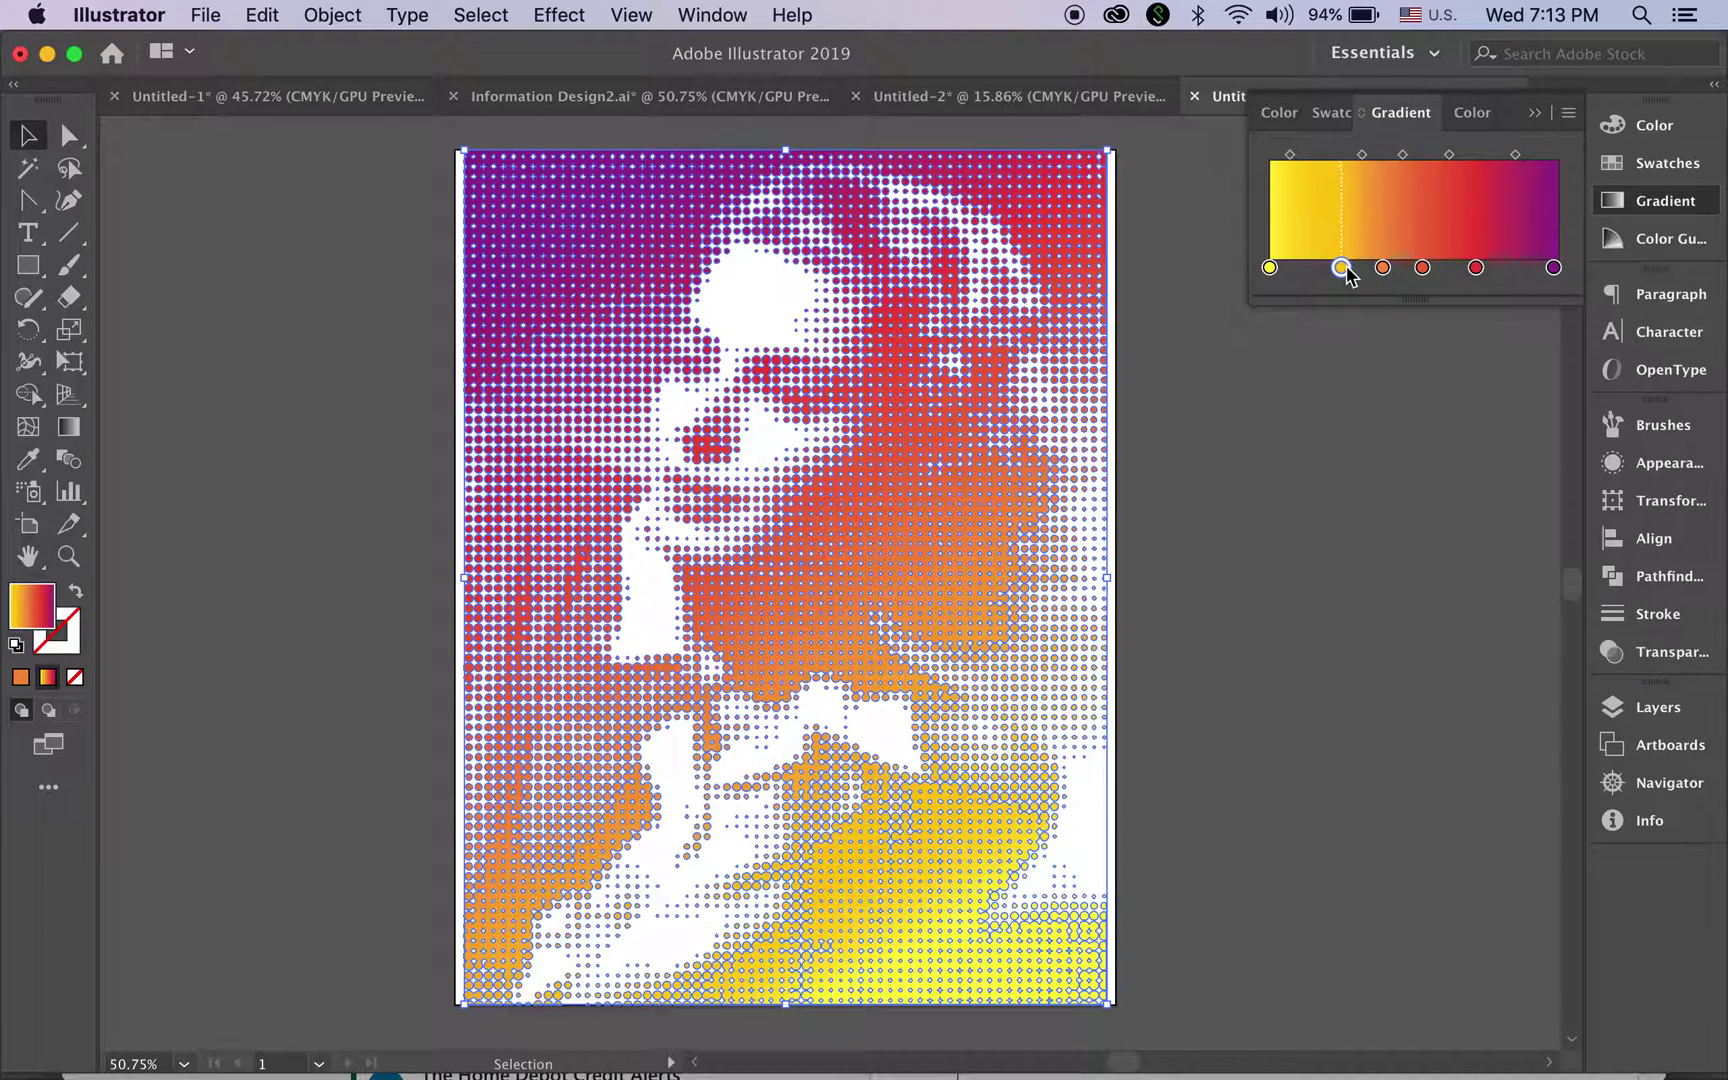
{"action": "double_click", "coordinate": [1269, 267]}
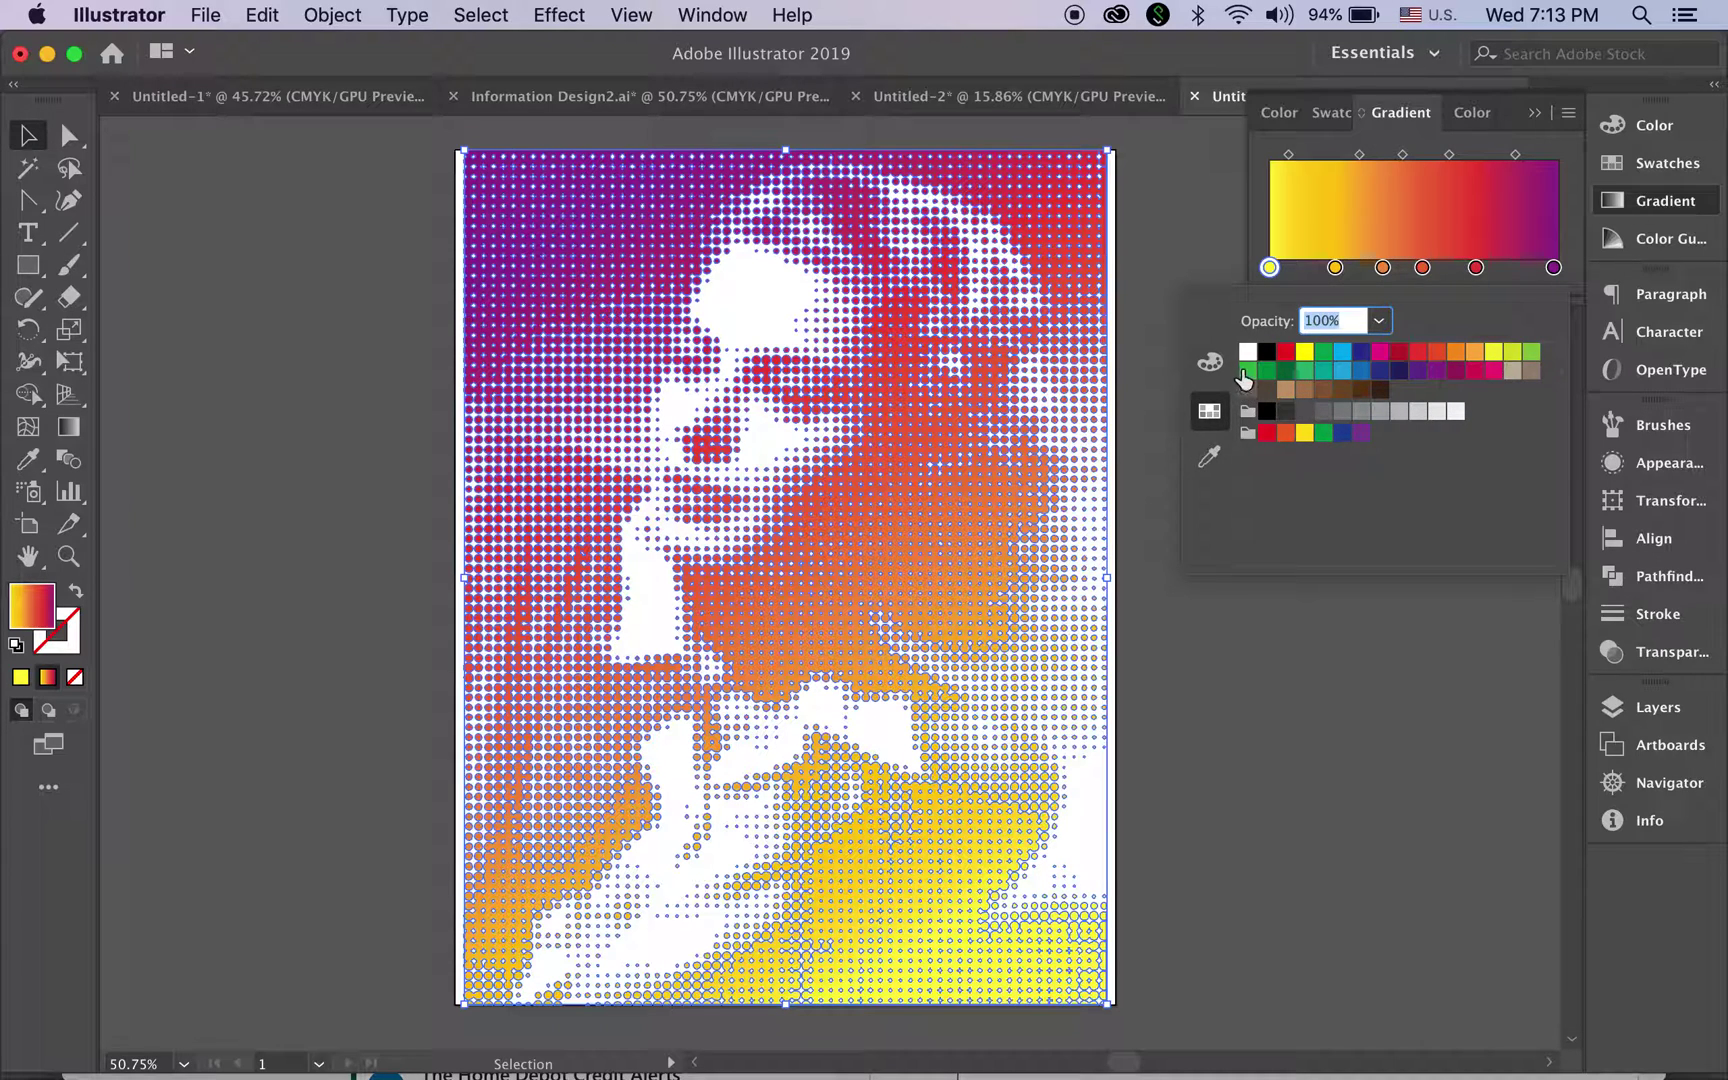
{"action": "left_click", "coordinate": [1249, 373]}
{"action": "left_click", "coordinate": [1256, 693]}
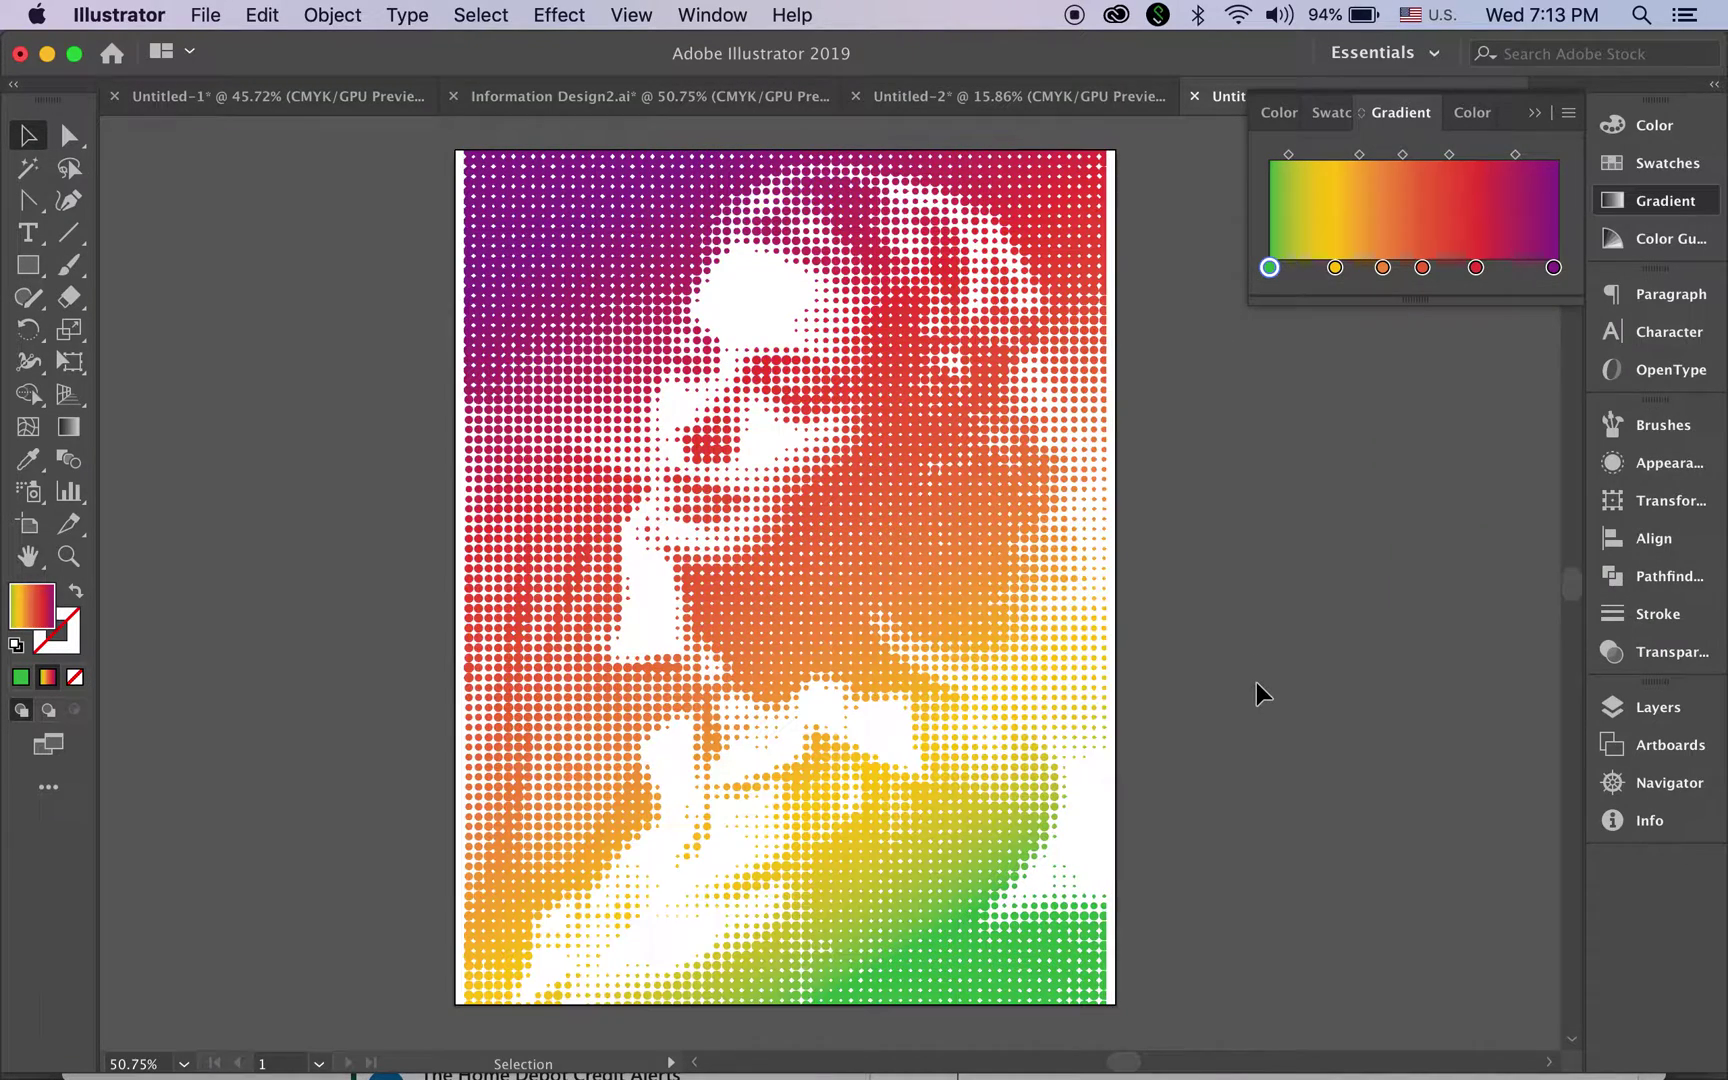